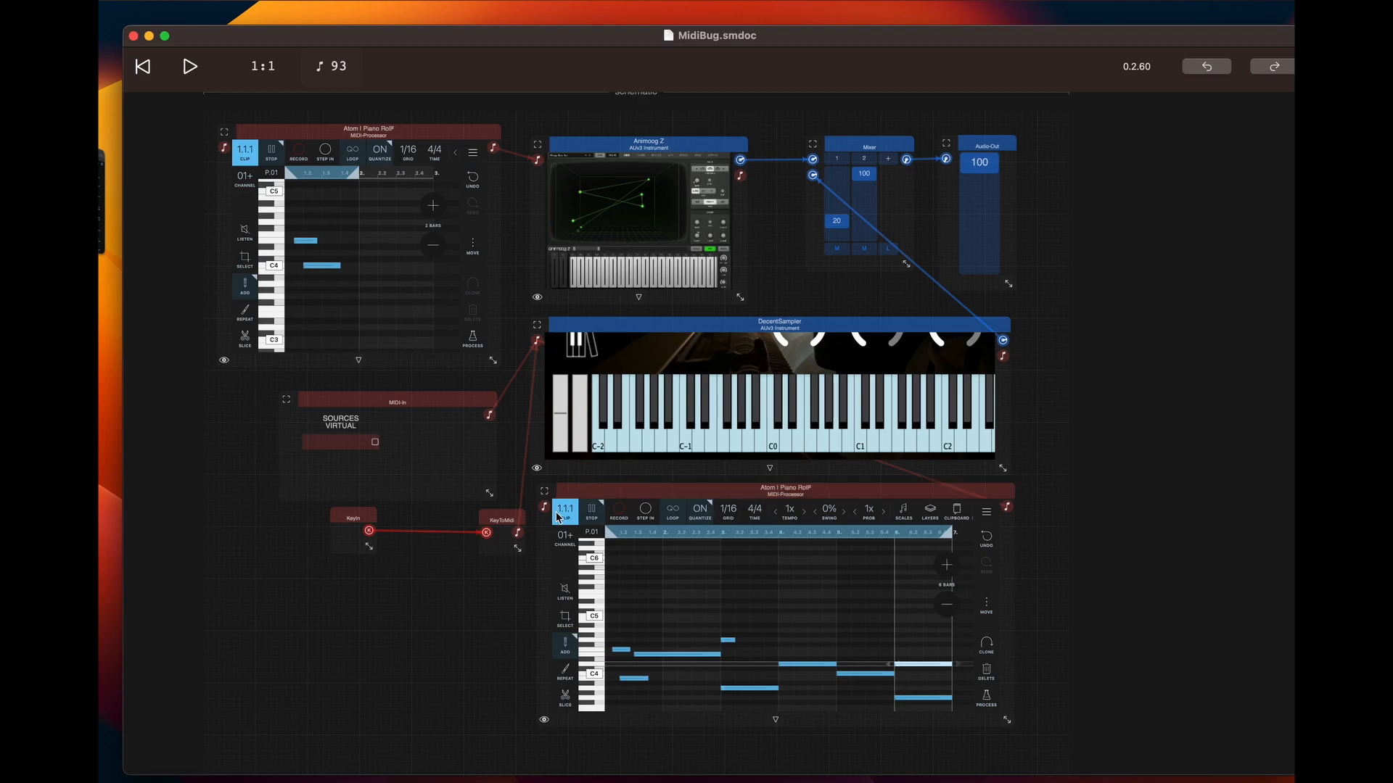
{"action": "left_click", "coordinate": [380, 132]}
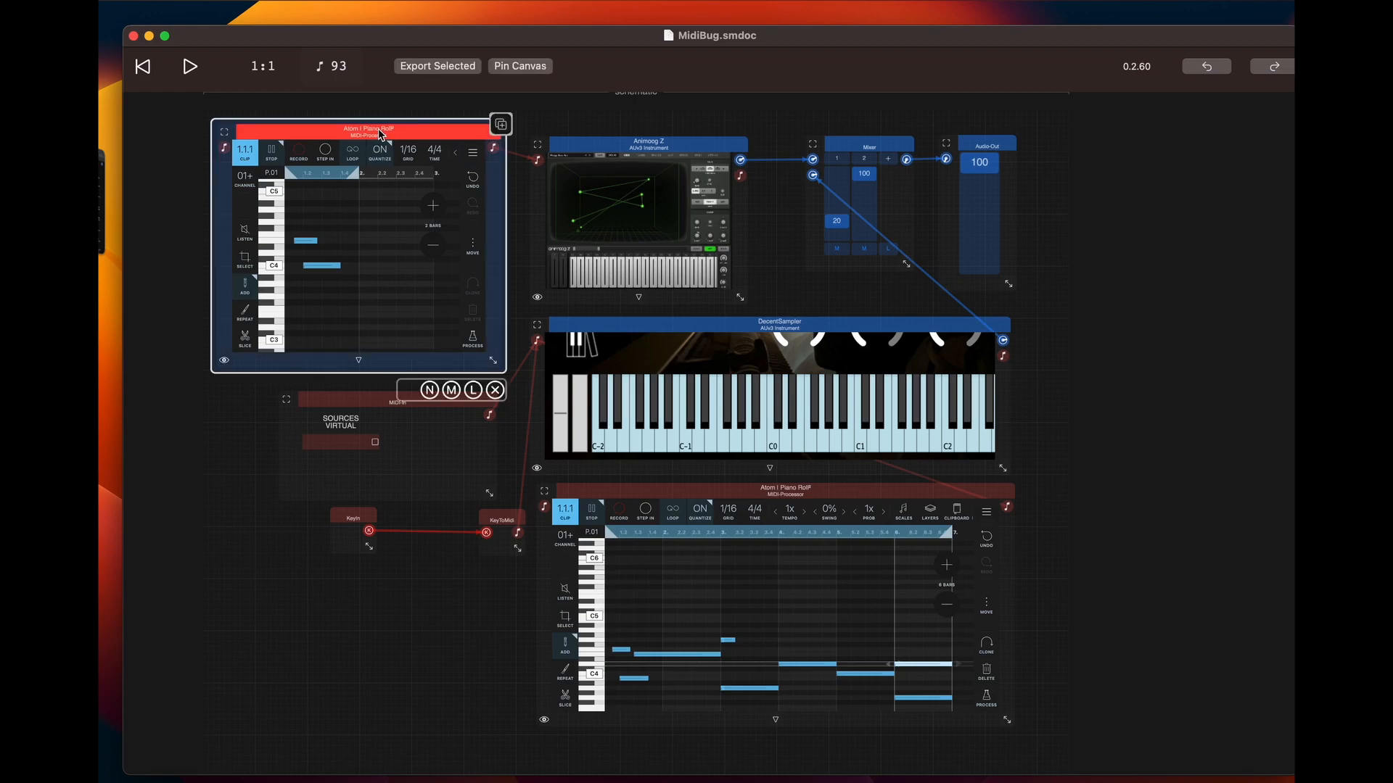
{"action": "left_click", "coordinate": [840, 494], "text": "shift"}
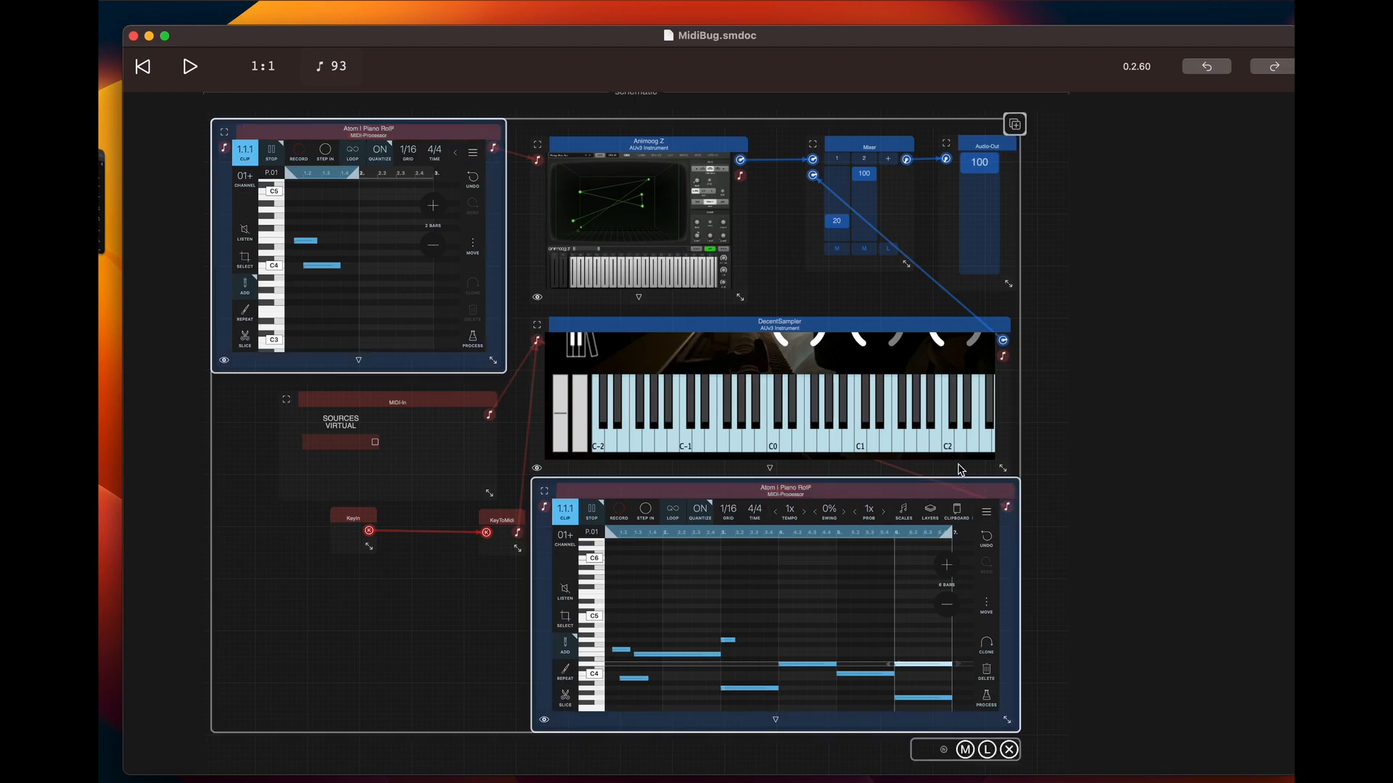
{"action": "left_click", "coordinate": [941, 496], "text": "shift"}
{"action": "left_click", "coordinate": [423, 615]}
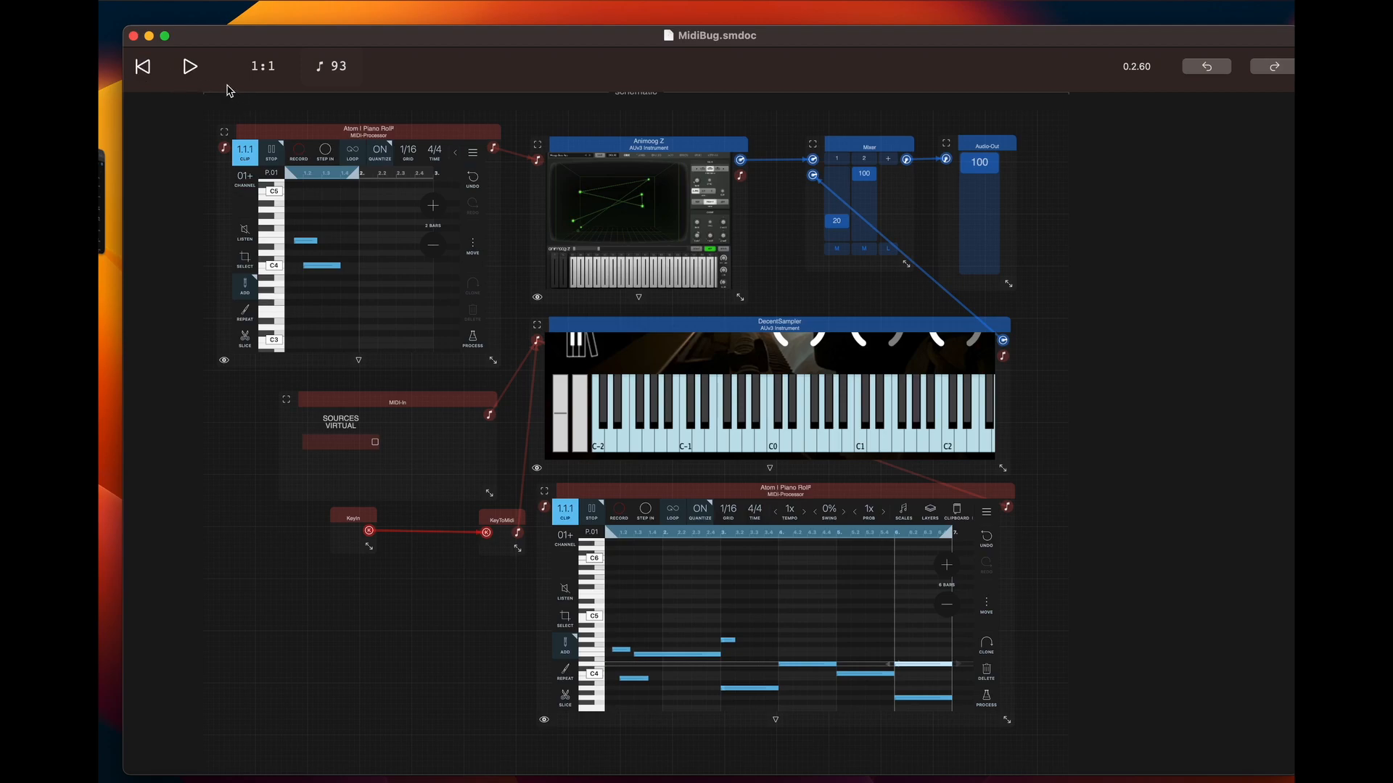
Play the MidiBug patch for several bars and stop playback
{"action": "left_click", "coordinate": [191, 68]}
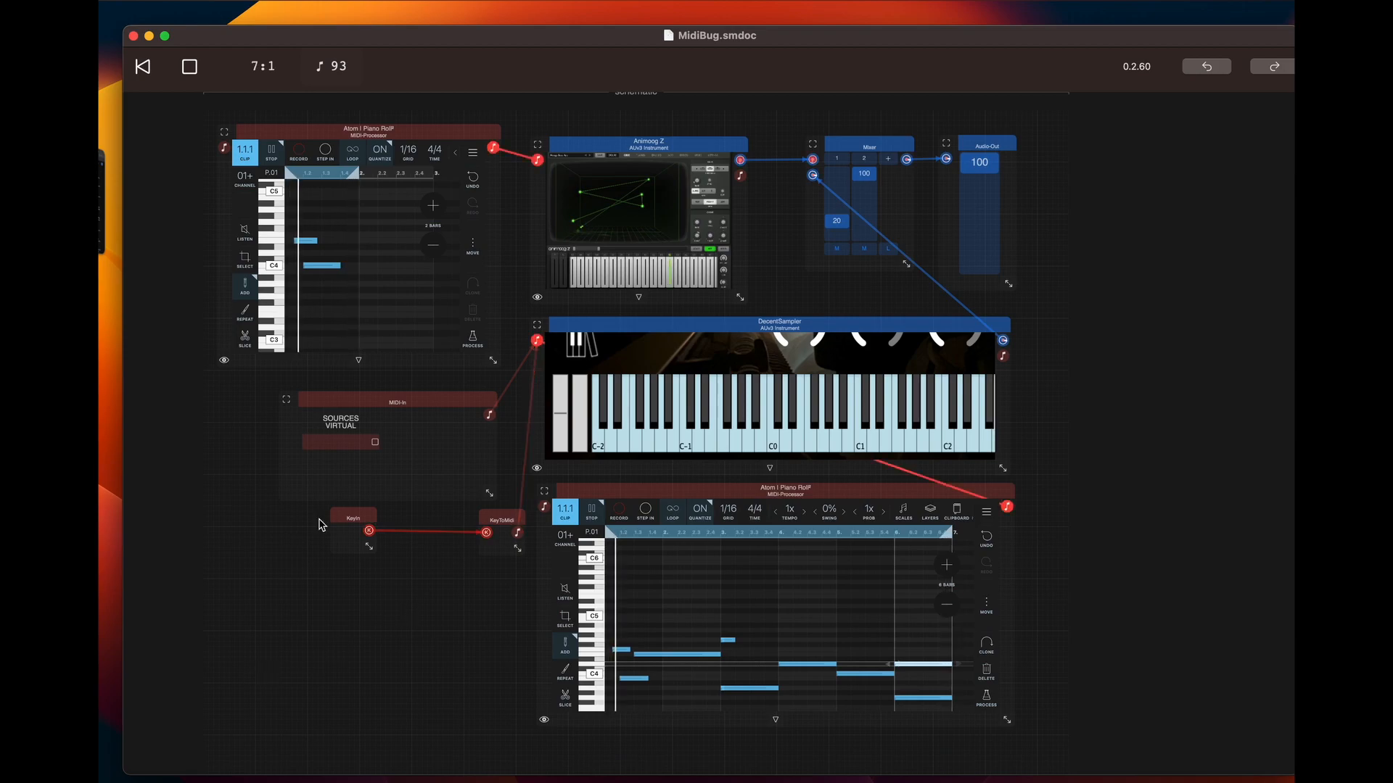
{"action": "left_click", "coordinate": [189, 66]}
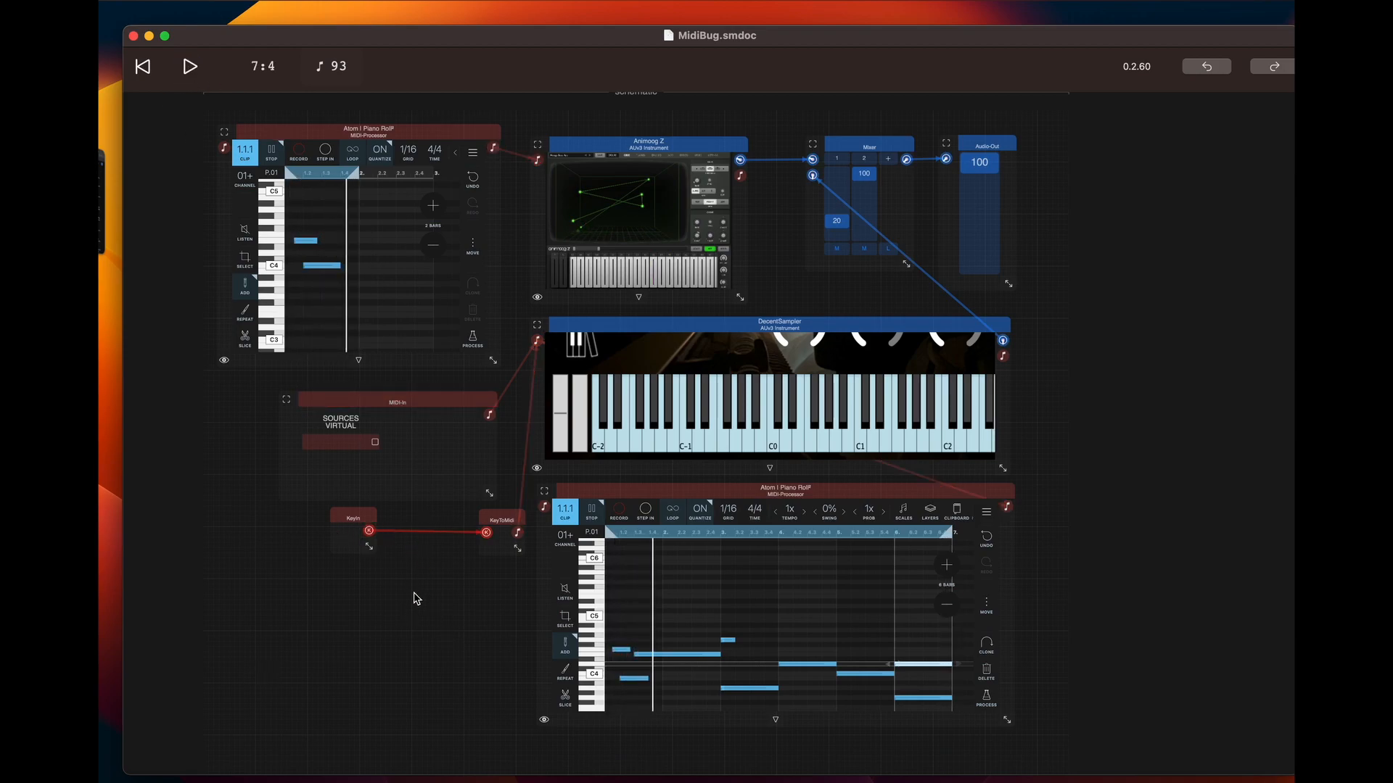
{"action": "left_click", "coordinate": [330, 136]}
{"action": "left_click", "coordinate": [383, 138]}
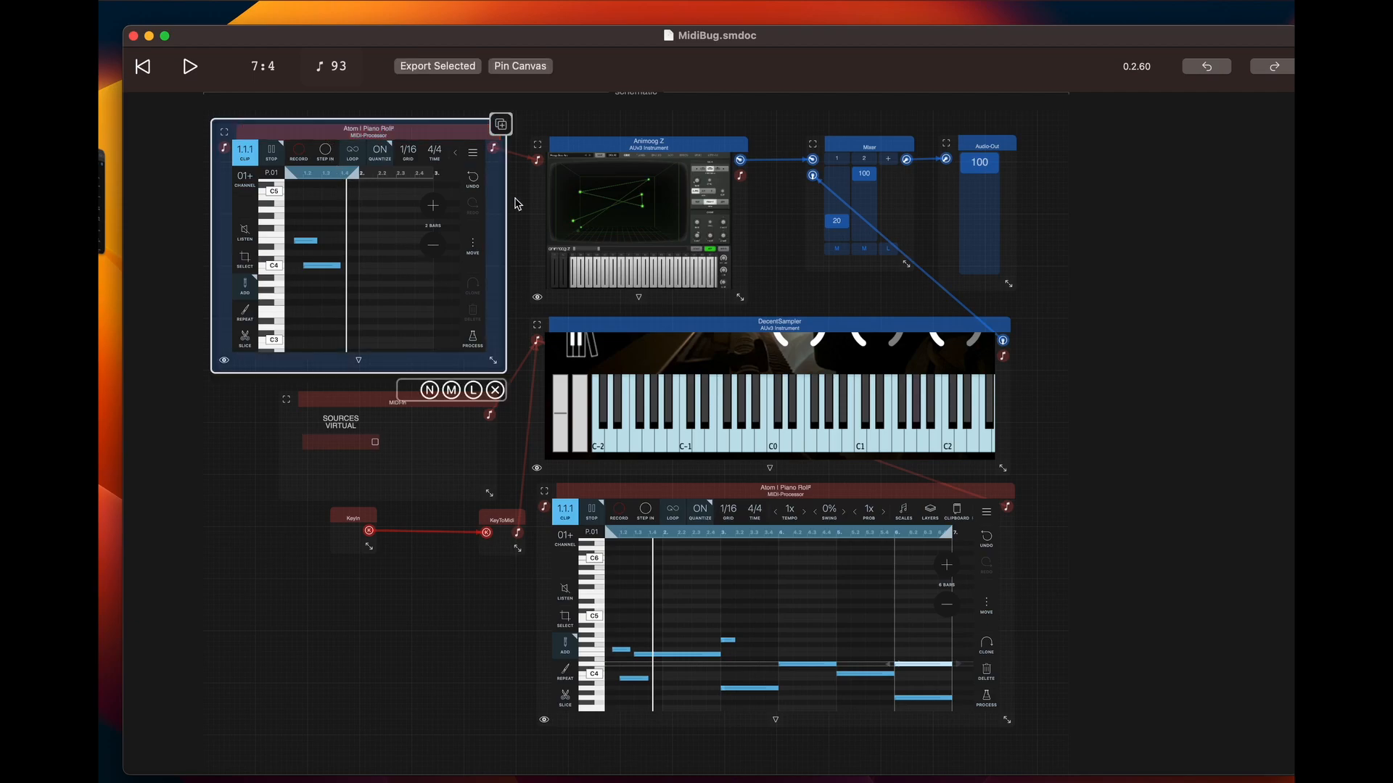
{"action": "left_click", "coordinate": [408, 573]}
{"action": "left_click", "coordinate": [358, 526]}
{"action": "double_click", "coordinate": [396, 636]}
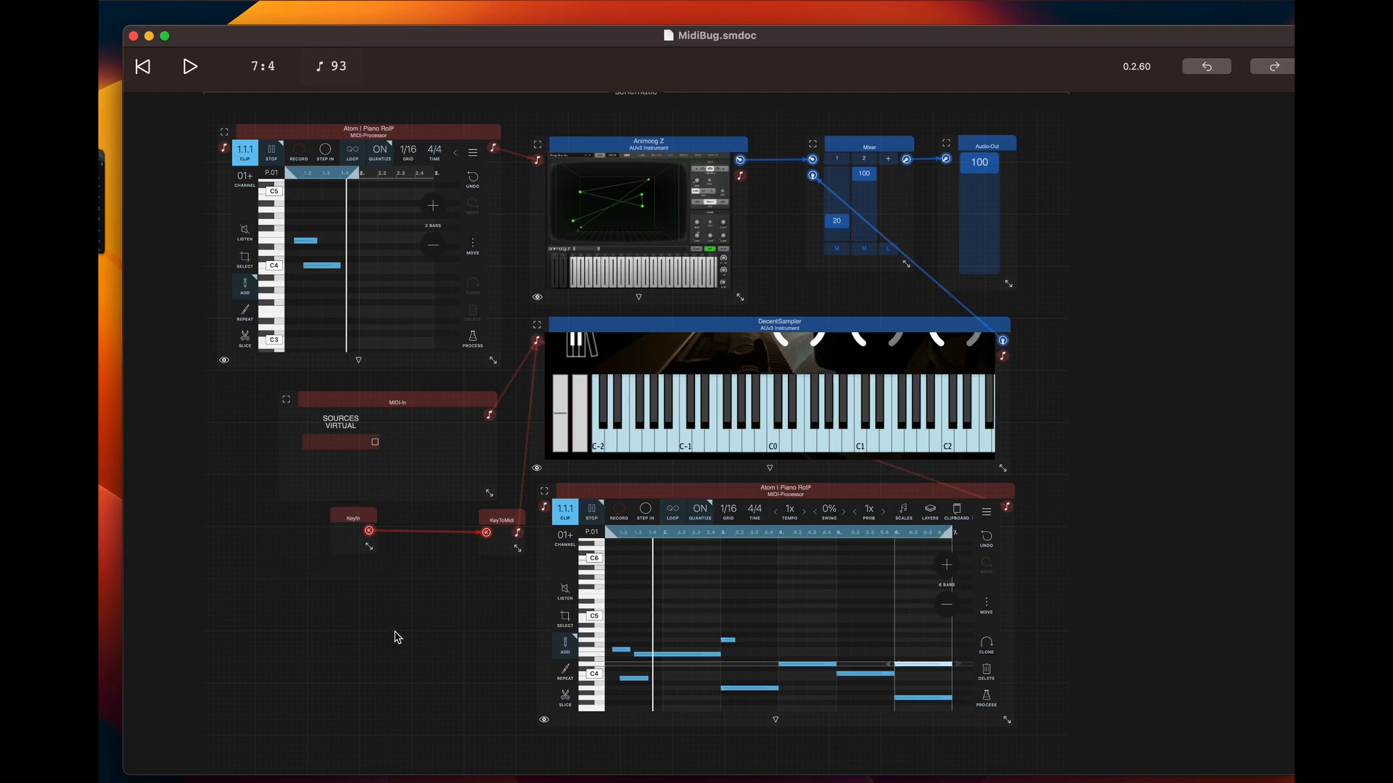
{"action": "left_click", "coordinate": [366, 619]}
{"action": "left_click", "coordinate": [358, 520]}
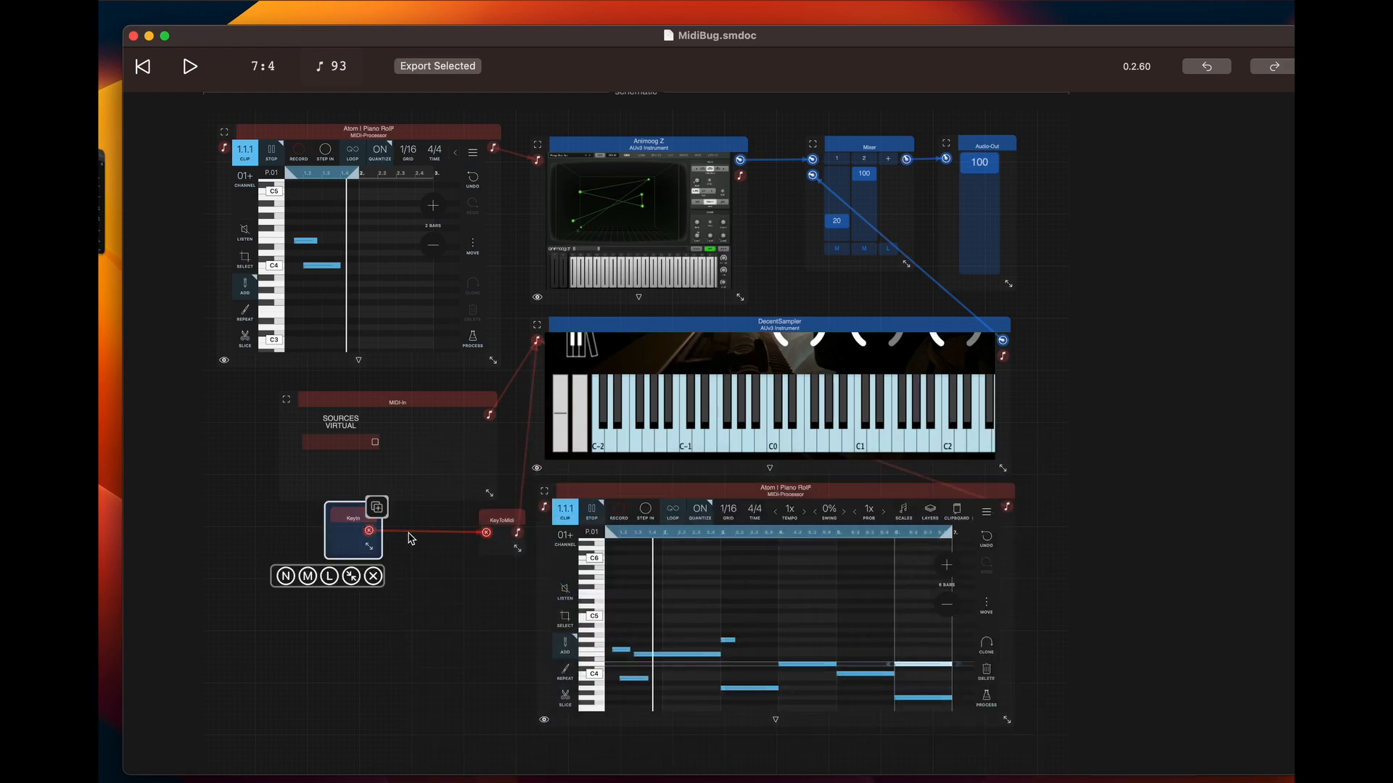
{"action": "left_click", "coordinate": [429, 580]}
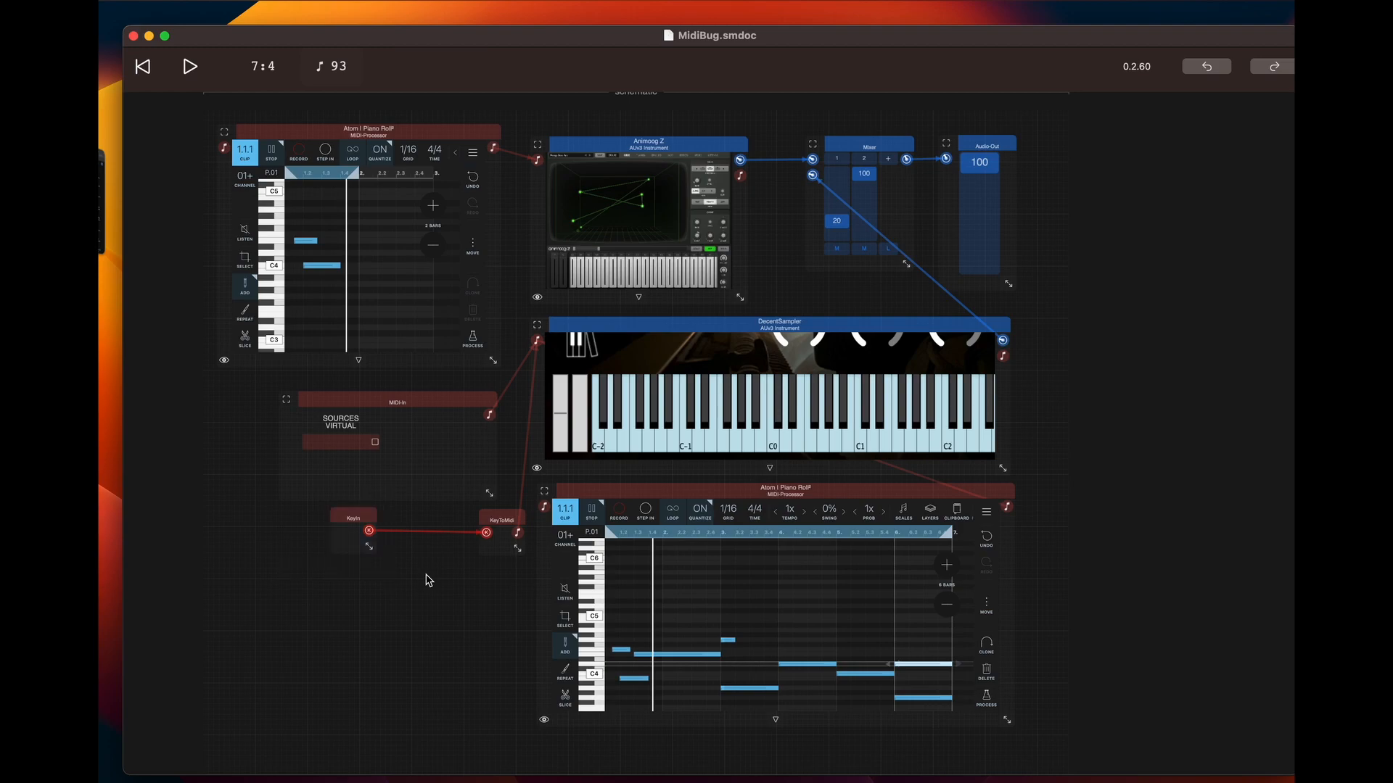
Play test notes through the KeyIn module and on DecentSampler's on-screen piano keyboard
{"action": "key", "text": "a"}
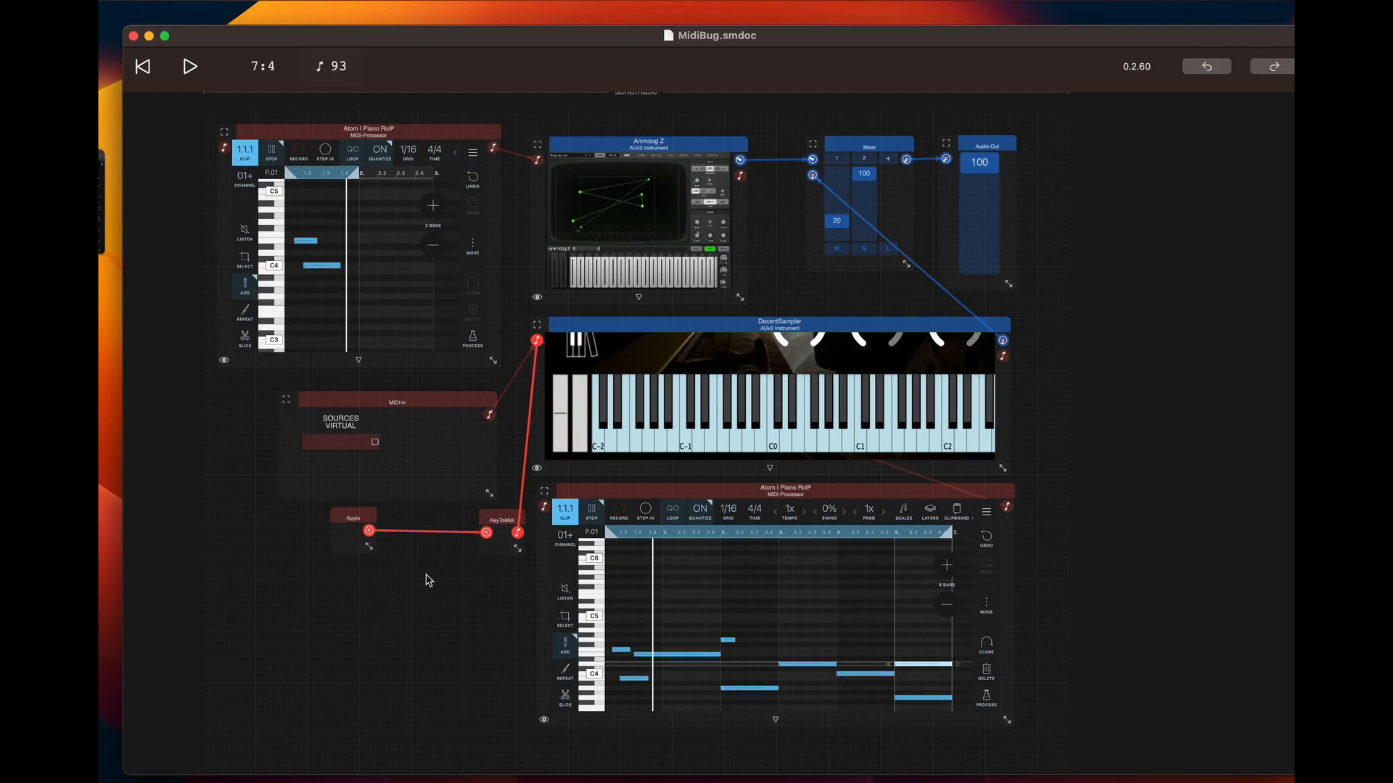
{"action": "left_click", "coordinate": [713, 383]}
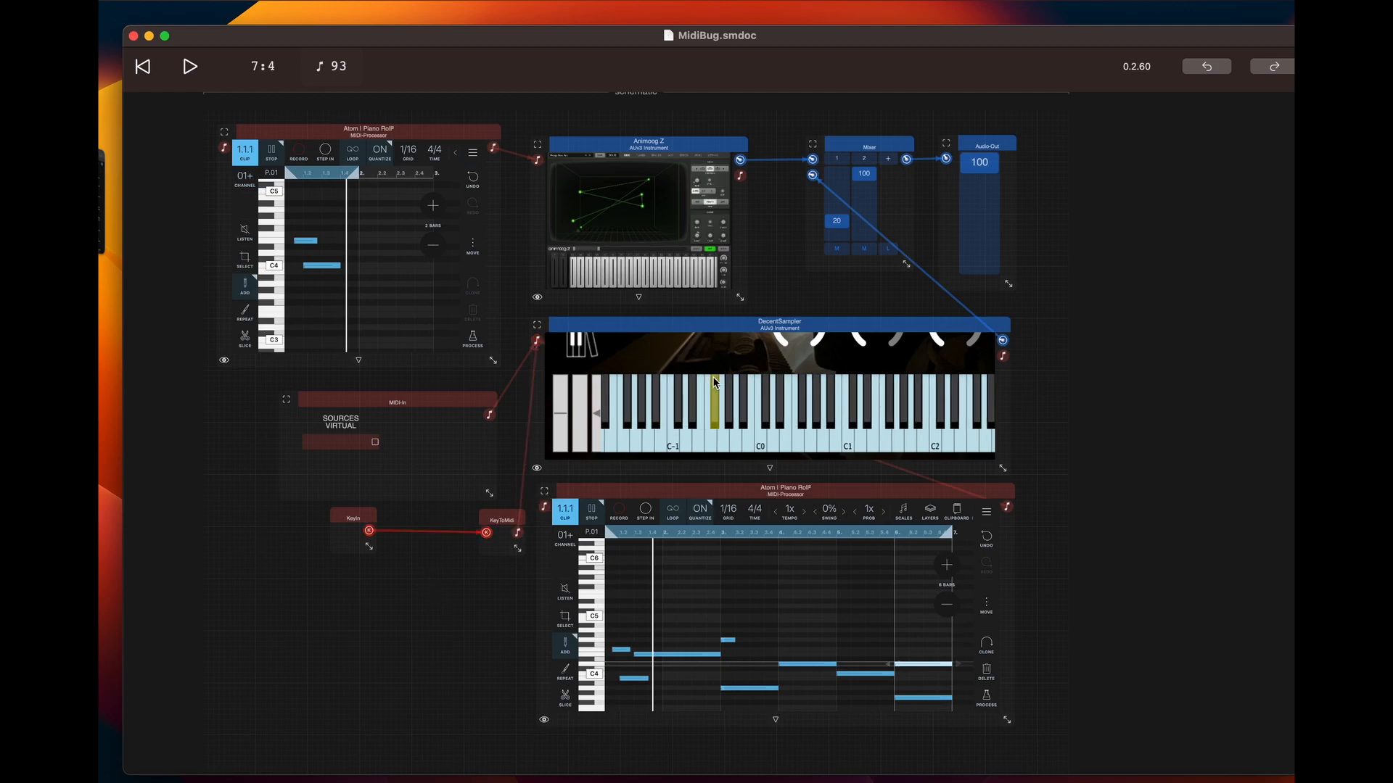
{"action": "left_click", "coordinate": [799, 440]}
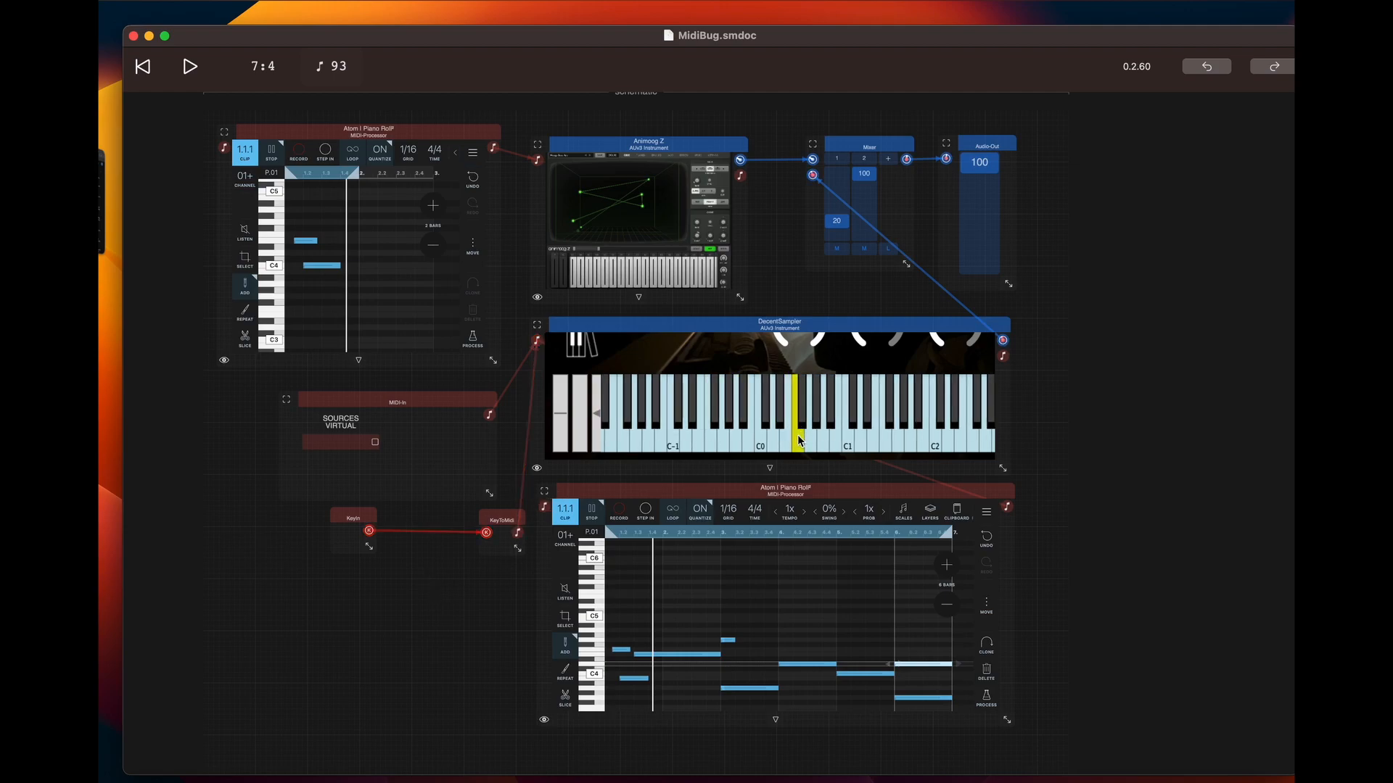
{"action": "left_click", "coordinate": [798, 441]}
{"action": "scroll", "coordinate": [799, 440], "scroll_direction": "right", "scroll_amount": 5}
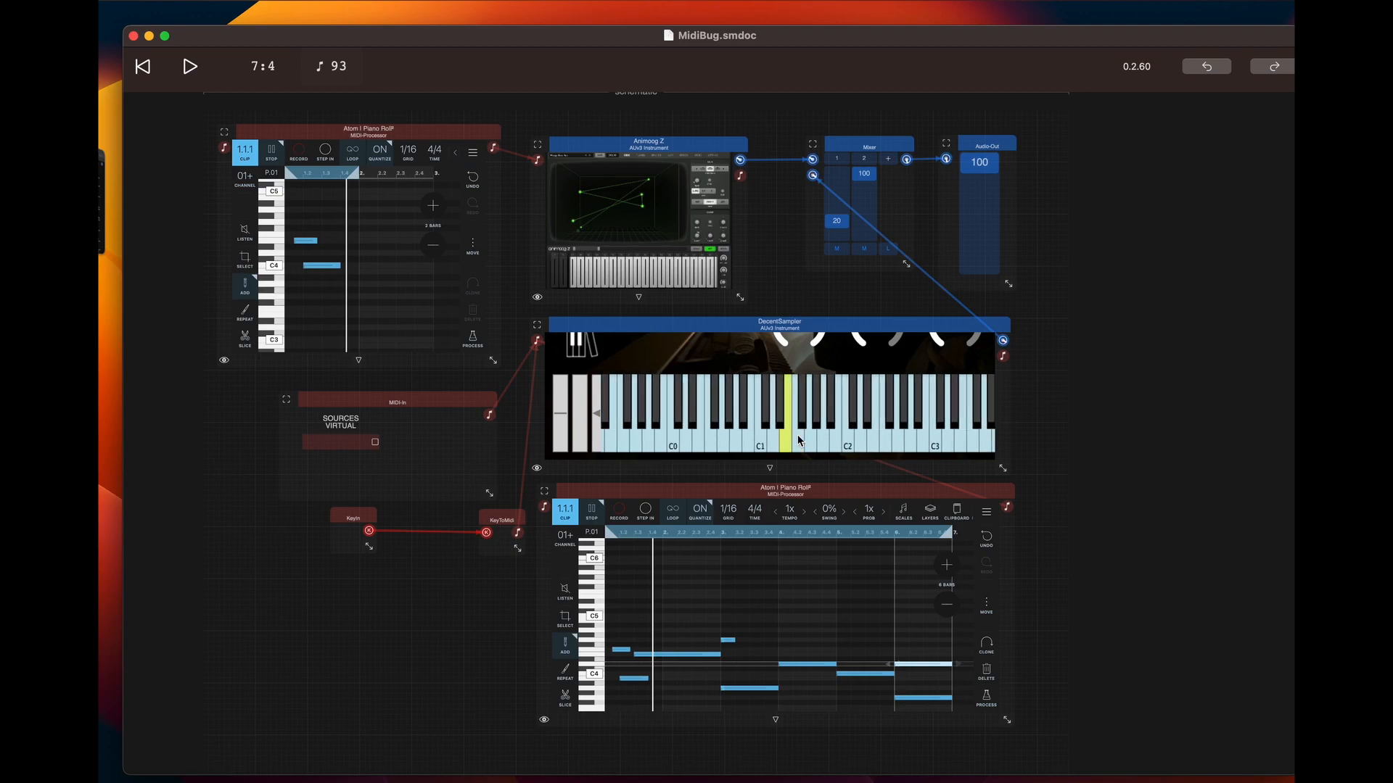
{"action": "left_click", "coordinate": [847, 448]}
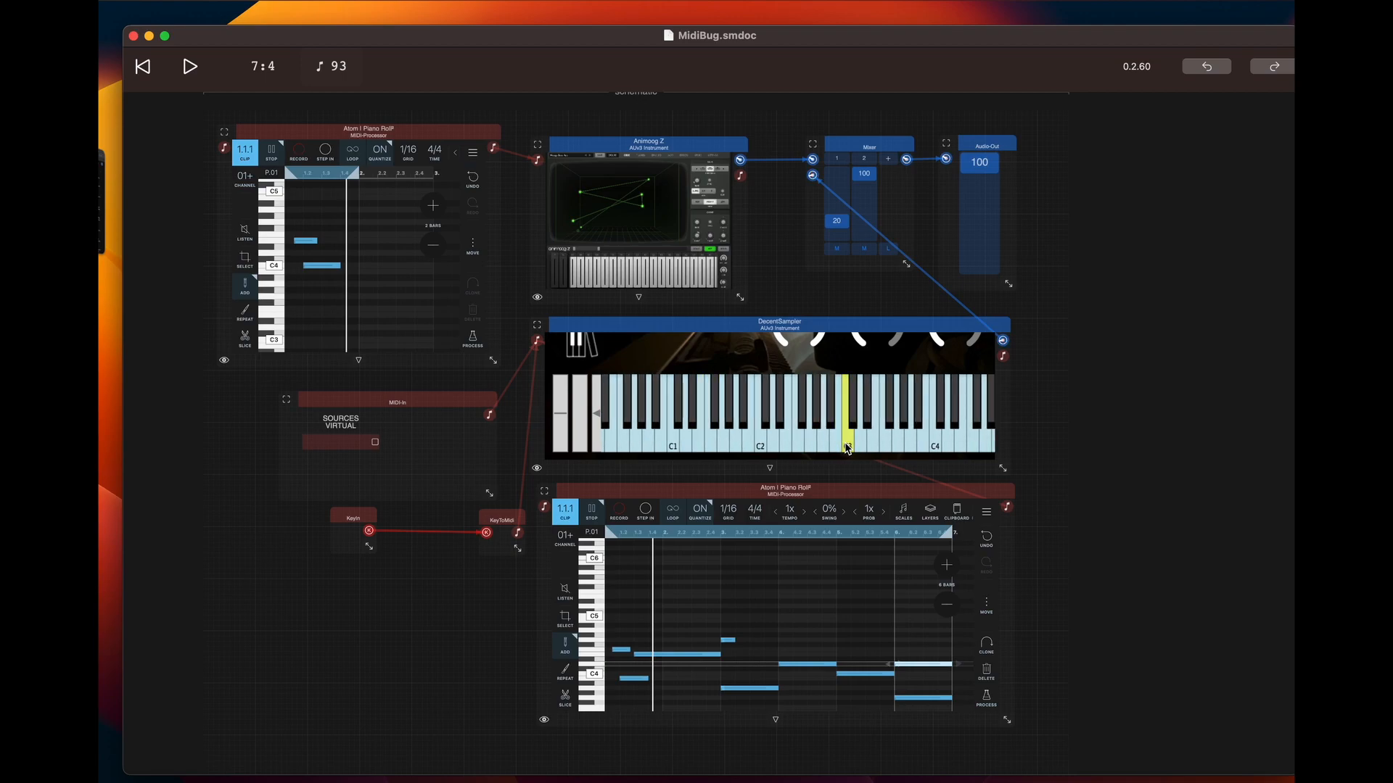
{"action": "left_click", "coordinate": [598, 142]}
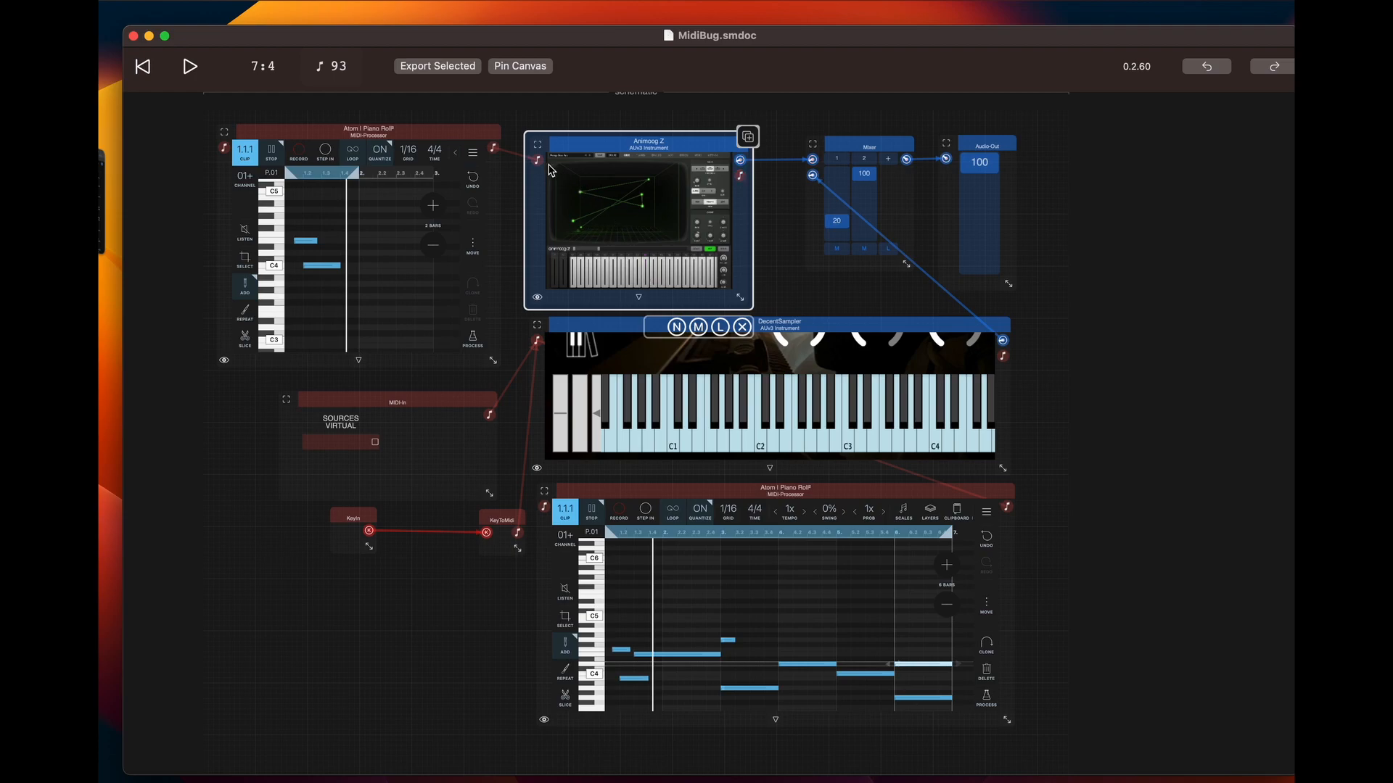
{"action": "left_click", "coordinate": [832, 256]}
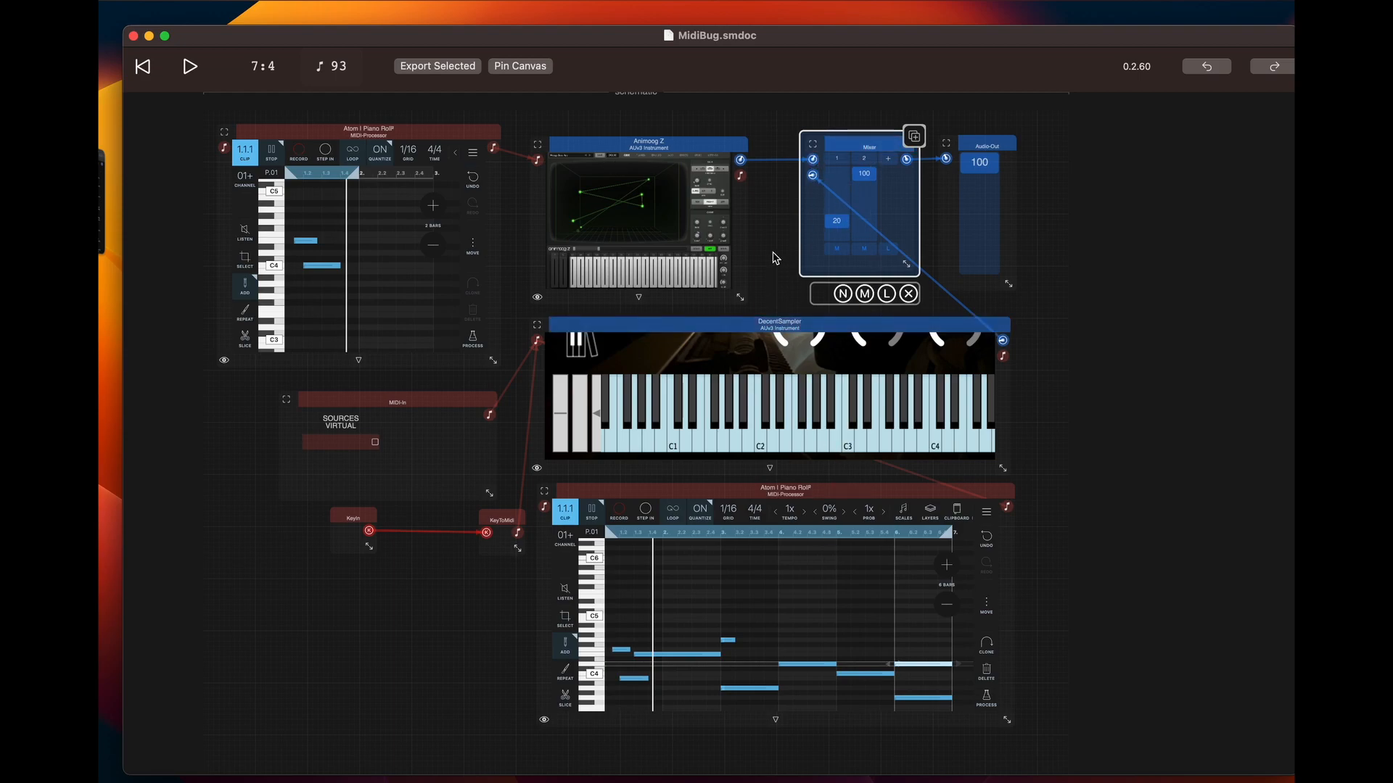
{"action": "left_click", "coordinate": [540, 124]}
{"action": "left_click", "coordinate": [191, 67]}
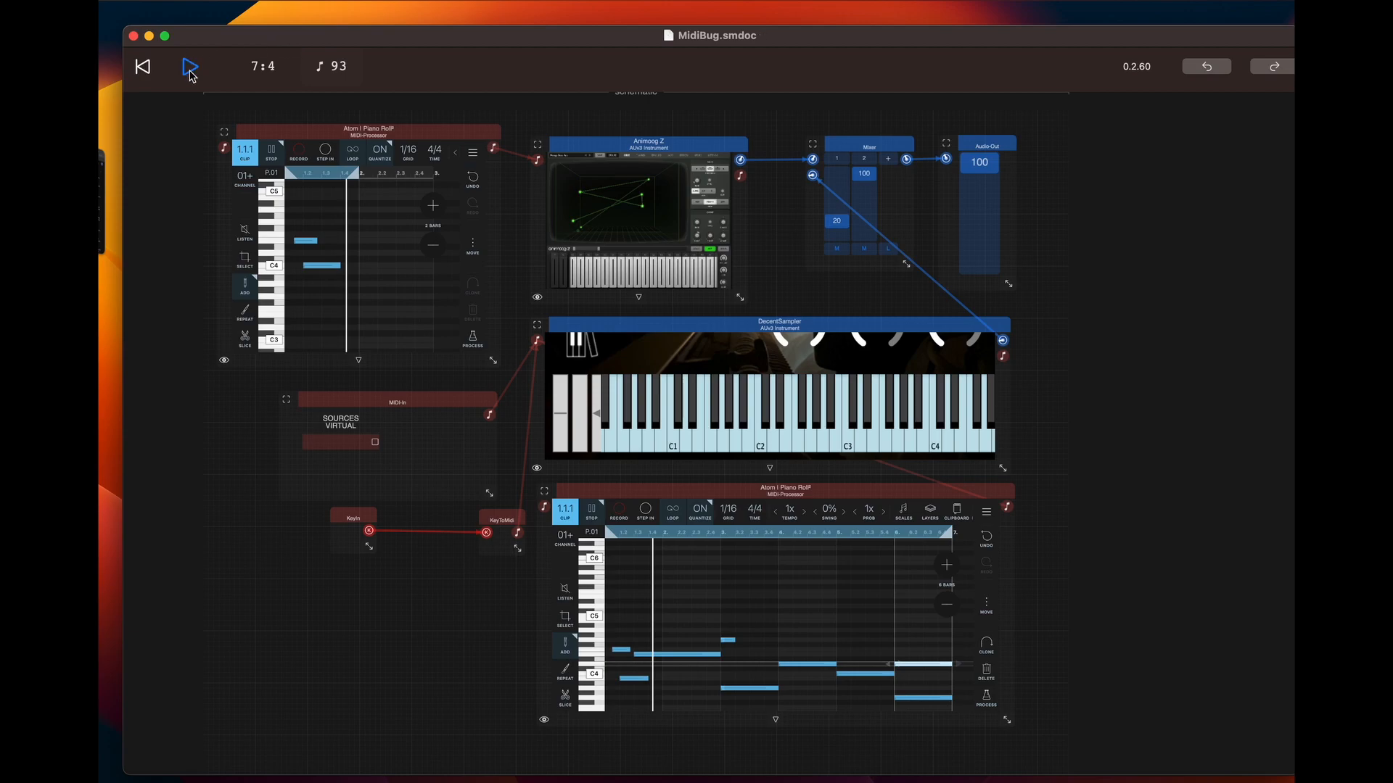
{"action": "left_click", "coordinate": [143, 66]}
{"action": "left_click", "coordinate": [191, 69]}
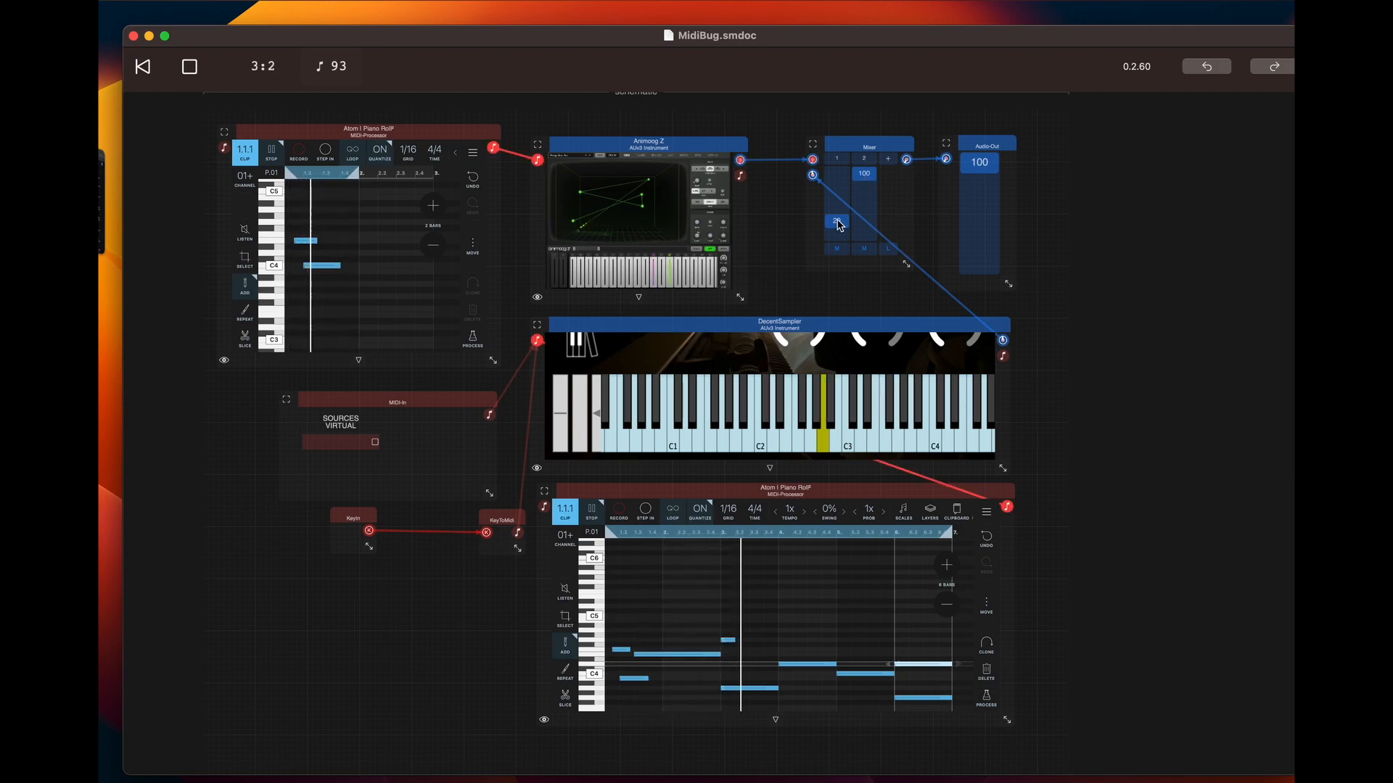
{"action": "left_click_drag", "start_coordinate": [838, 223], "coordinate": [830, 102]}
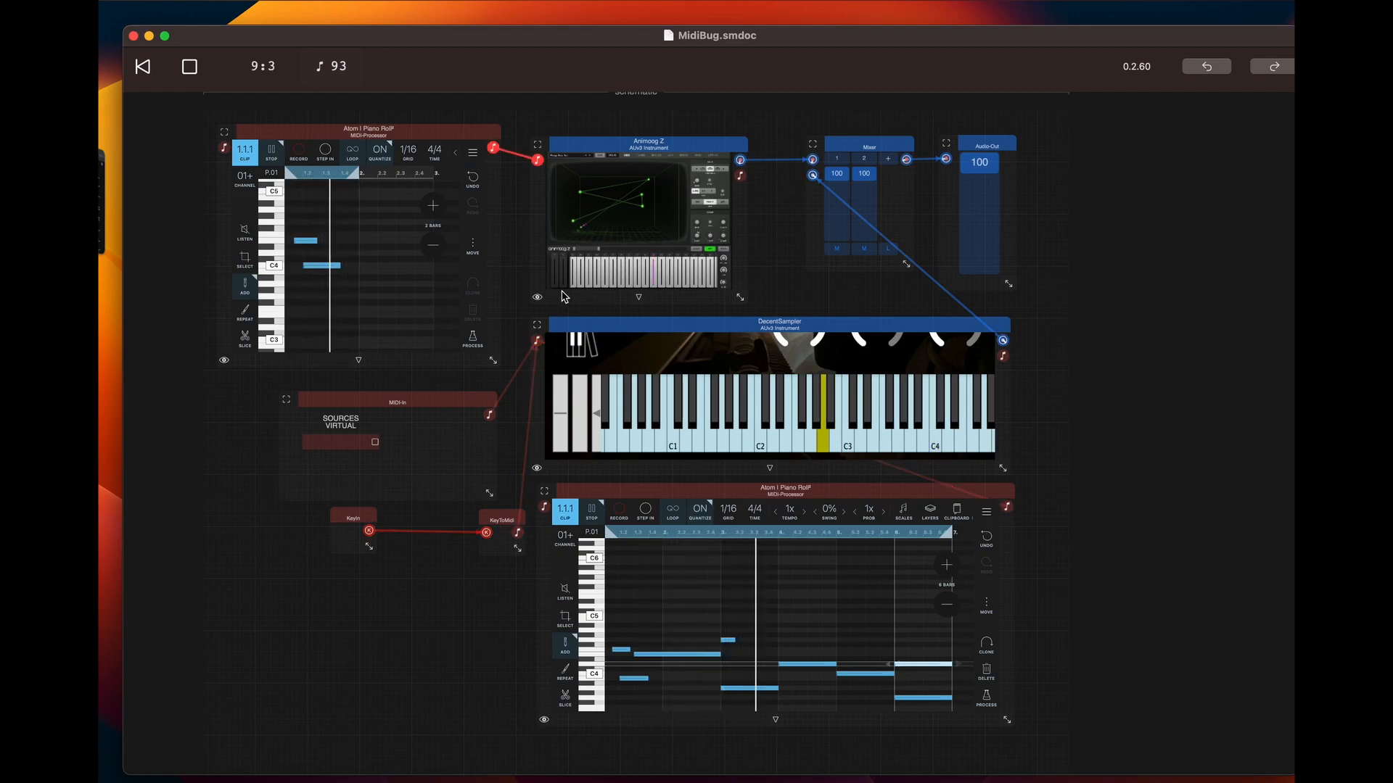
{"action": "left_click", "coordinate": [191, 67]}
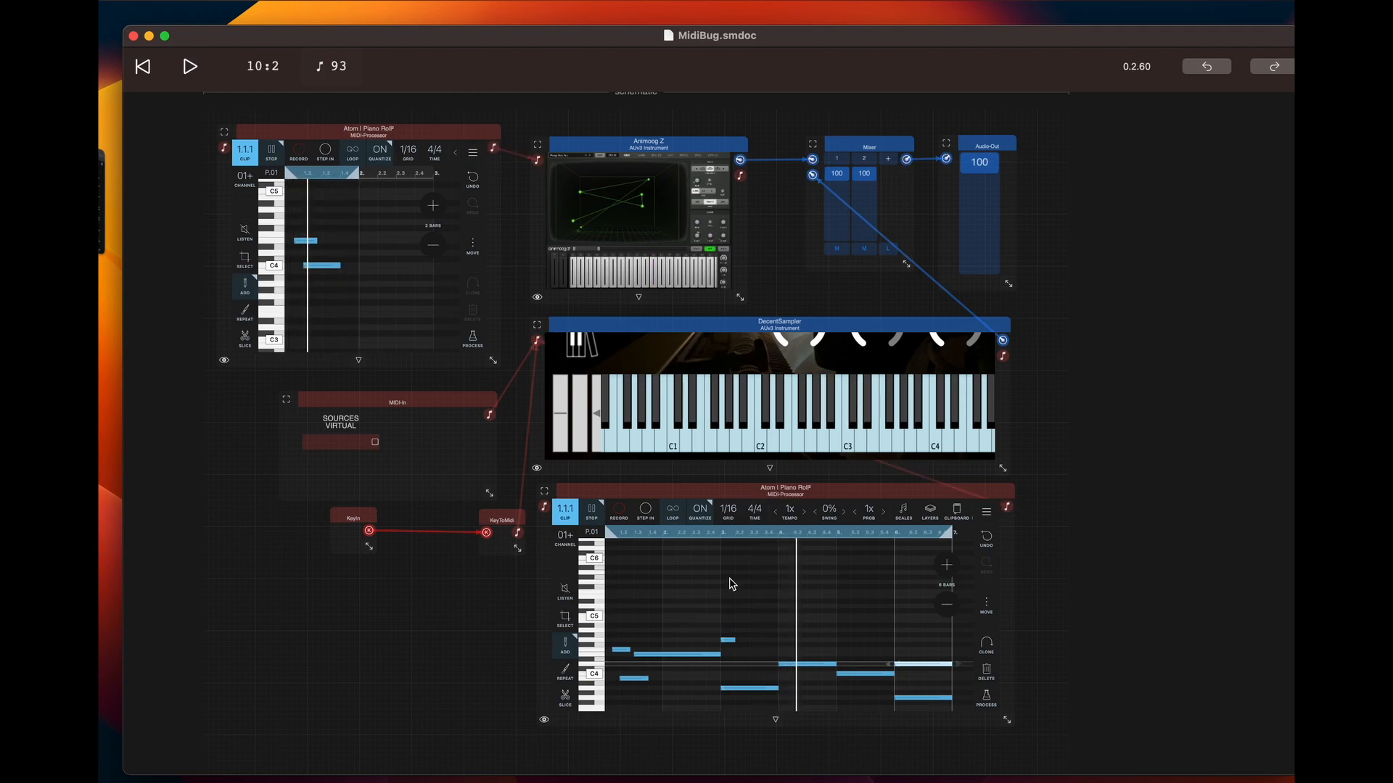
Create a new untitled document and enlarge its window
{"action": "scroll", "coordinate": [707, 631], "scroll_direction": "down", "scroll_amount": 2}
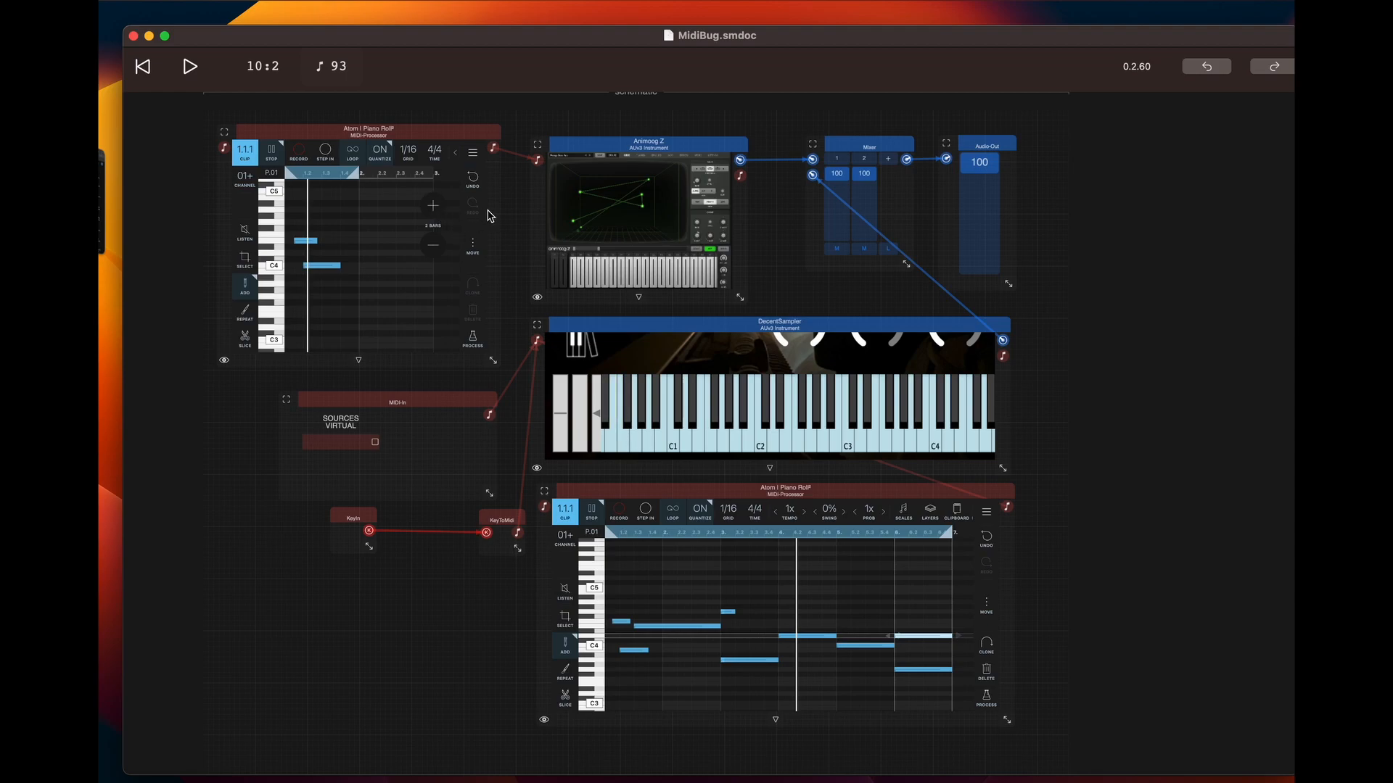
{"action": "key", "text": "super+n"}
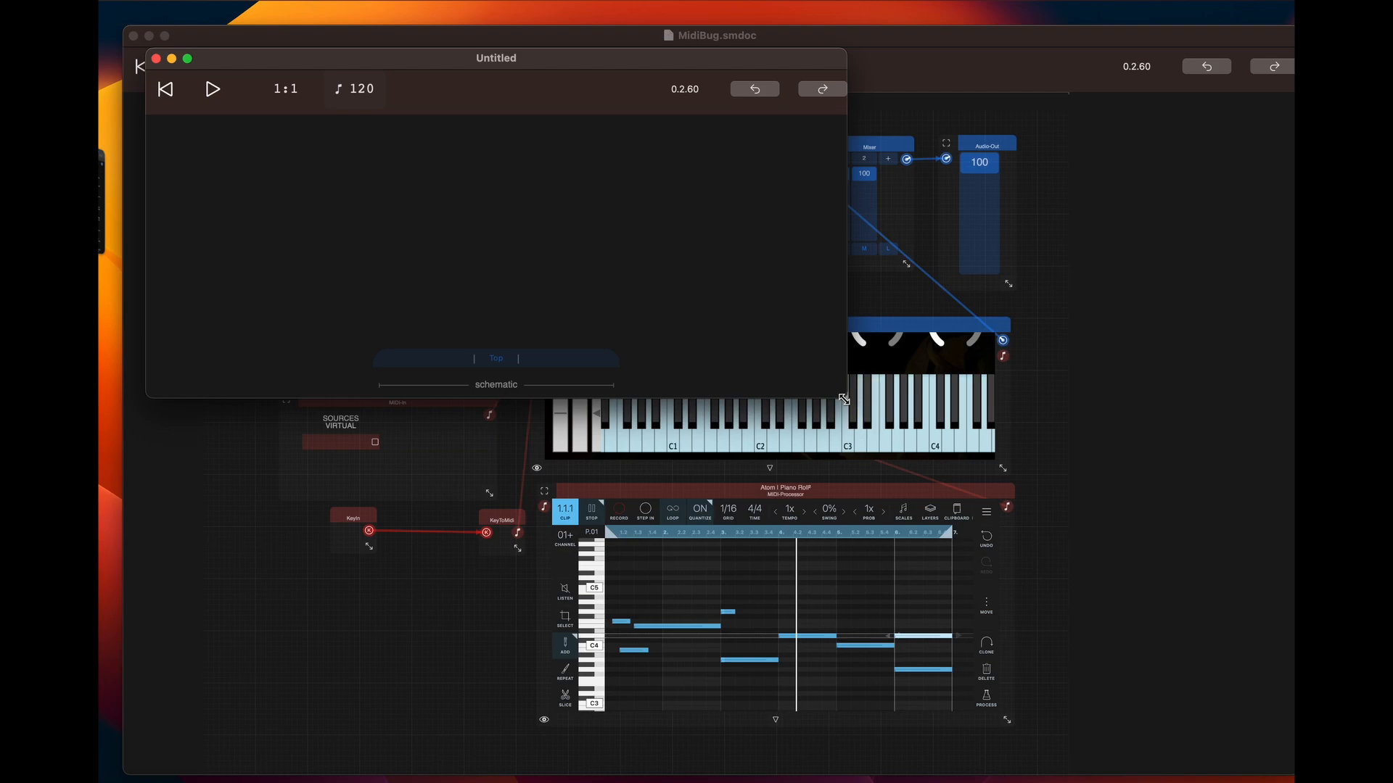
{"action": "left_click_drag", "start_coordinate": [843, 399], "coordinate": [1097, 708]}
{"action": "scroll", "coordinate": [644, 574], "scroll_direction": "down", "scroll_amount": 4}
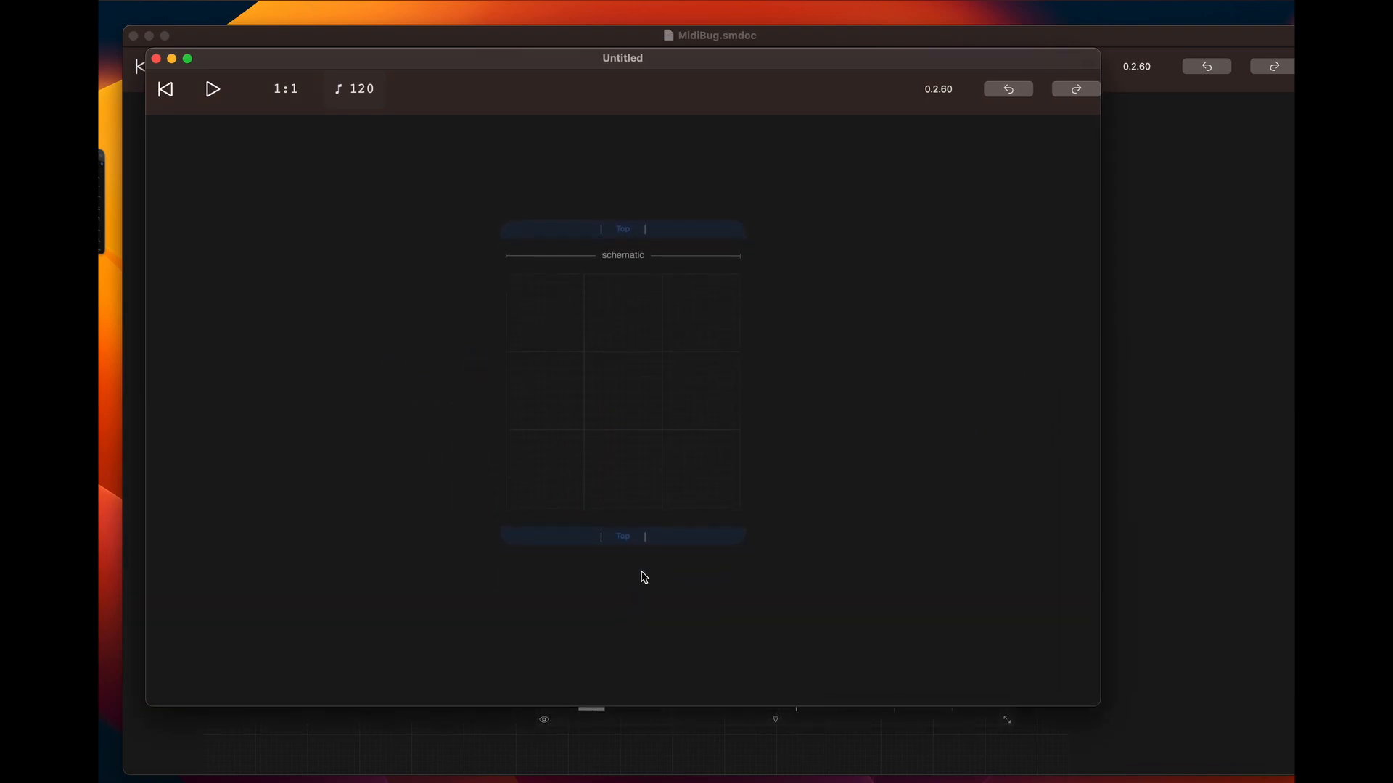
Add a SineSynth module to the empty schematic and position it with room for another module before it
{"action": "left_click", "coordinate": [646, 375]}
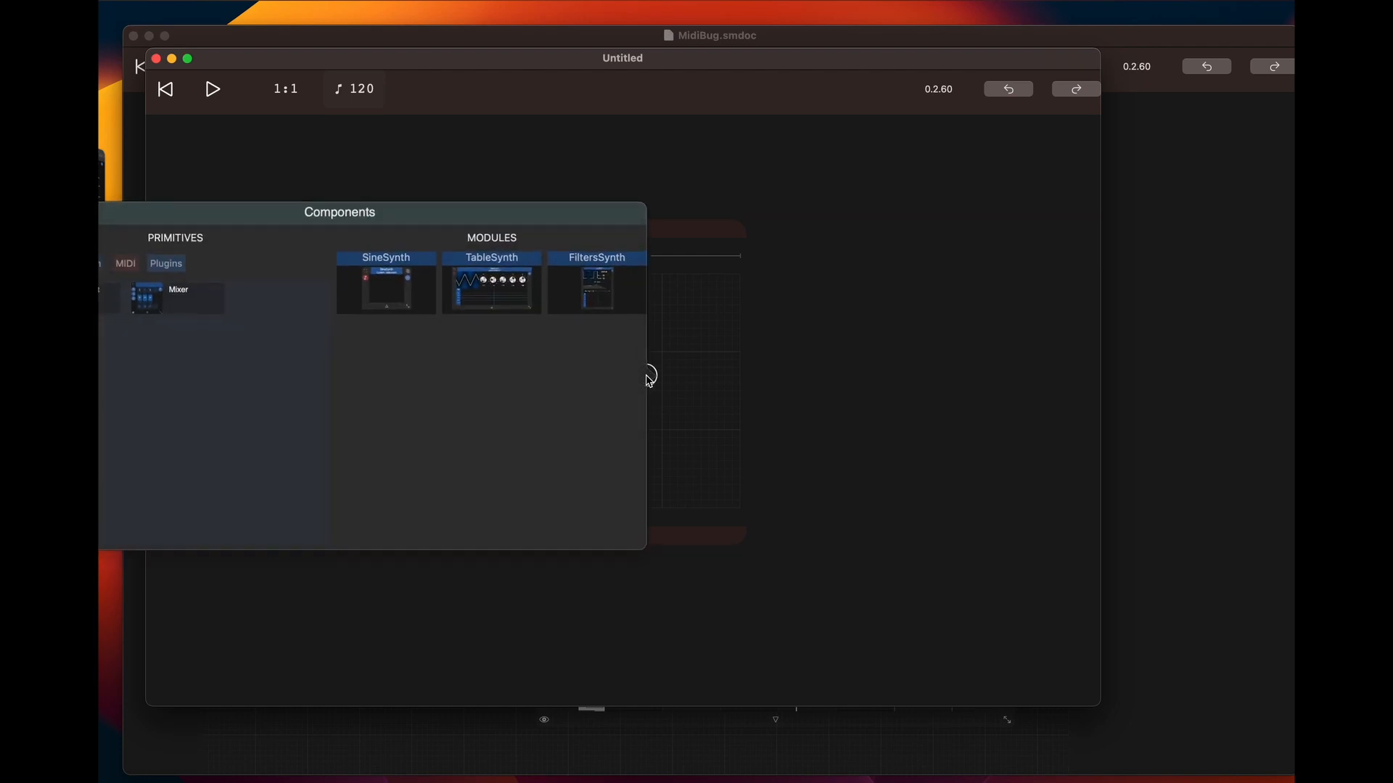
{"action": "left_click", "coordinate": [381, 277]}
{"action": "left_click_drag", "start_coordinate": [641, 395], "coordinate": [778, 374]}
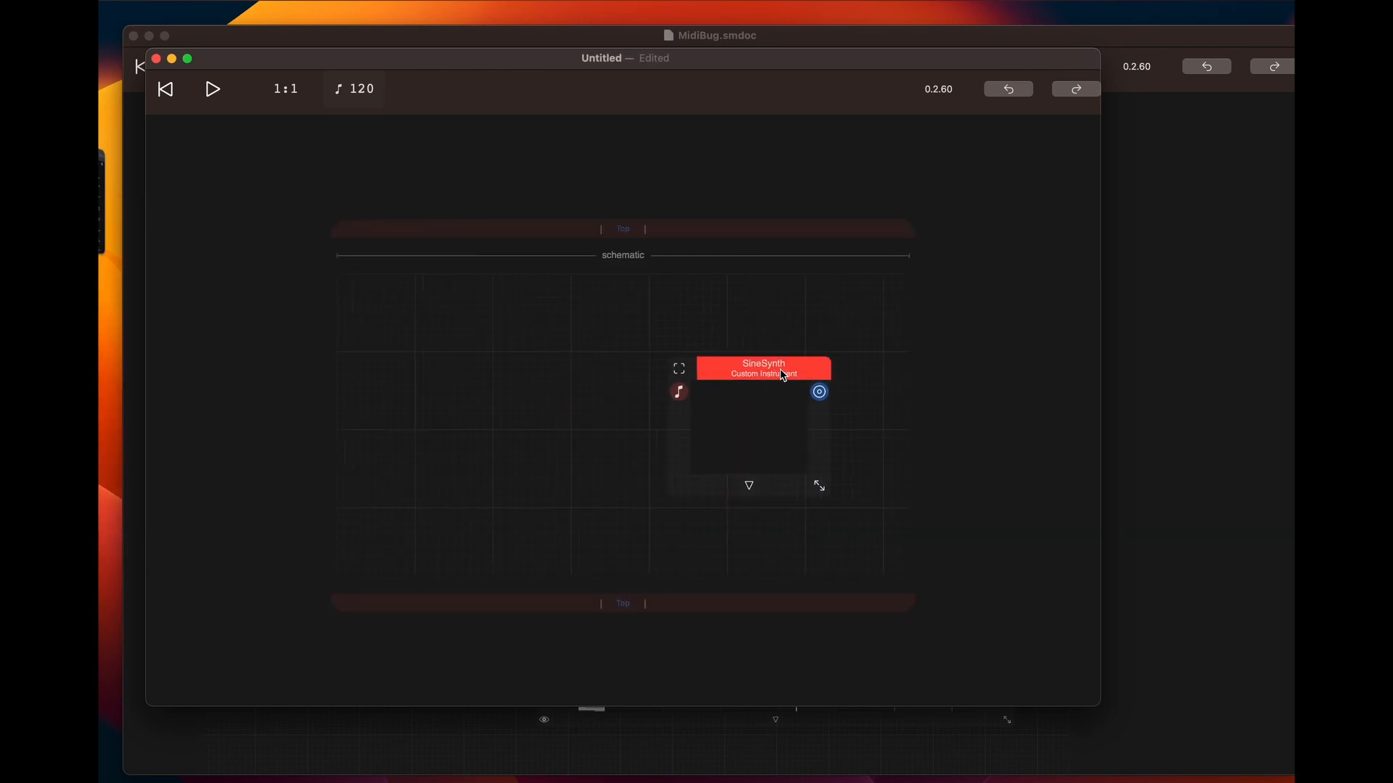
Add the AUv3 MIDI processor Atom | Piano Roll² to the schematic ahead of SineSynth
{"action": "left_click", "coordinate": [392, 327]}
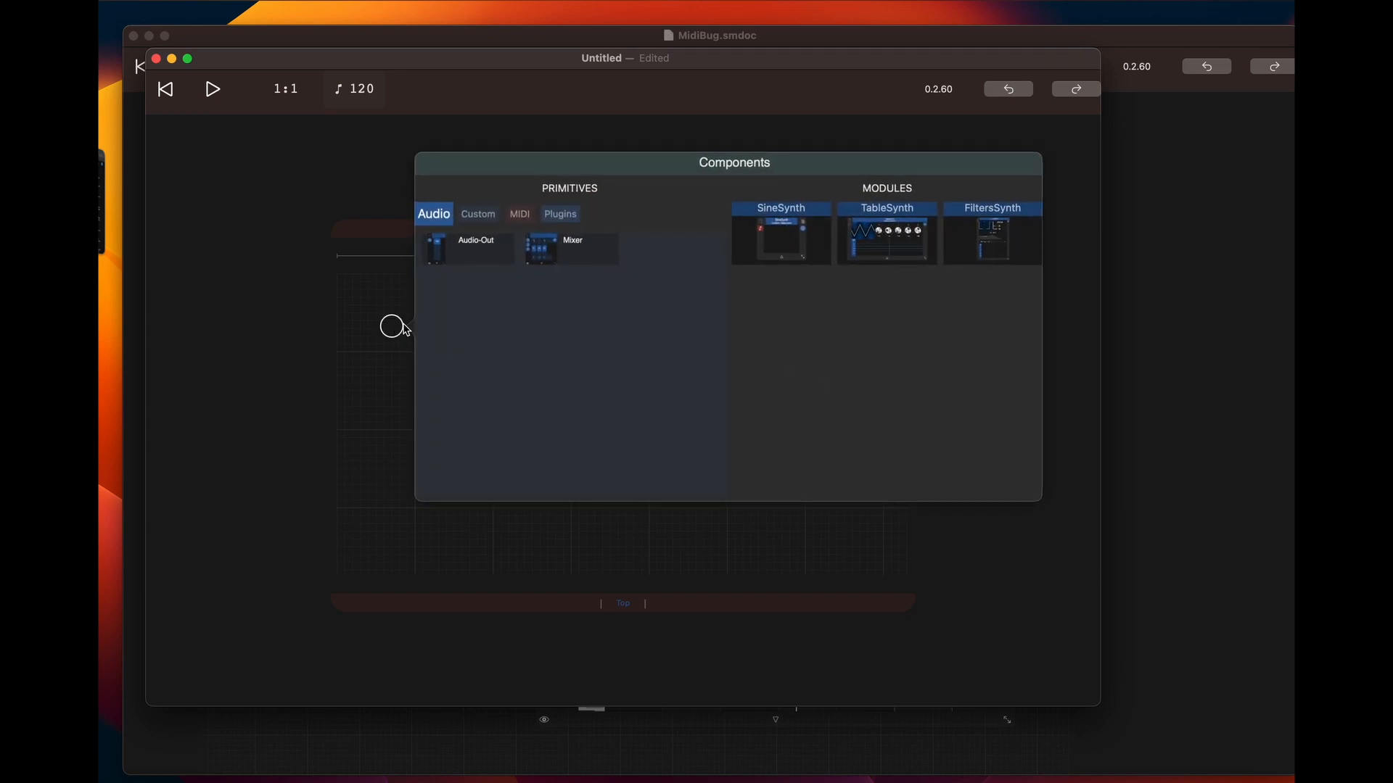
{"action": "left_click", "coordinate": [519, 216]}
{"action": "left_click", "coordinate": [557, 215]}
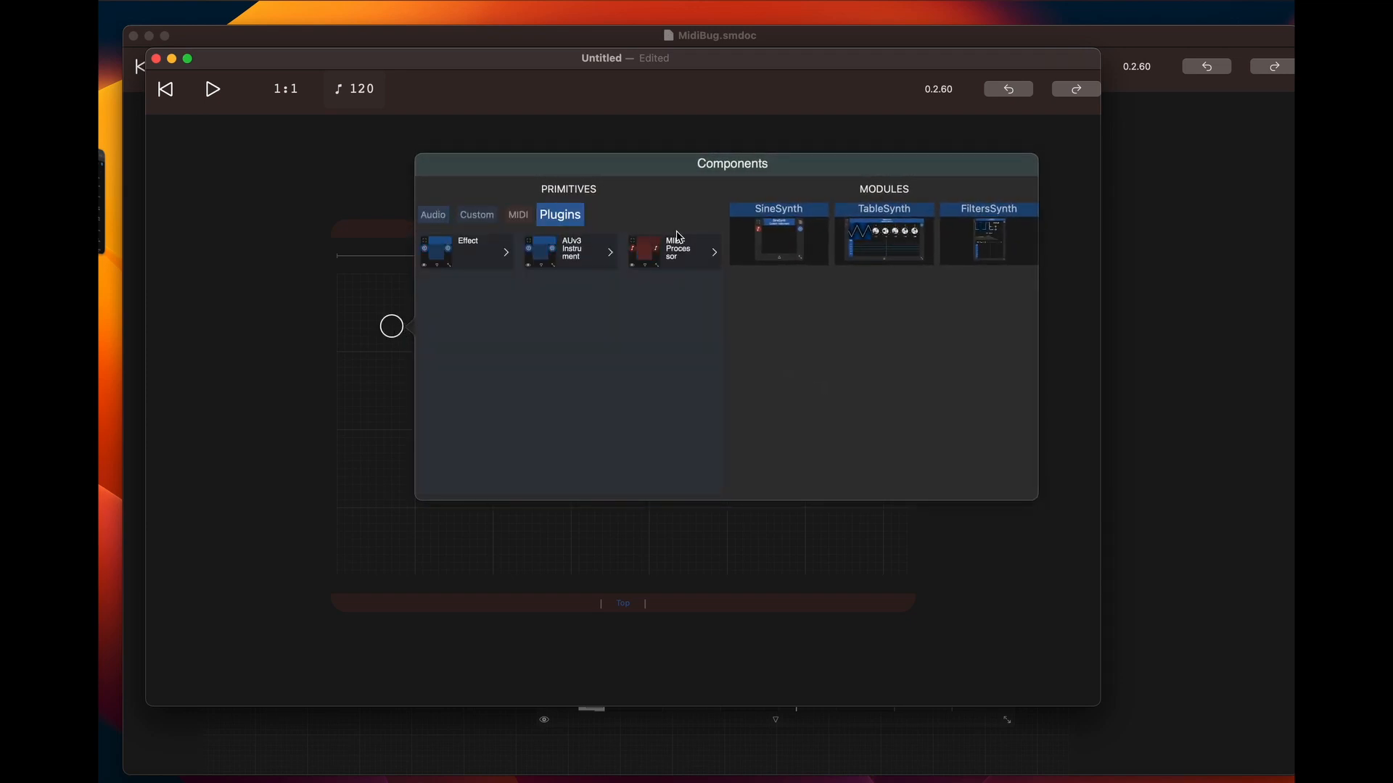
{"action": "left_click", "coordinate": [673, 262]}
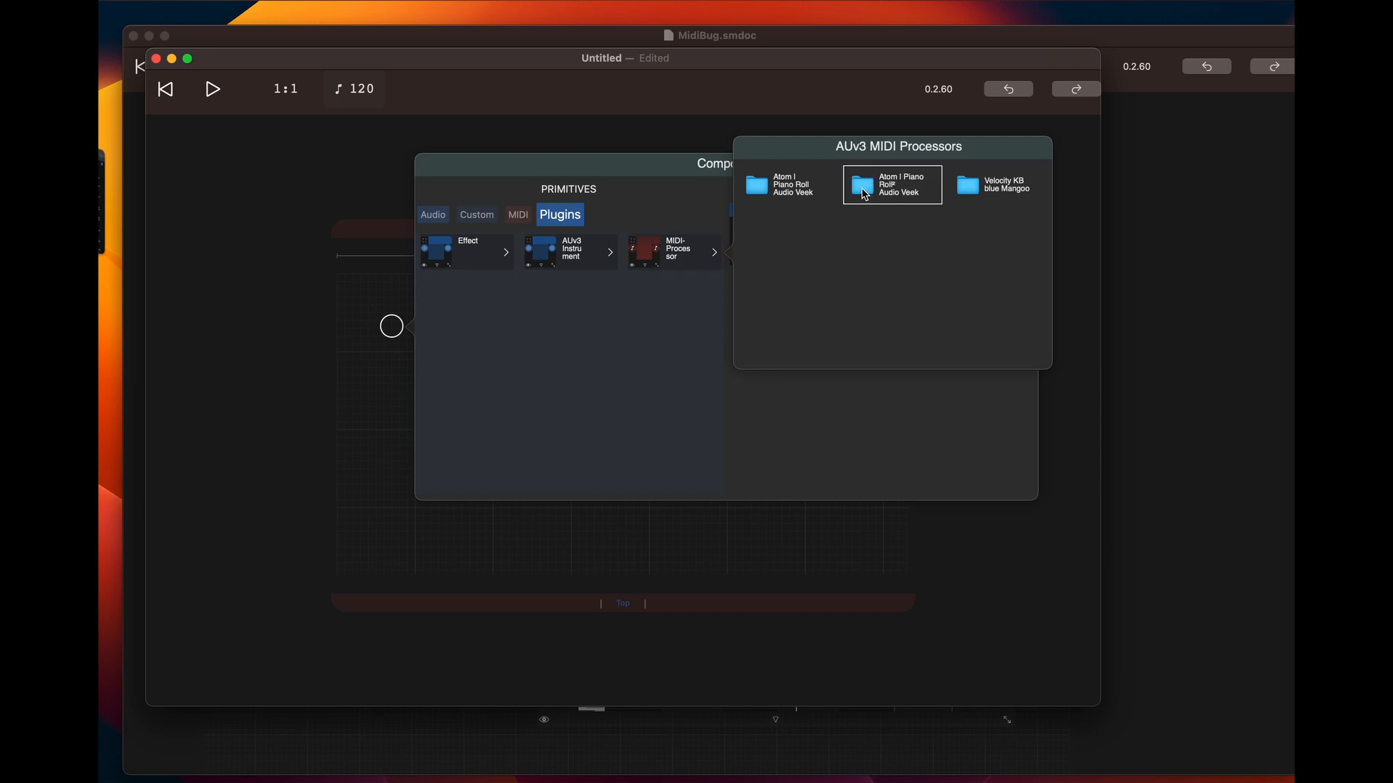
{"action": "left_click", "coordinate": [869, 190]}
{"action": "left_click_drag", "start_coordinate": [532, 350], "coordinate": [594, 379]}
{"action": "left_click", "coordinate": [572, 385]}
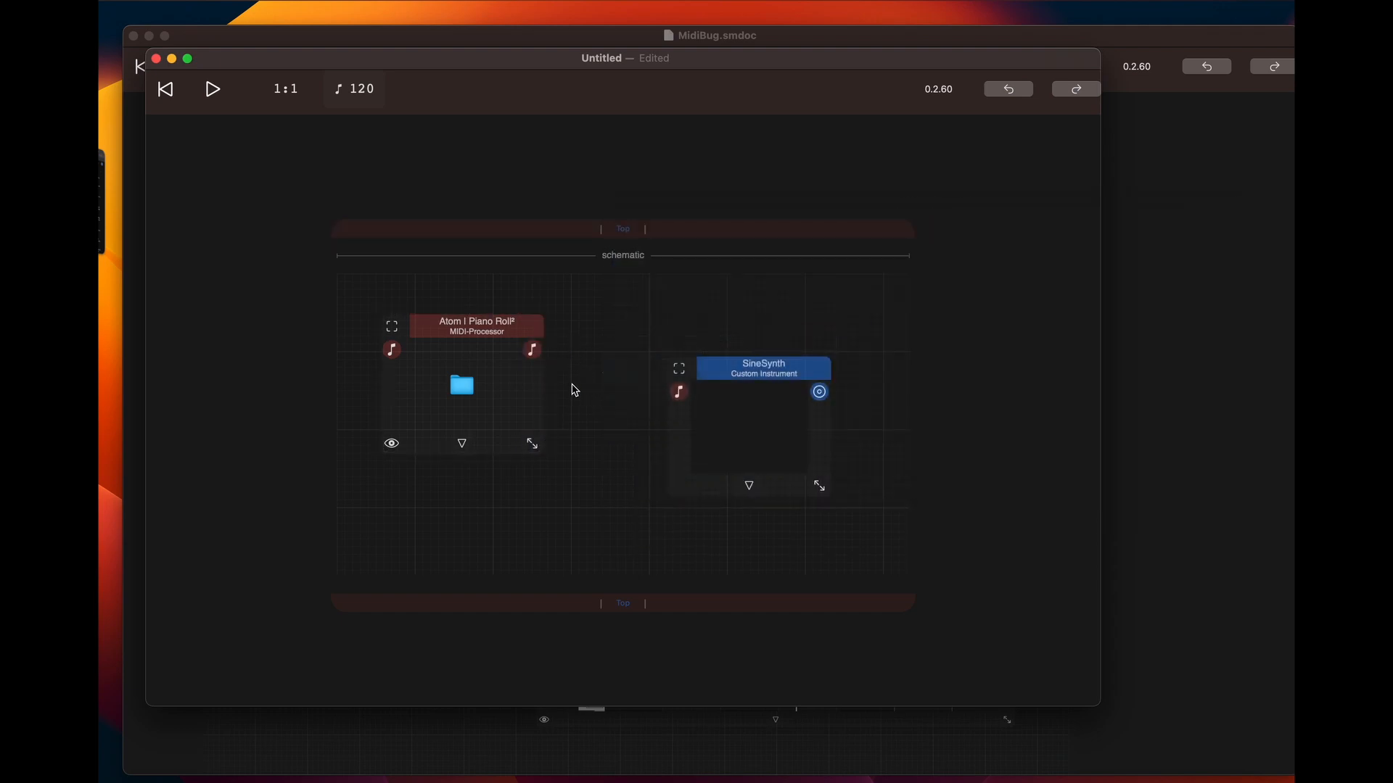
Add an Audio-Out component wired to SineSynth's audio output
{"action": "left_click_drag", "start_coordinate": [781, 359], "coordinate": [878, 335]}
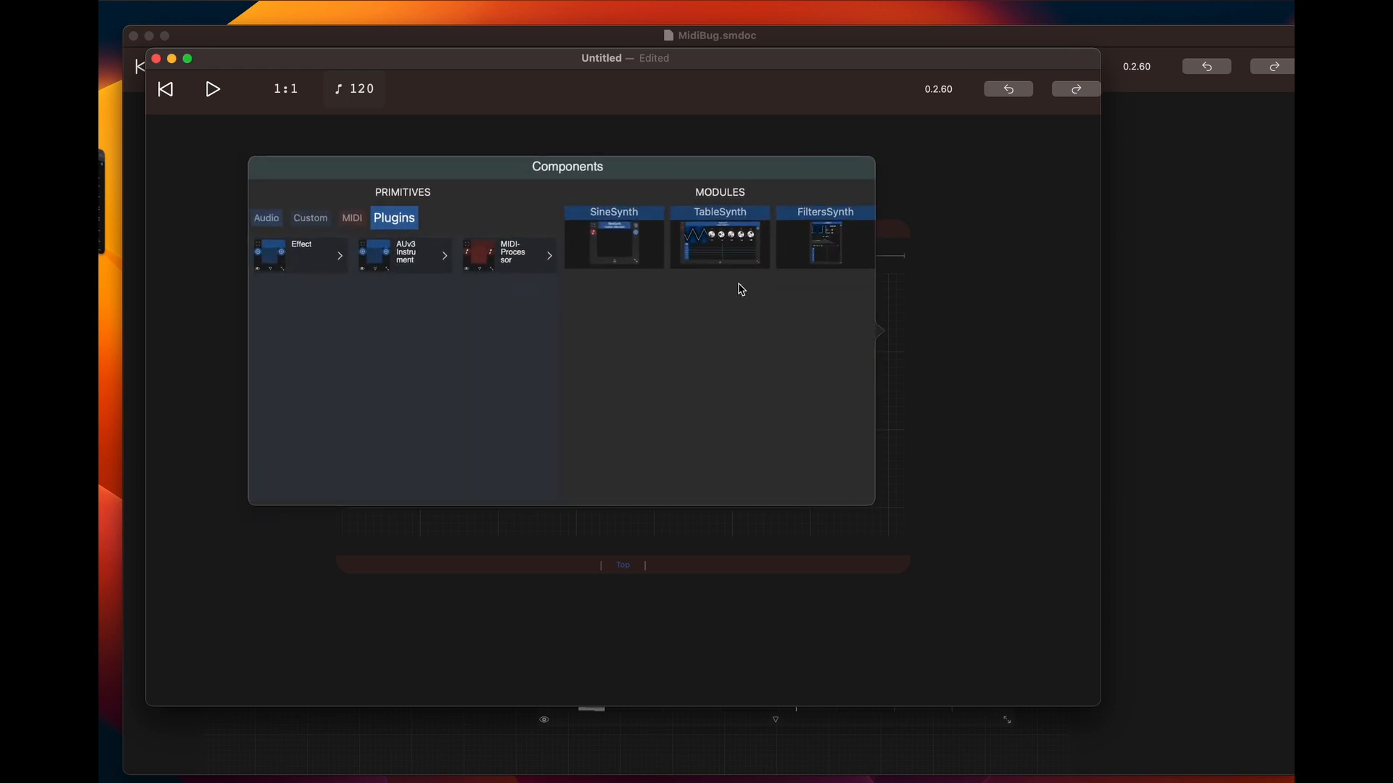
{"action": "left_click", "coordinate": [270, 219]}
{"action": "left_click", "coordinate": [290, 265]}
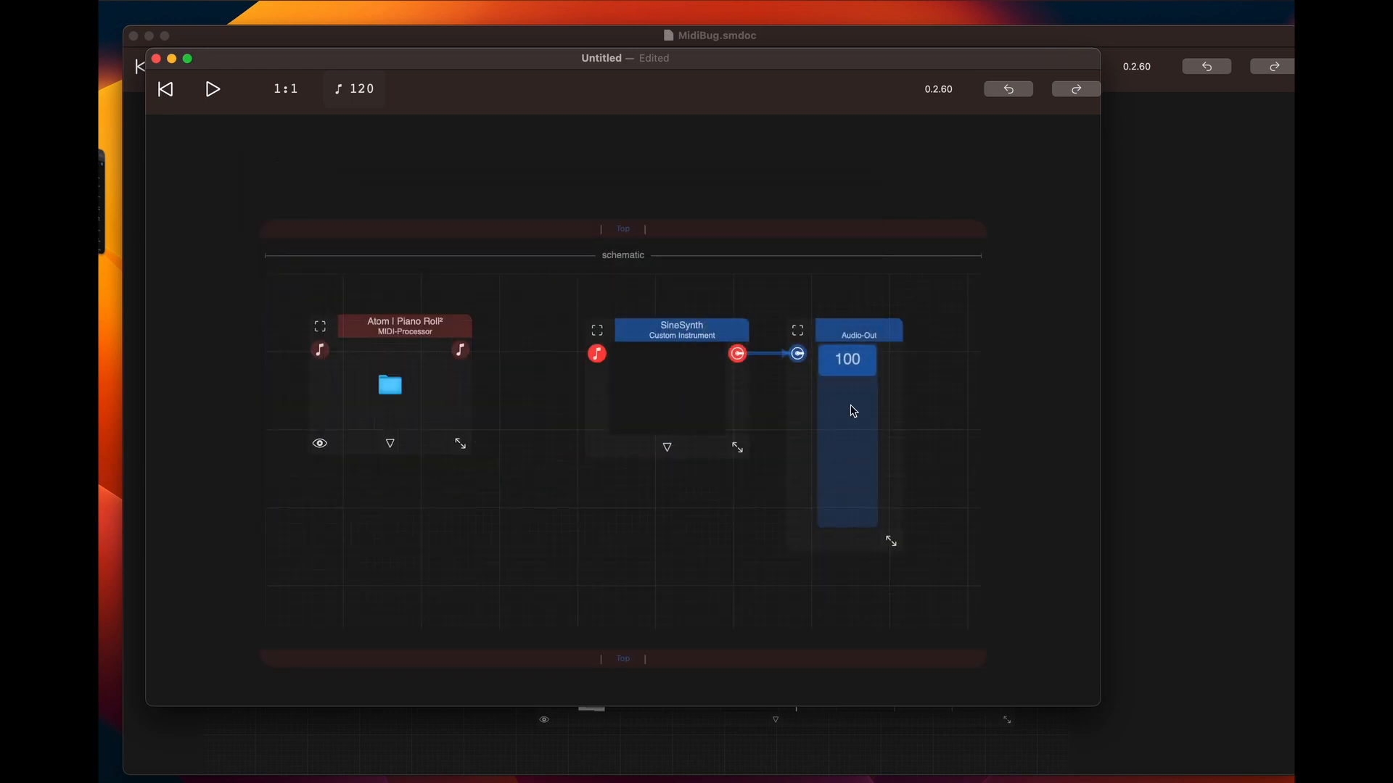
Connect the Atom Piano Roll's MIDI output to SineSynth's MIDI input
{"action": "left_click_drag", "start_coordinate": [640, 330], "coordinate": [749, 330]}
{"action": "left_click_drag", "start_coordinate": [410, 350], "coordinate": [655, 349]}
{"action": "left_click_drag", "start_coordinate": [753, 331], "coordinate": [669, 327]}
Enlarge the Atom Piano Roll and SineSynth modules and spread the three modules apart
{"action": "left_click_drag", "start_coordinate": [412, 445], "coordinate": [539, 600]}
{"action": "left_click_drag", "start_coordinate": [910, 331], "coordinate": [975, 330]}
{"action": "left_click_drag", "start_coordinate": [595, 320], "coordinate": [748, 317]}
{"action": "left_click_drag", "start_coordinate": [792, 429], "coordinate": [866, 515]}
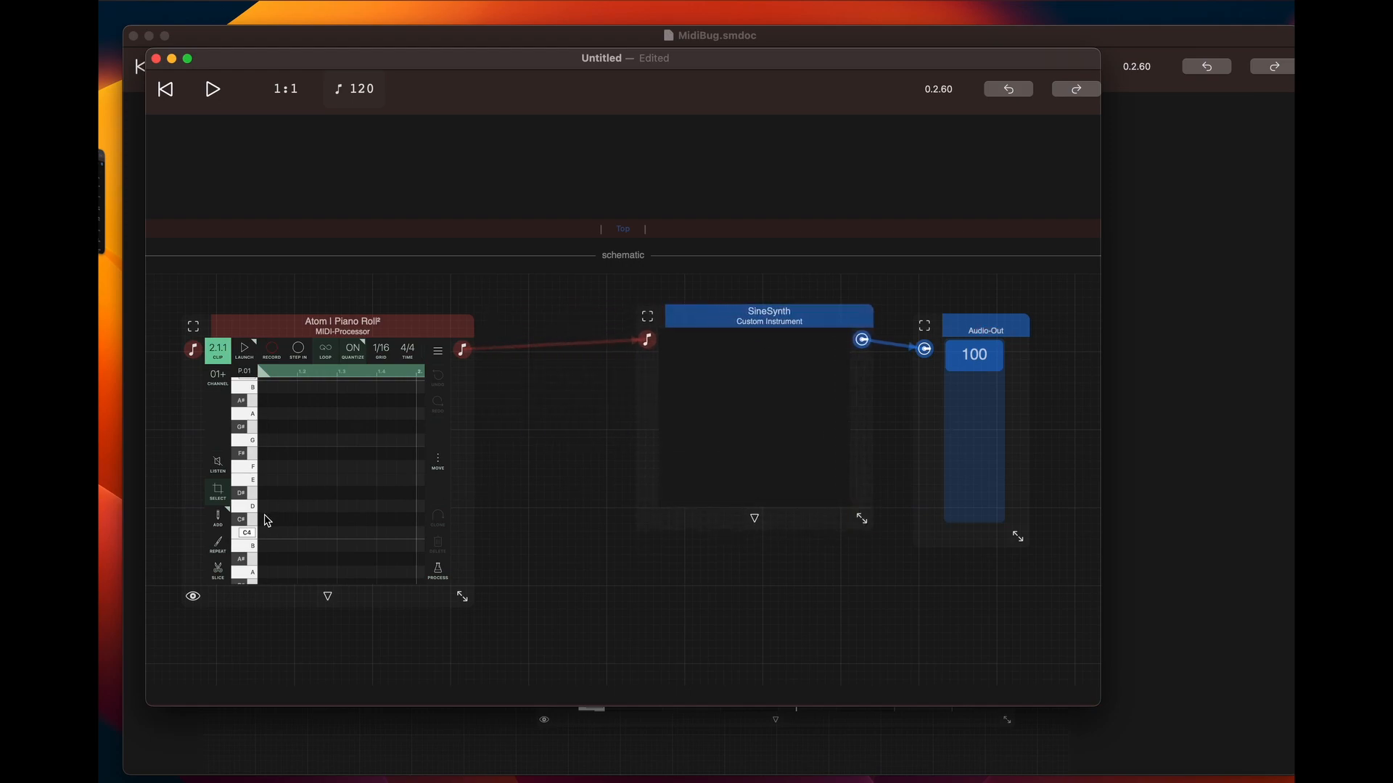
Add a C4 note in the Atom Piano Roll and lengthen it to fill most of the first bar
{"action": "left_click", "coordinate": [219, 521]}
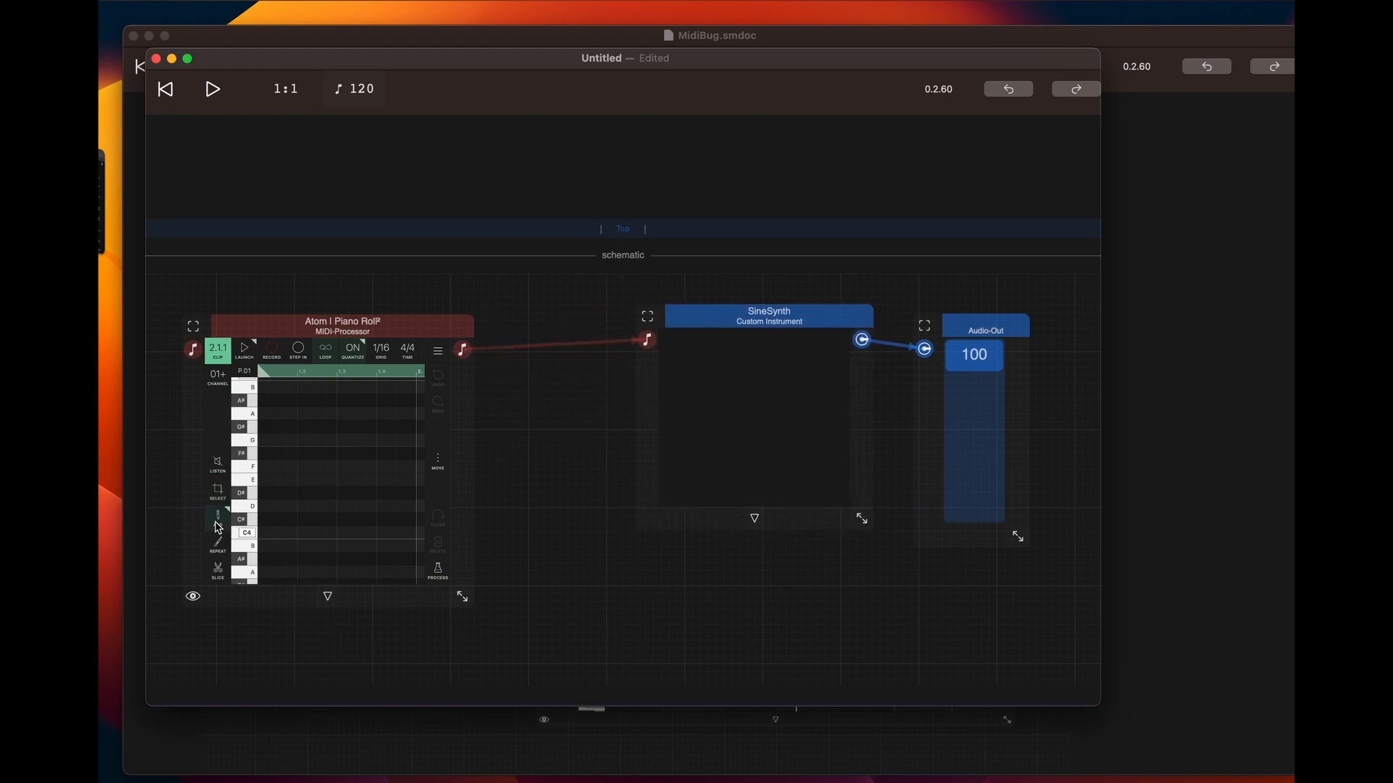
{"action": "scroll", "coordinate": [269, 543], "scroll_direction": "down", "scroll_amount": 2}
{"action": "left_click", "coordinate": [263, 500]}
{"action": "left_click_drag", "start_coordinate": [284, 506], "coordinate": [386, 516]}
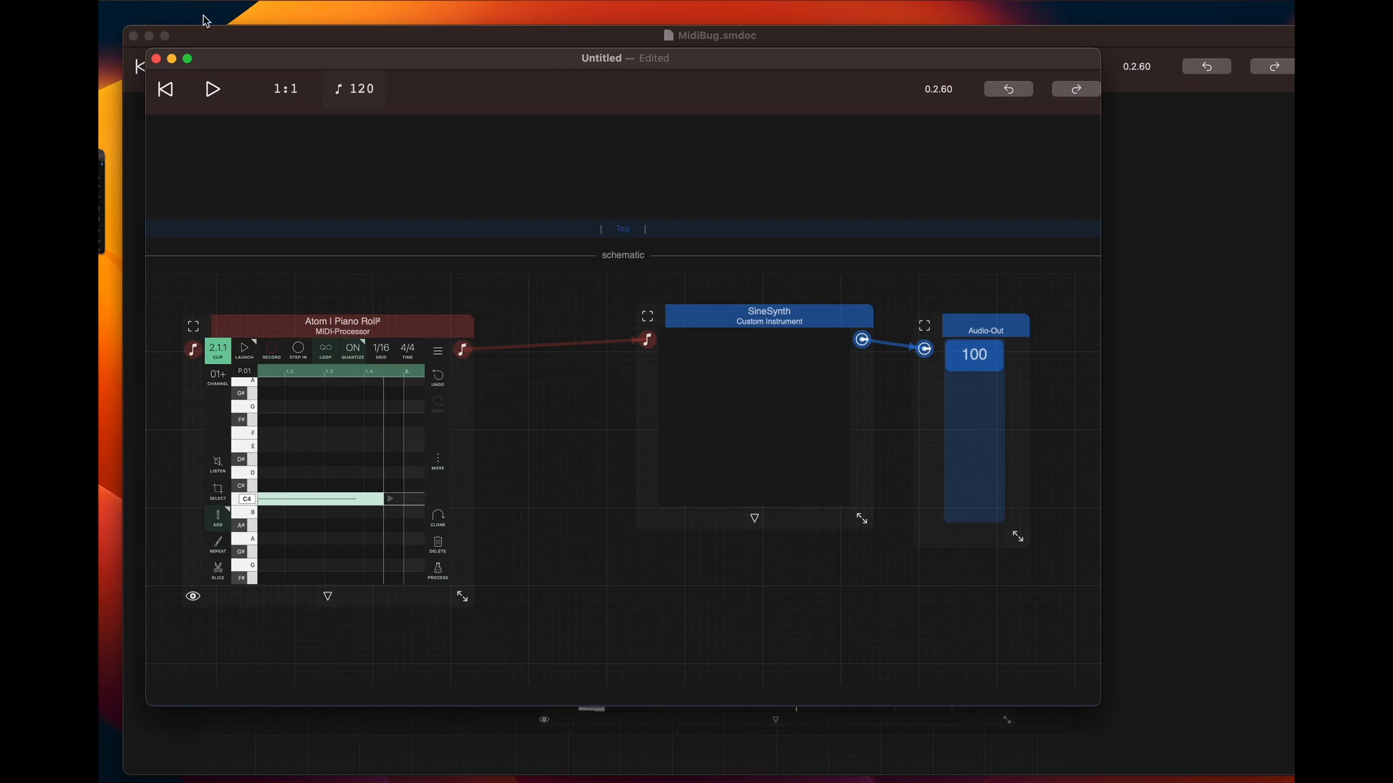
Play the new patch from the beginning to audition the C4 note
{"action": "left_click", "coordinate": [212, 89]}
{"action": "left_click", "coordinate": [166, 90]}
{"action": "left_click", "coordinate": [212, 90]}
Widen the Atom Piano Roll module and launch its clip with the main transport playing
{"action": "left_click_drag", "start_coordinate": [465, 598], "coordinate": [561, 605]}
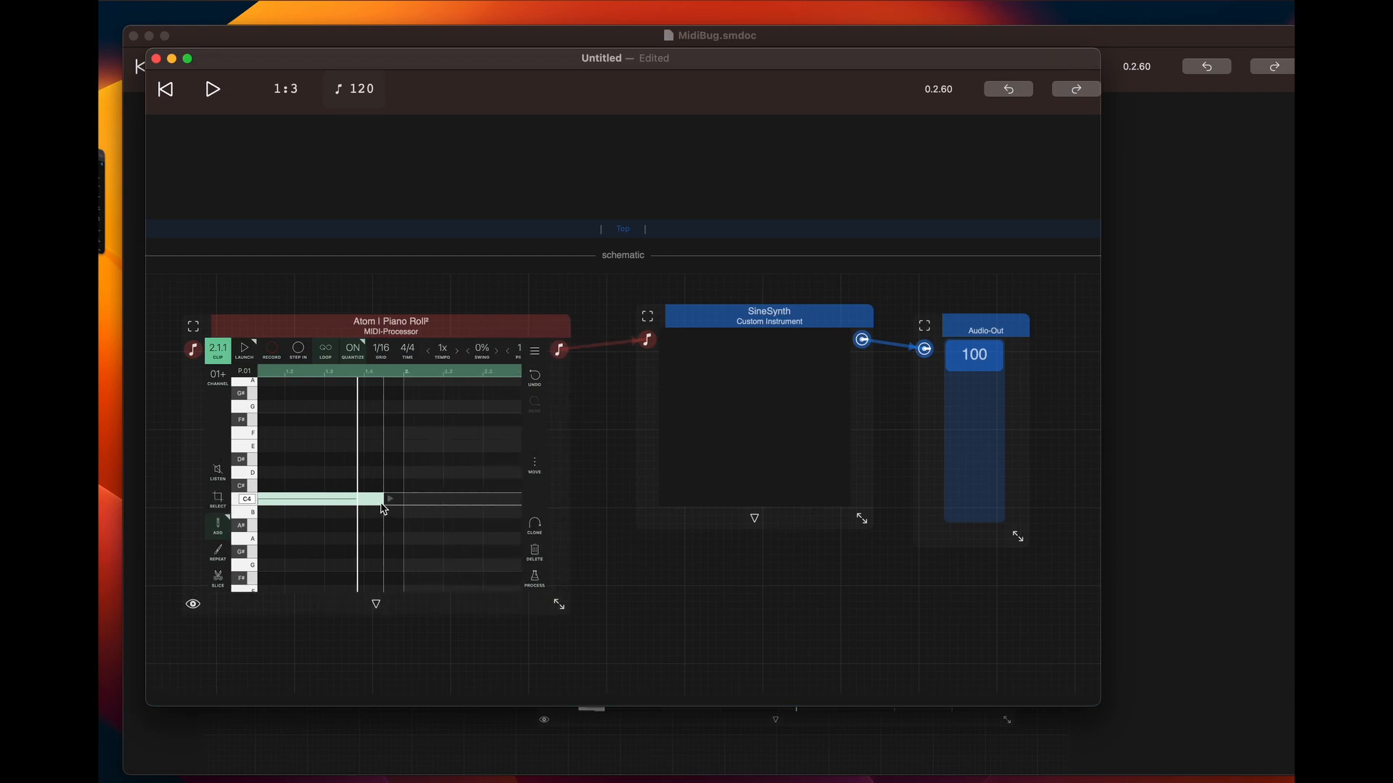
{"action": "left_click", "coordinate": [246, 355]}
{"action": "left_click", "coordinate": [212, 92]}
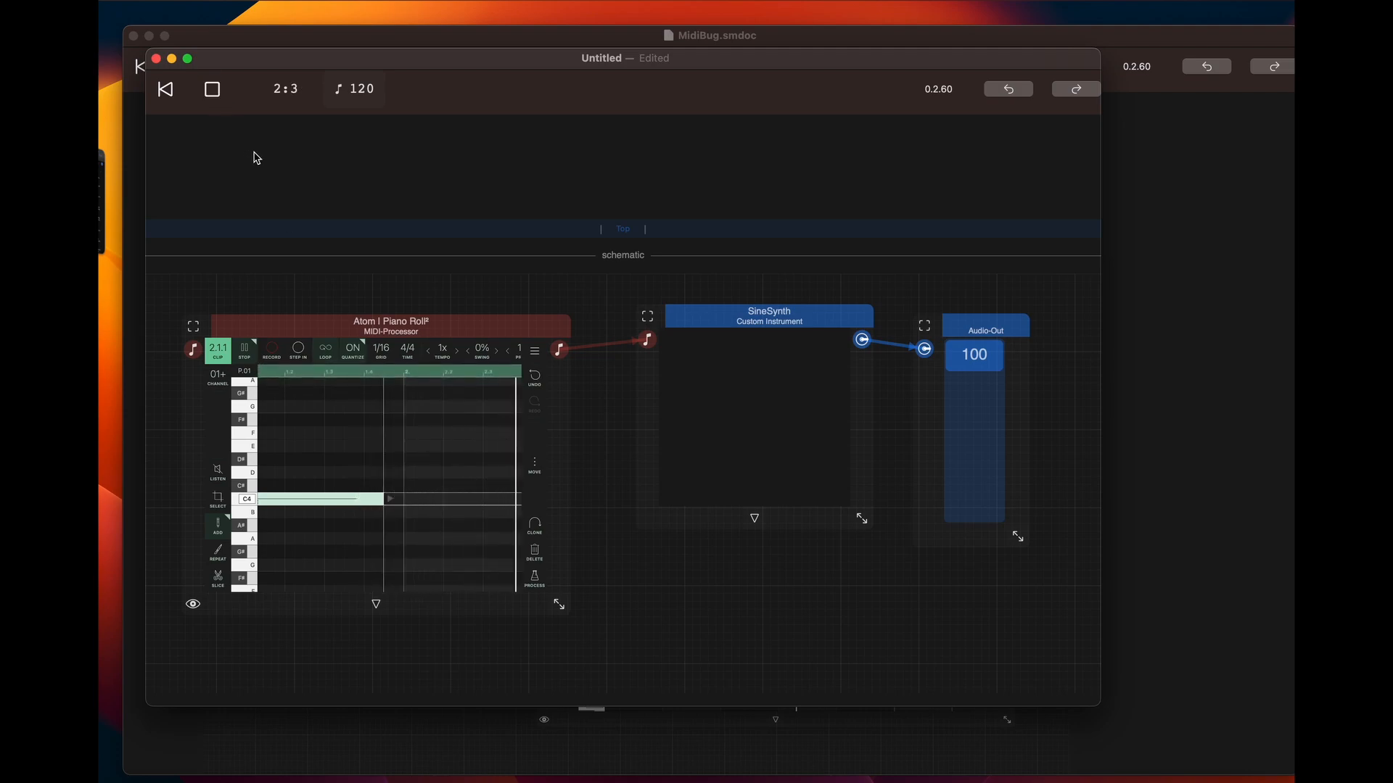
Enlarge the Atom Piano Roll module further and shorten the clip's loop to end after the first bar
{"action": "left_click_drag", "start_coordinate": [560, 606], "coordinate": [693, 655]}
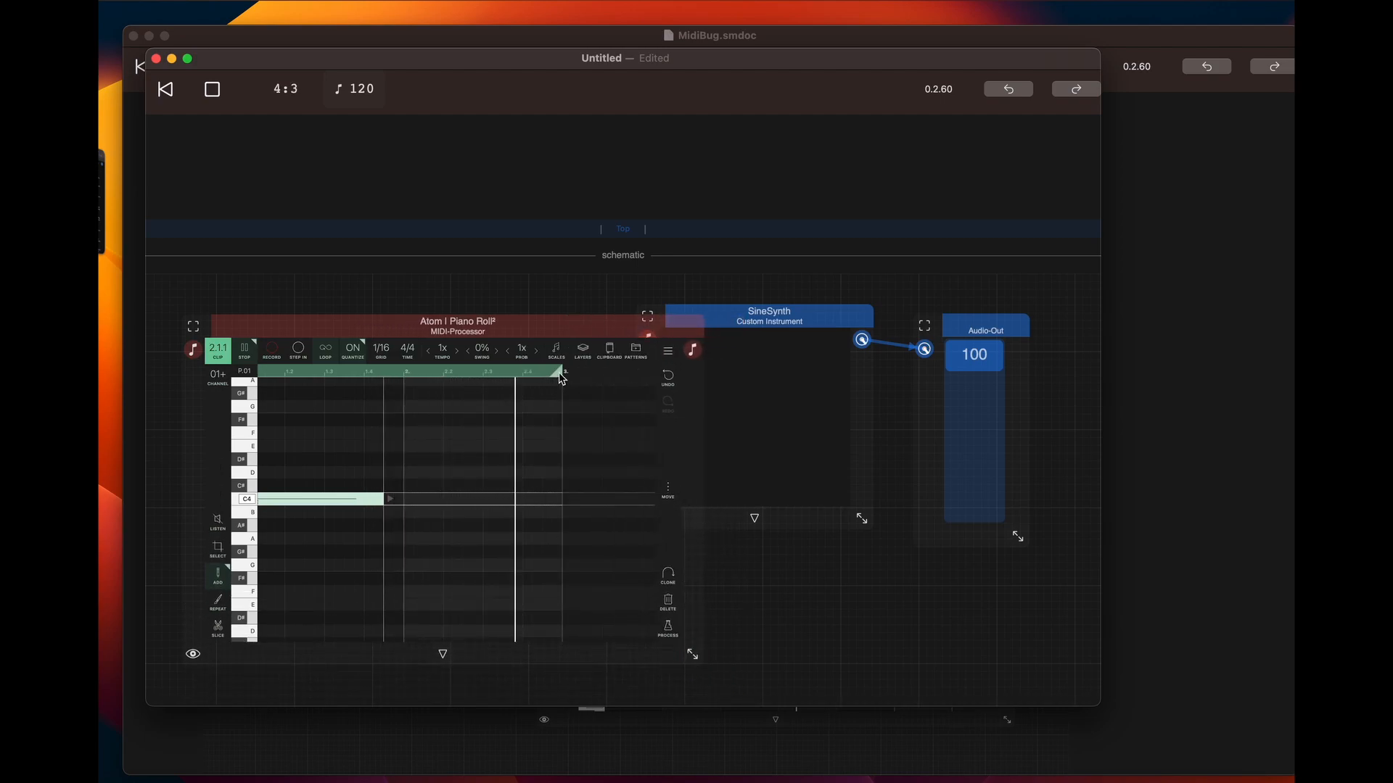
{"action": "left_click_drag", "start_coordinate": [556, 373], "coordinate": [398, 376]}
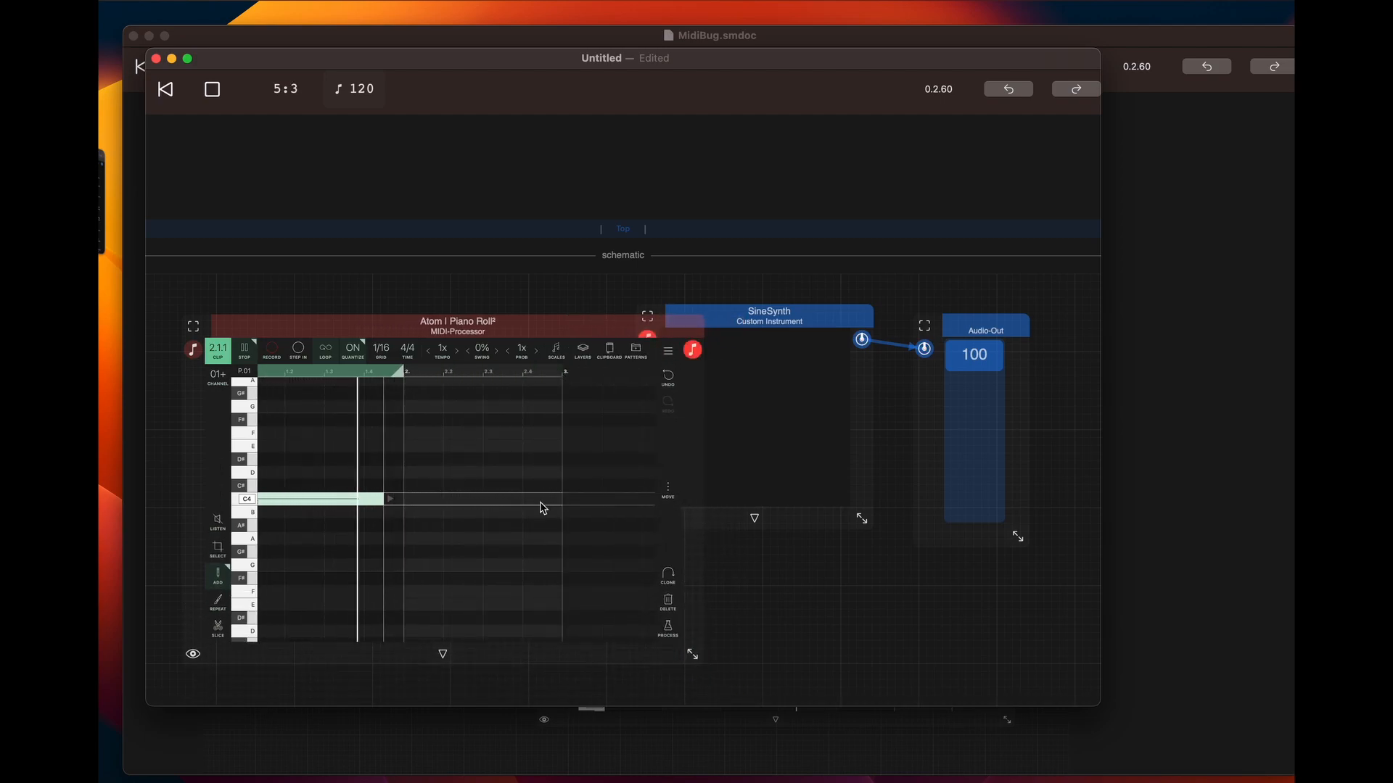
Shrink the Atom Piano Roll module, shift it upward, and move SineSynth closer to it
{"action": "left_click_drag", "start_coordinate": [687, 660], "coordinate": [481, 638]}
{"action": "left_click_drag", "start_coordinate": [433, 340], "coordinate": [432, 311]}
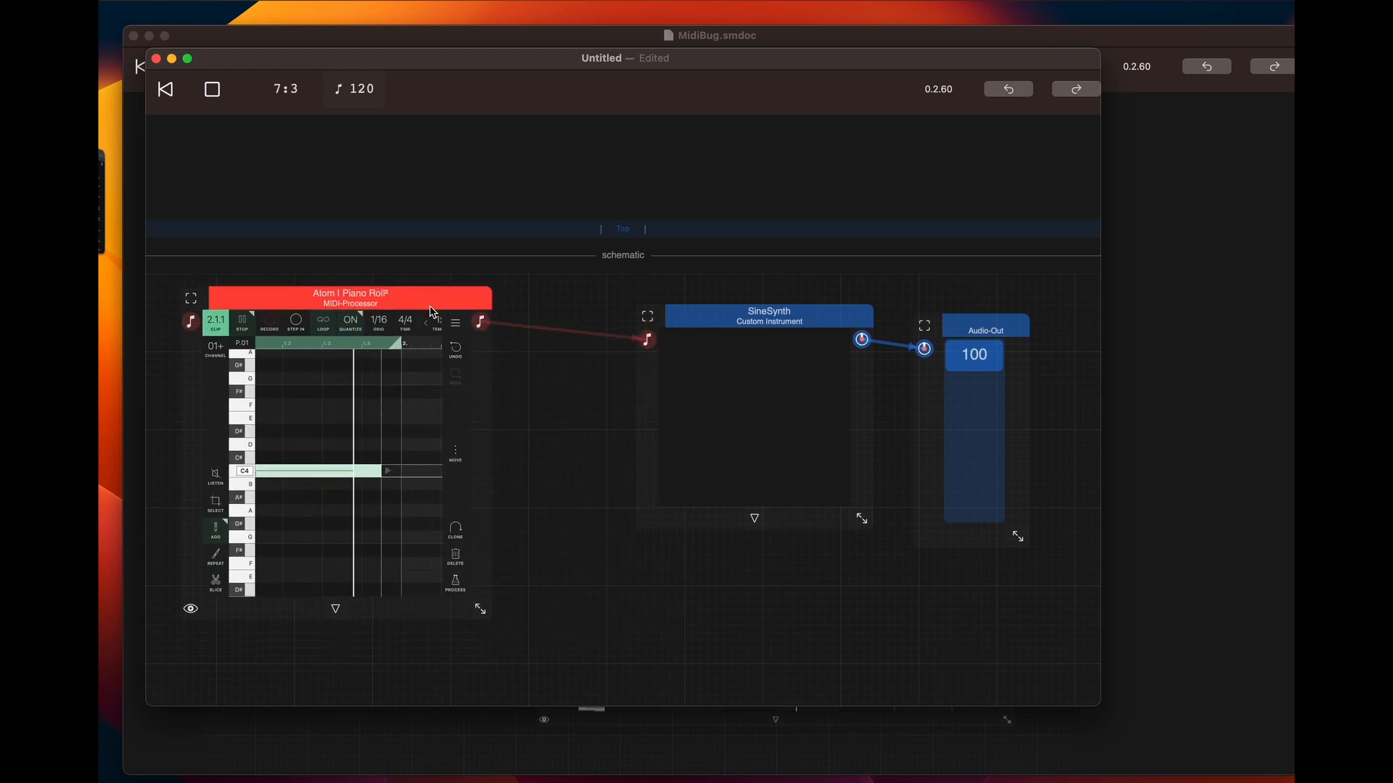
{"action": "left_click_drag", "start_coordinate": [726, 331], "coordinate": [660, 316]}
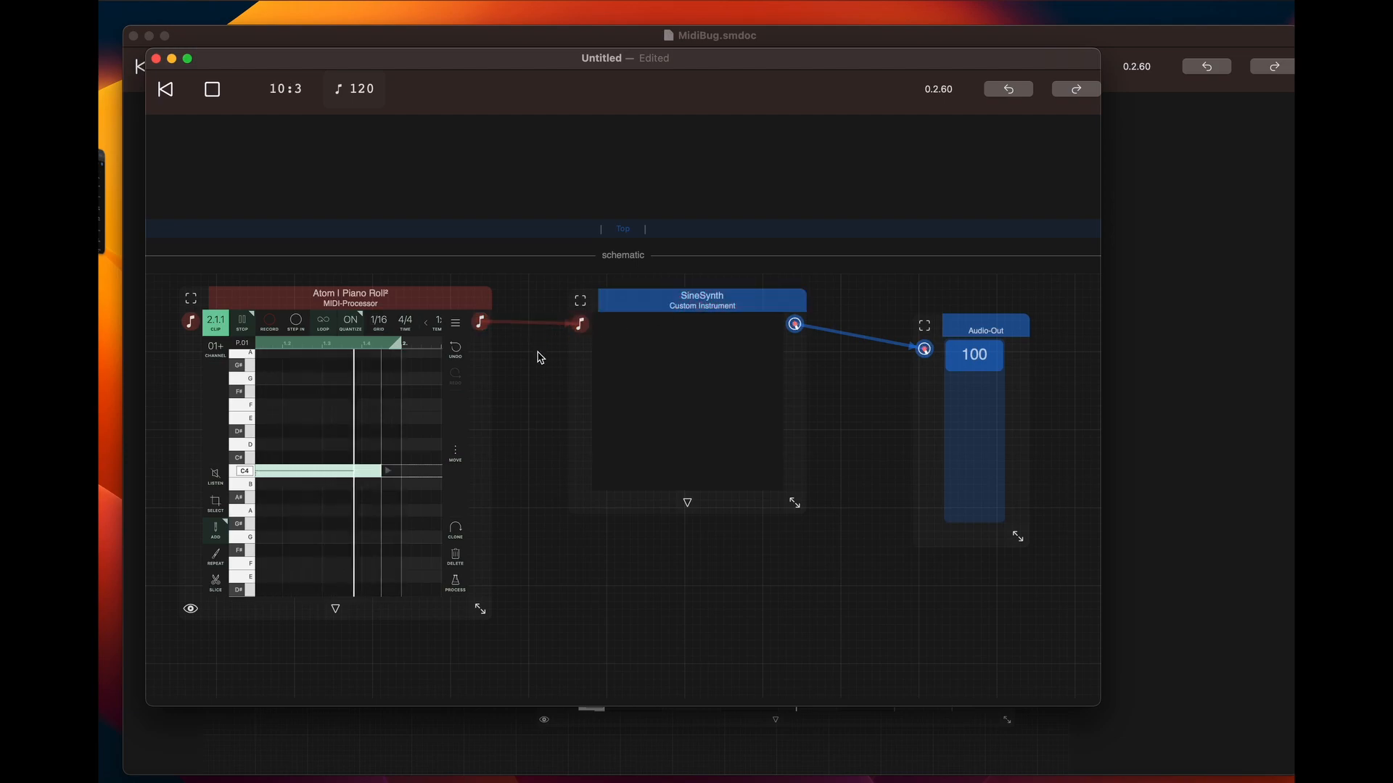
Add an Animoog Z AUv3 instrument to the schematic below SineSynth
{"action": "left_click", "coordinate": [635, 570]}
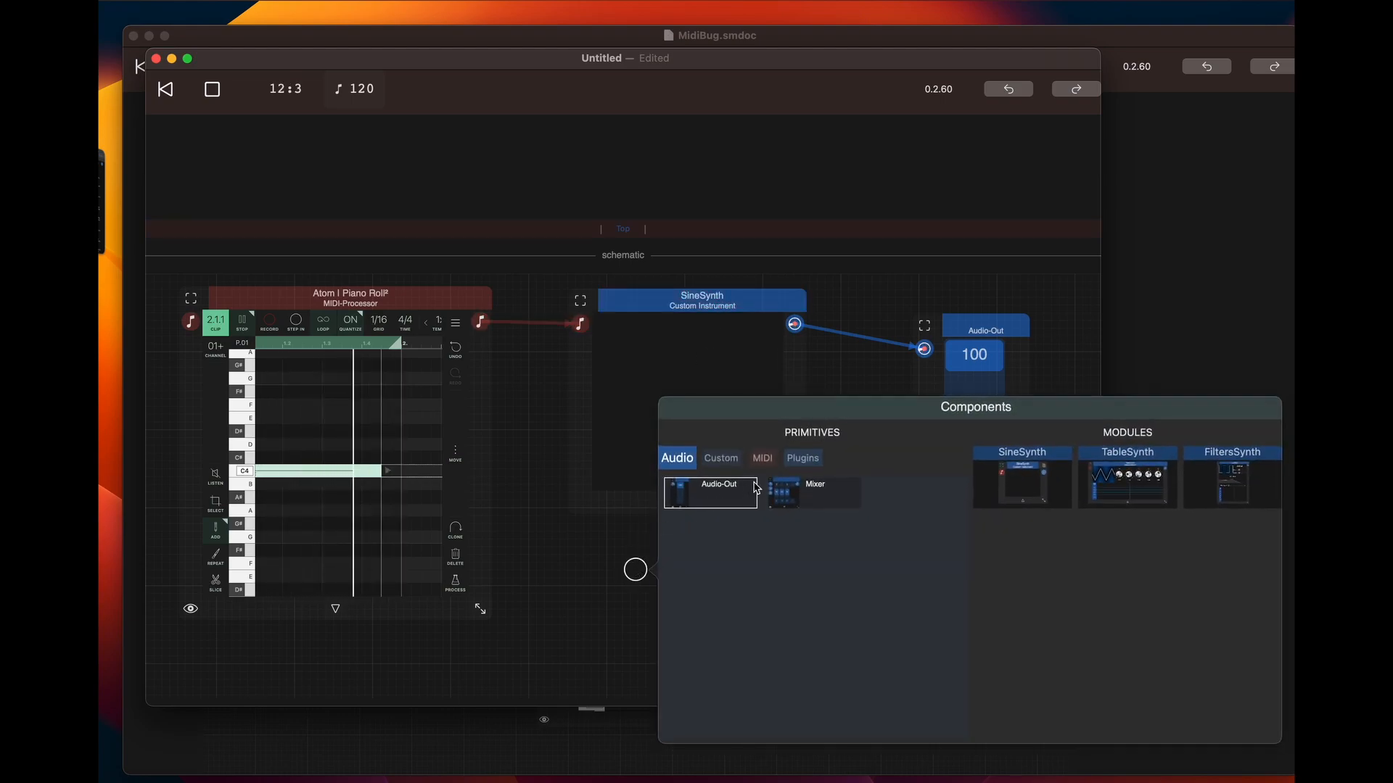
{"action": "left_click", "coordinate": [809, 460]}
{"action": "left_click", "coordinate": [854, 496]}
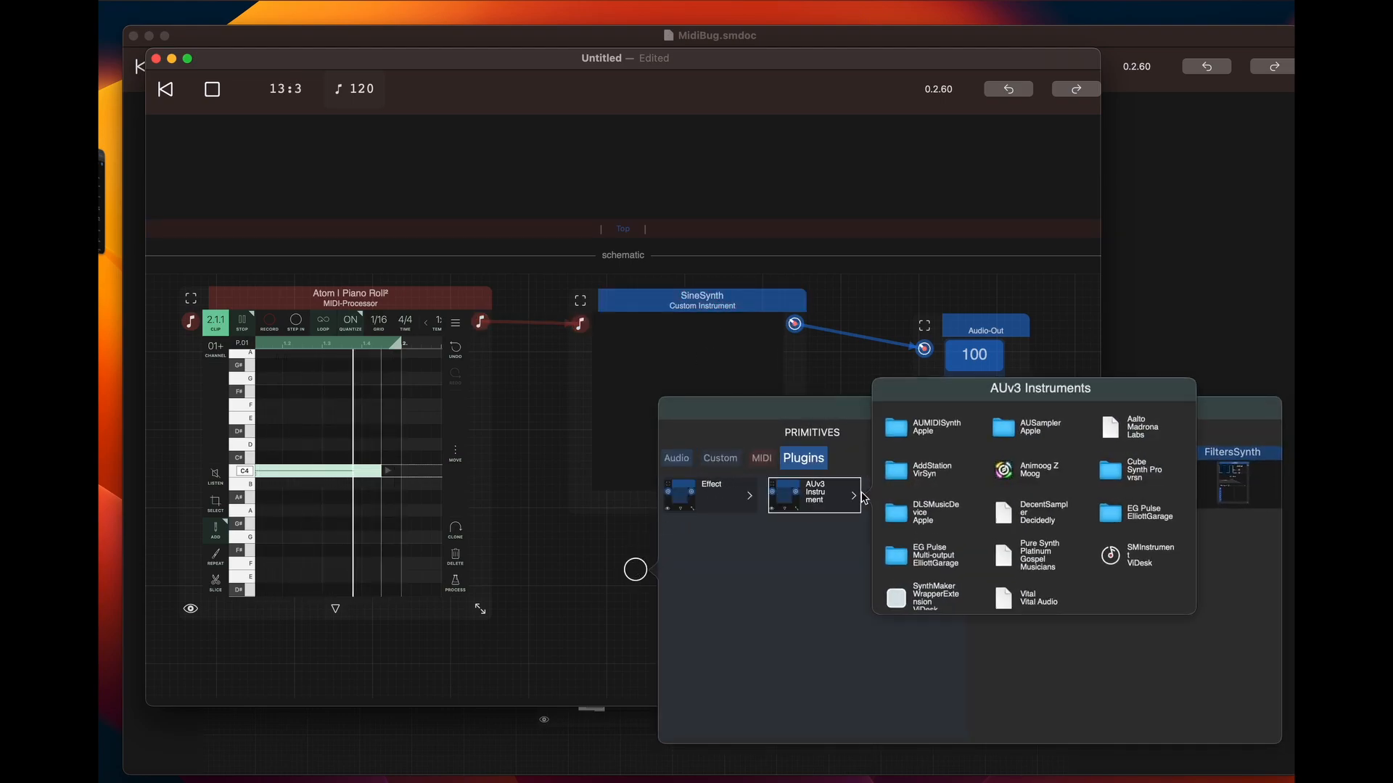
{"action": "left_click", "coordinate": [1023, 472]}
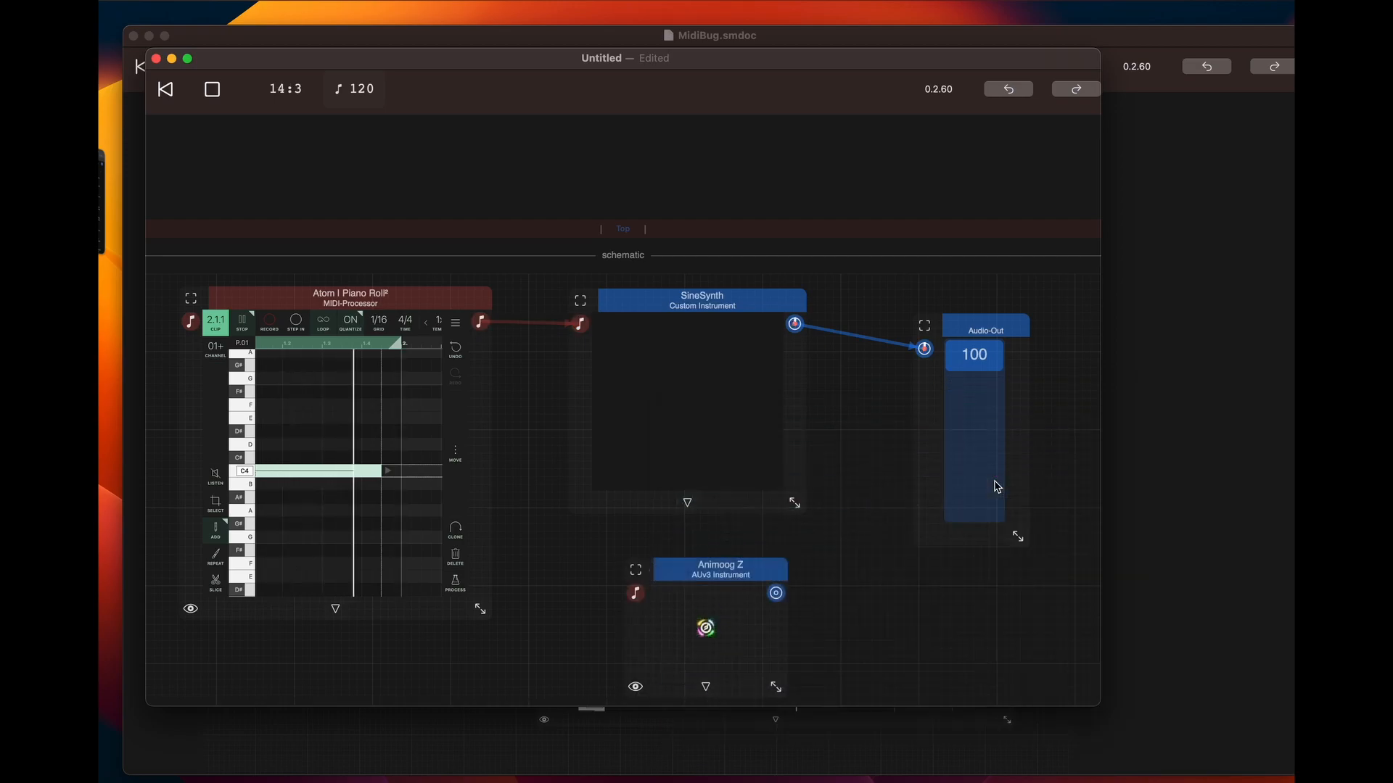
Stop playback and reroute the patch so Atom Piano Roll feeds Animoog Z and Animoog Z feeds Audio-Out instead of SineSynth
{"action": "left_click", "coordinate": [220, 99]}
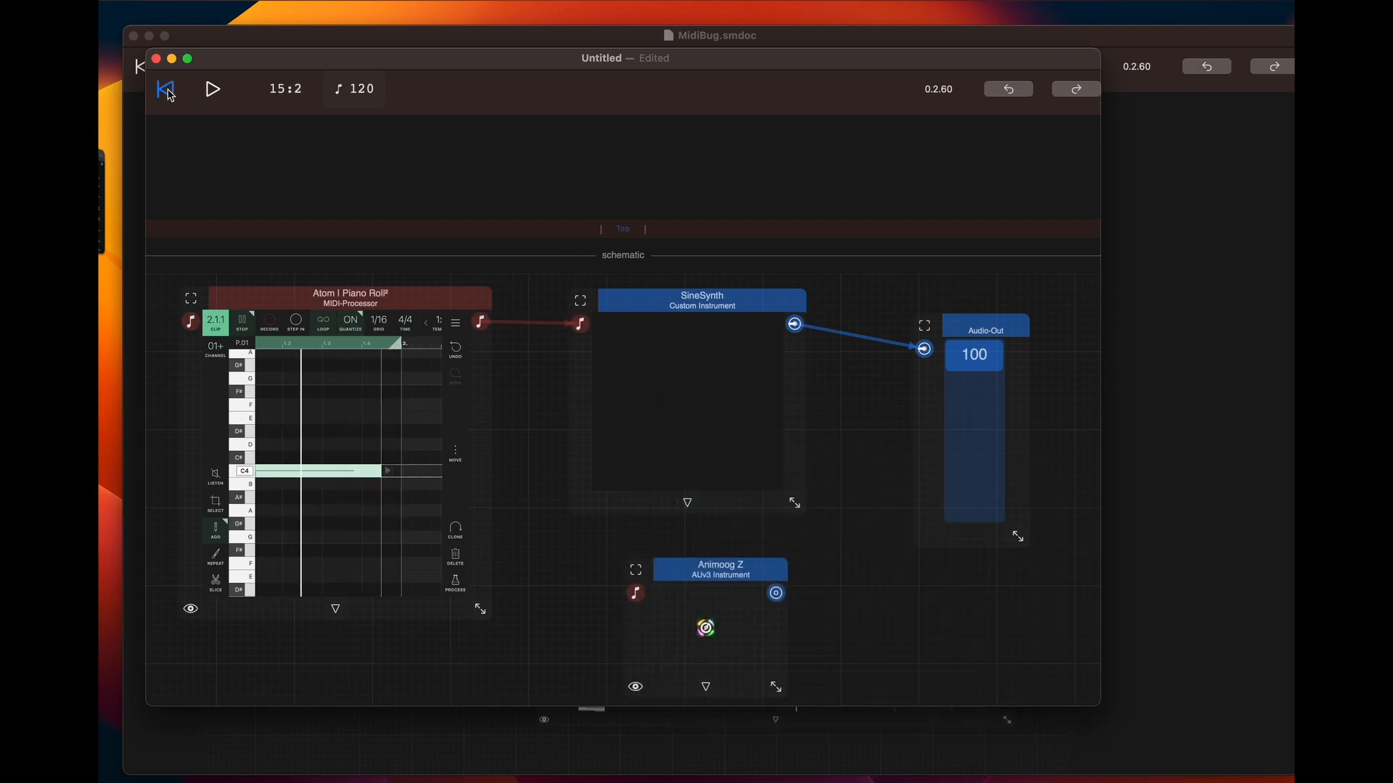
{"action": "left_click", "coordinate": [925, 351]}
{"action": "left_click_drag", "start_coordinate": [777, 595], "coordinate": [927, 351]}
{"action": "left_click_drag", "start_coordinate": [581, 324], "coordinate": [635, 595]}
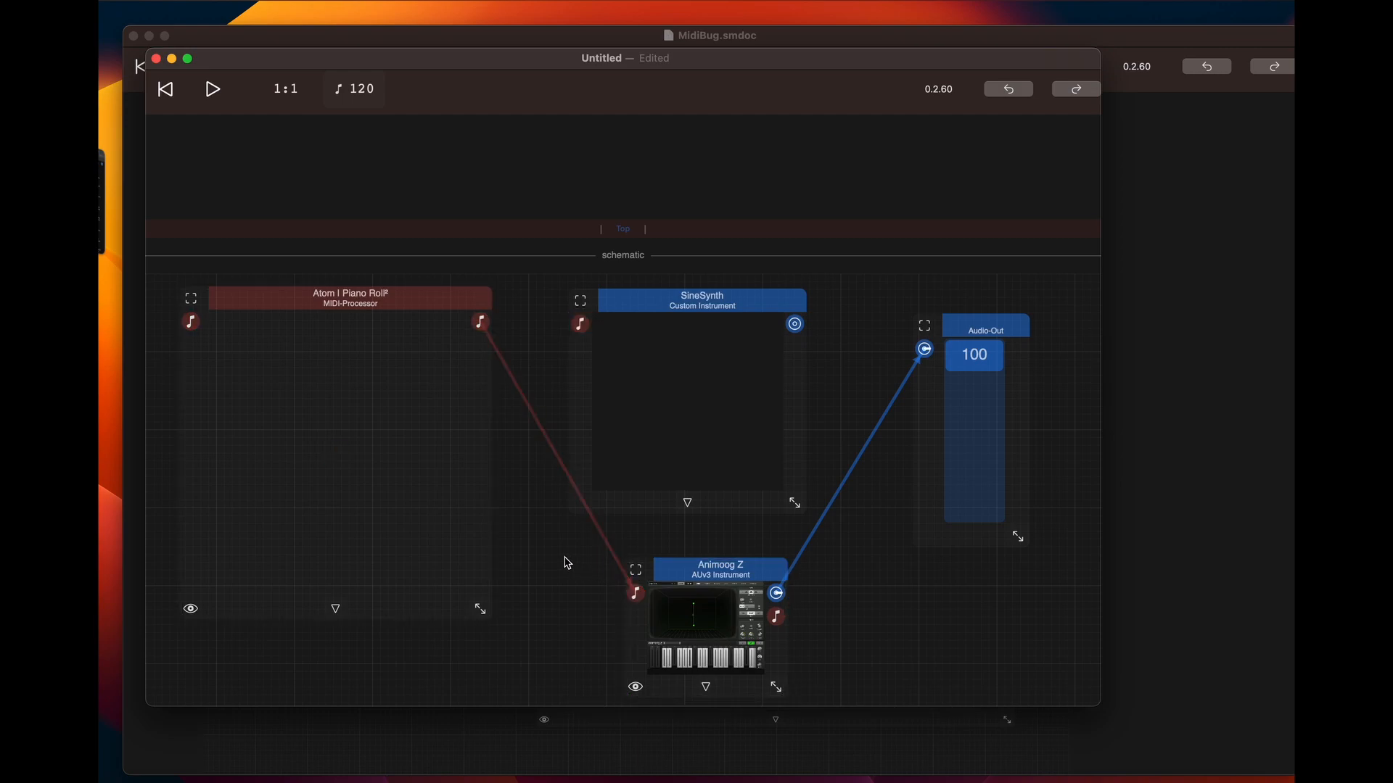
Move SineSynth out of the way and place Animoog Z in line between the Atom Piano Roll and Audio-Out
{"action": "left_click_drag", "start_coordinate": [732, 298], "coordinate": [894, 289]}
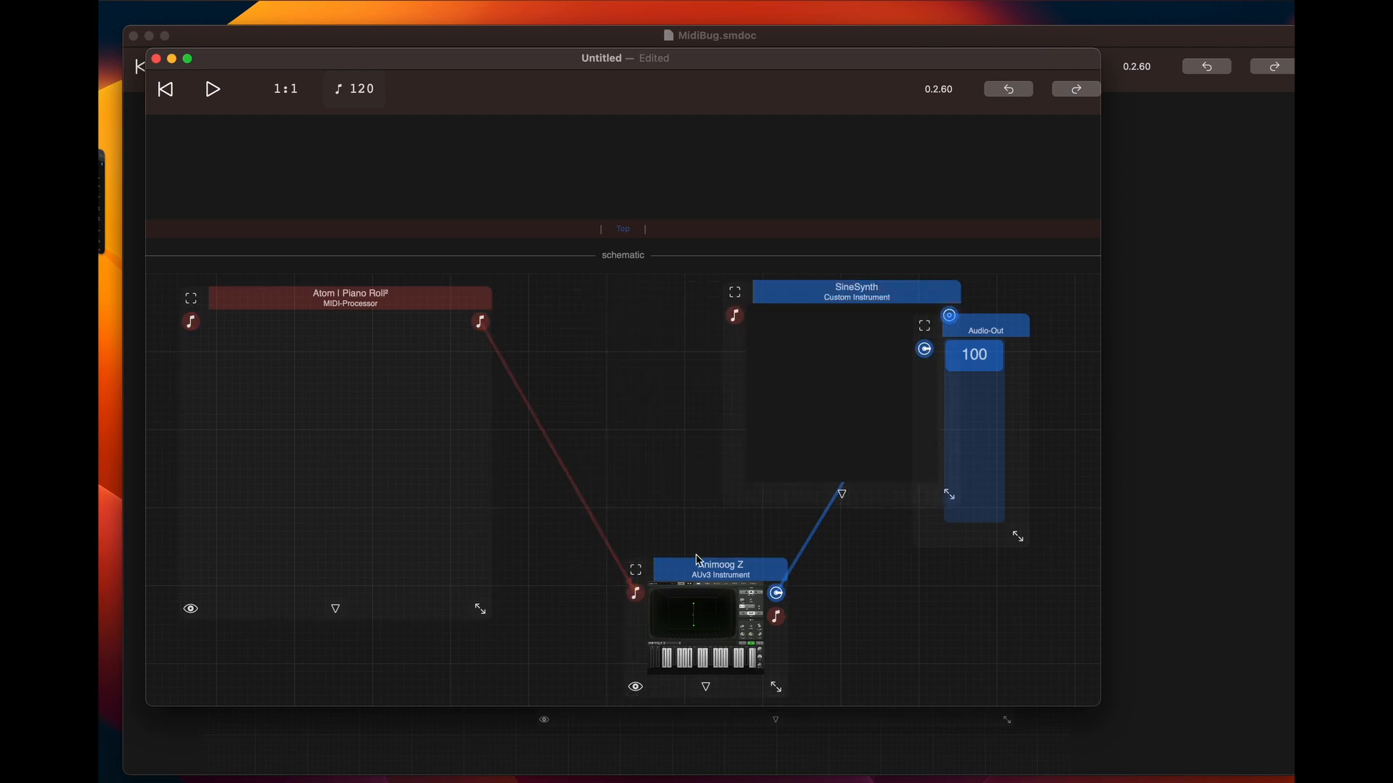
{"action": "mouse_move", "coordinate": [632, 595]}
{"action": "left_mouse_down"}
{"action": "mouse_move", "coordinate": [581, 582]}
{"action": "mouse_move", "coordinate": [634, 593]}
{"action": "left_mouse_up"}
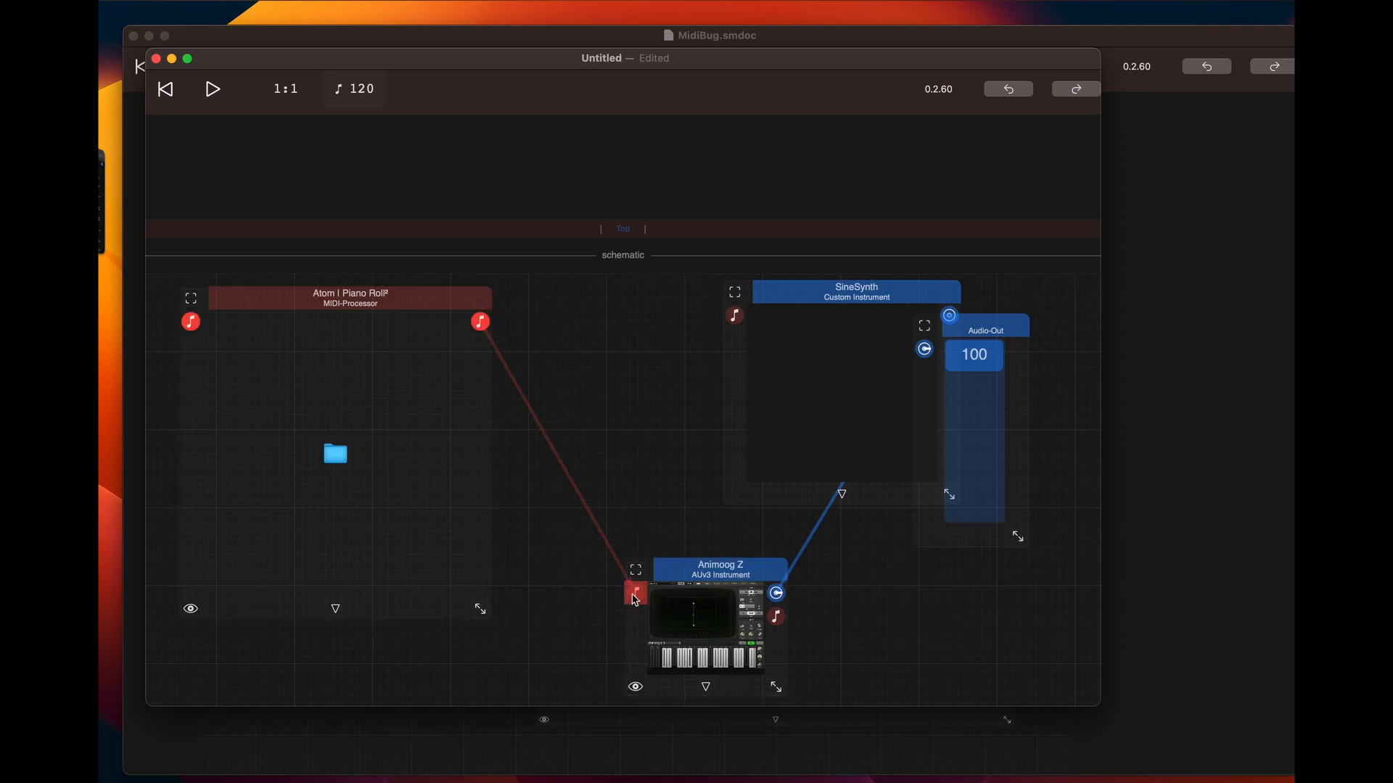
{"action": "left_click_drag", "start_coordinate": [875, 290], "coordinate": [956, 528]}
{"action": "left_click", "coordinate": [721, 566]}
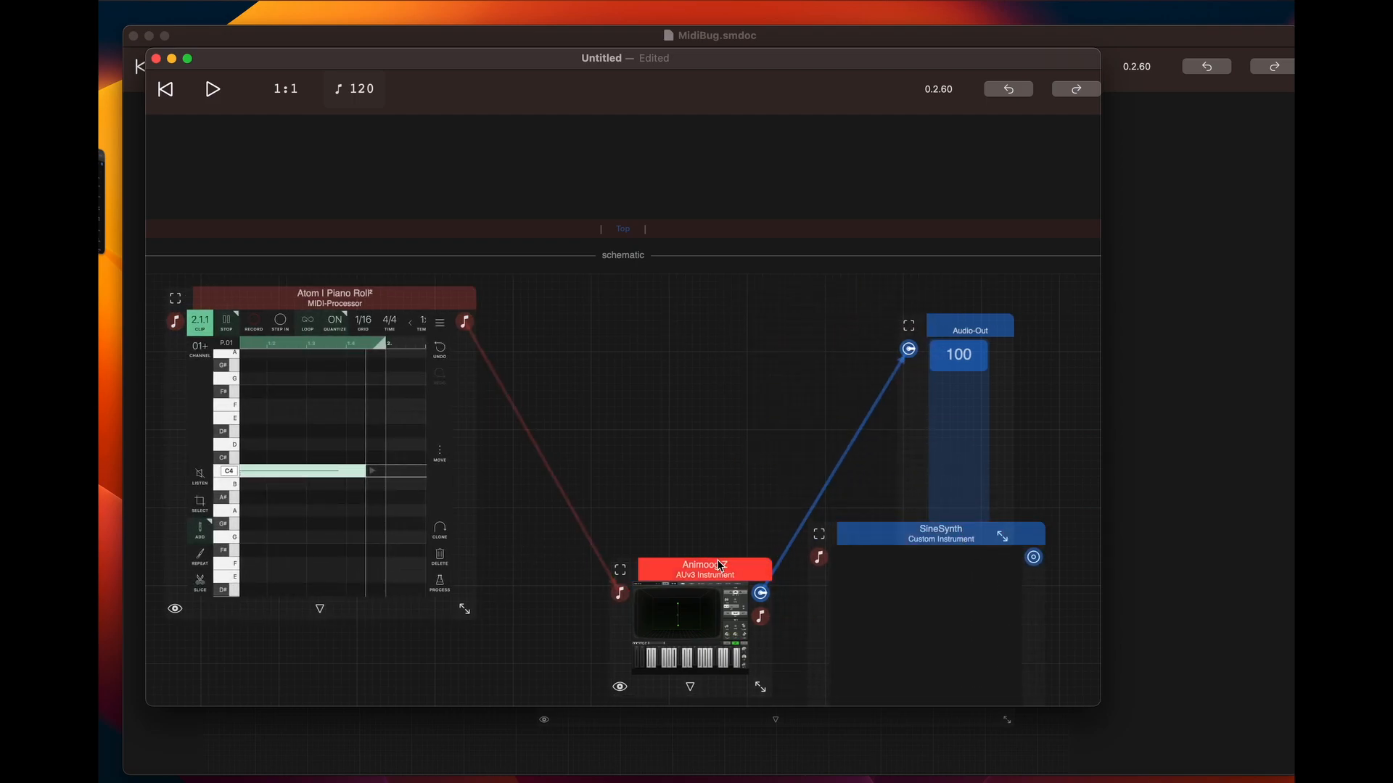
{"action": "left_click_drag", "start_coordinate": [720, 566], "coordinate": [687, 300]}
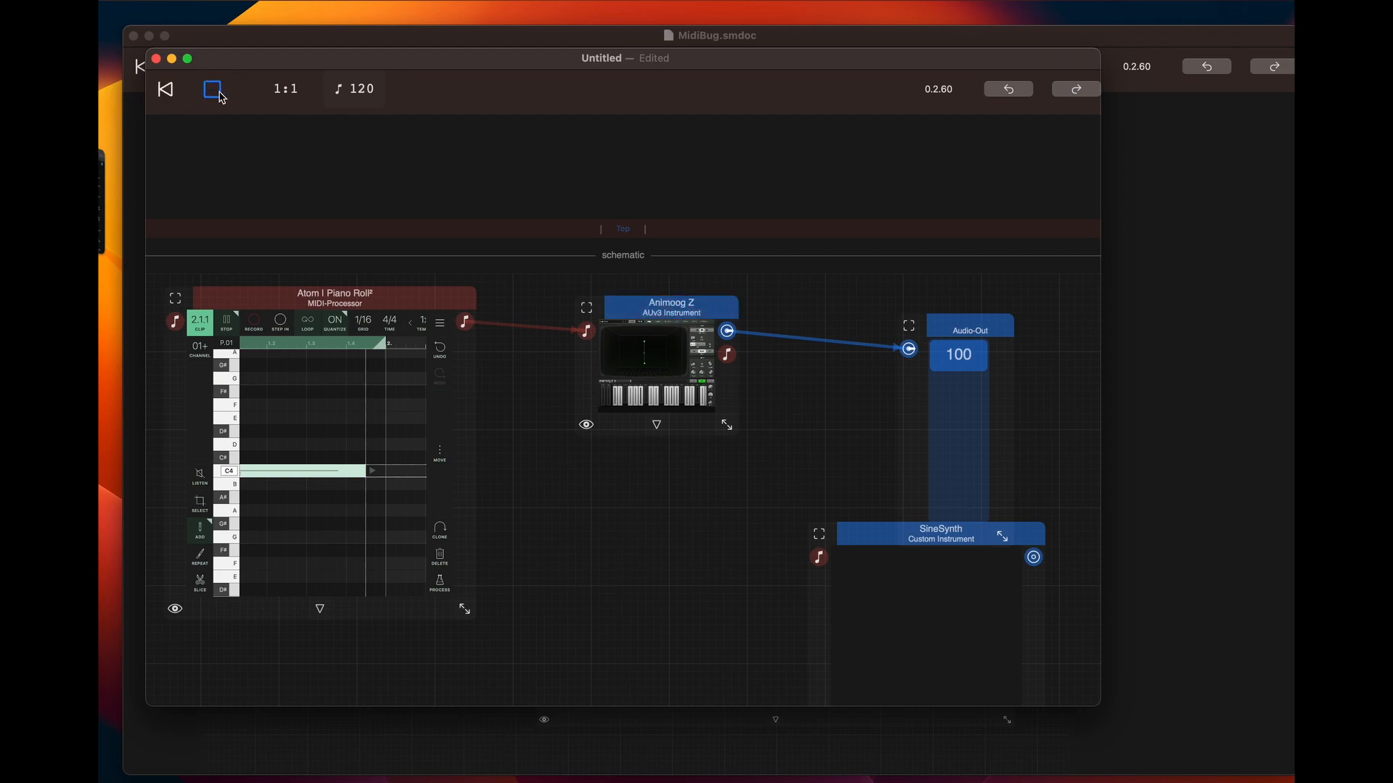
Delete the disconnected SineSynth module while the patch plays and stop playback
{"action": "left_click_drag", "start_coordinate": [881, 537], "coordinate": [602, 481]}
{"action": "scroll", "coordinate": [842, 554], "scroll_direction": "down", "scroll_amount": 3}
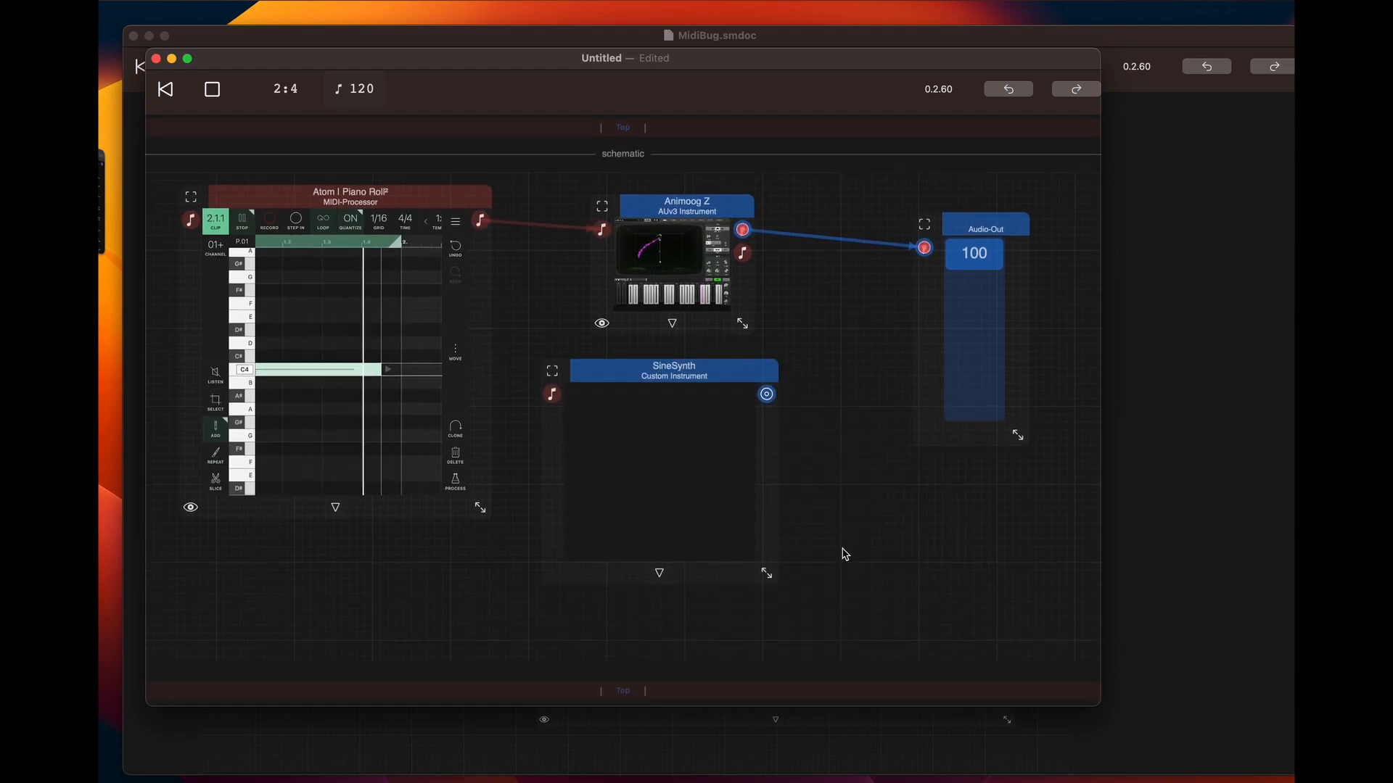
{"action": "left_click", "coordinate": [716, 370]}
{"action": "left_click", "coordinate": [775, 593]}
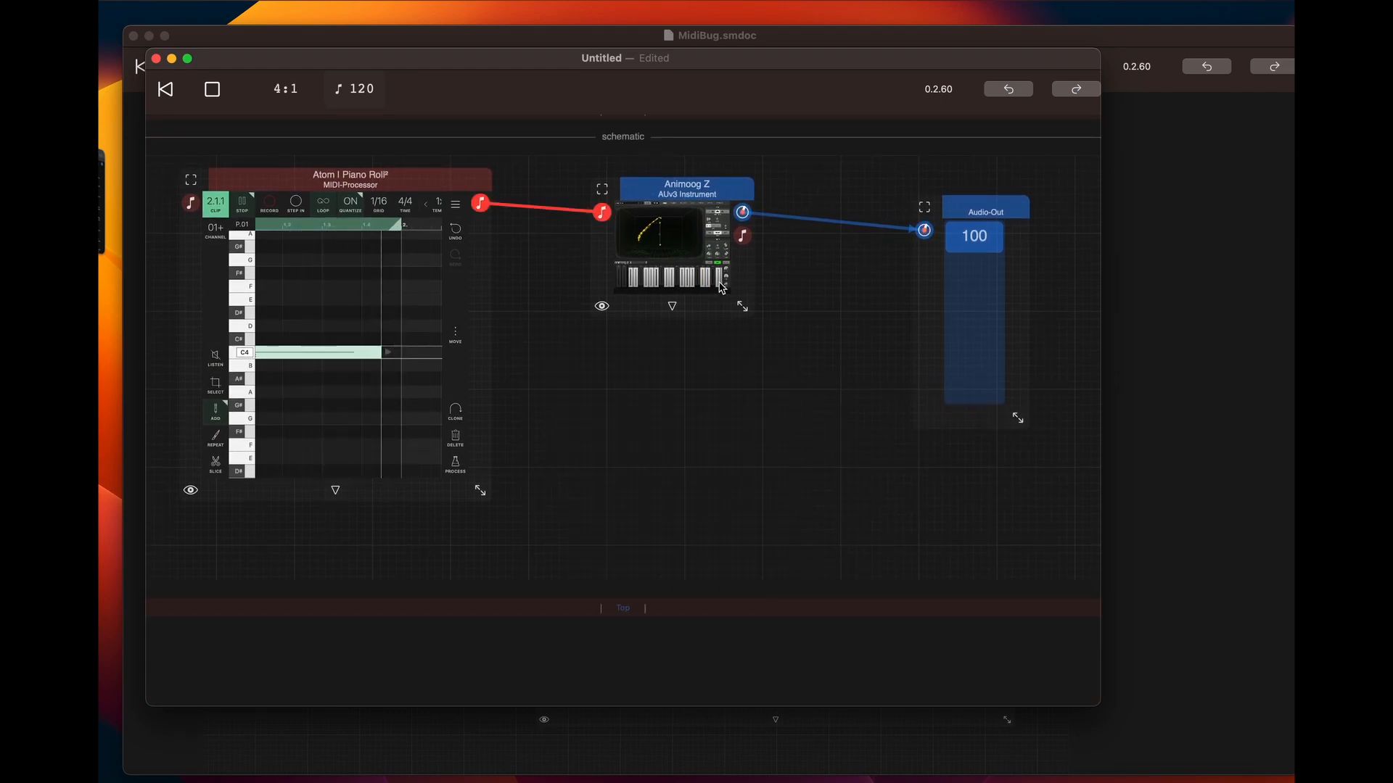
{"action": "left_click", "coordinate": [210, 87]}
Add a DecentSampler AUv3 instrument below Animoog Z
{"action": "double_click", "coordinate": [631, 389]}
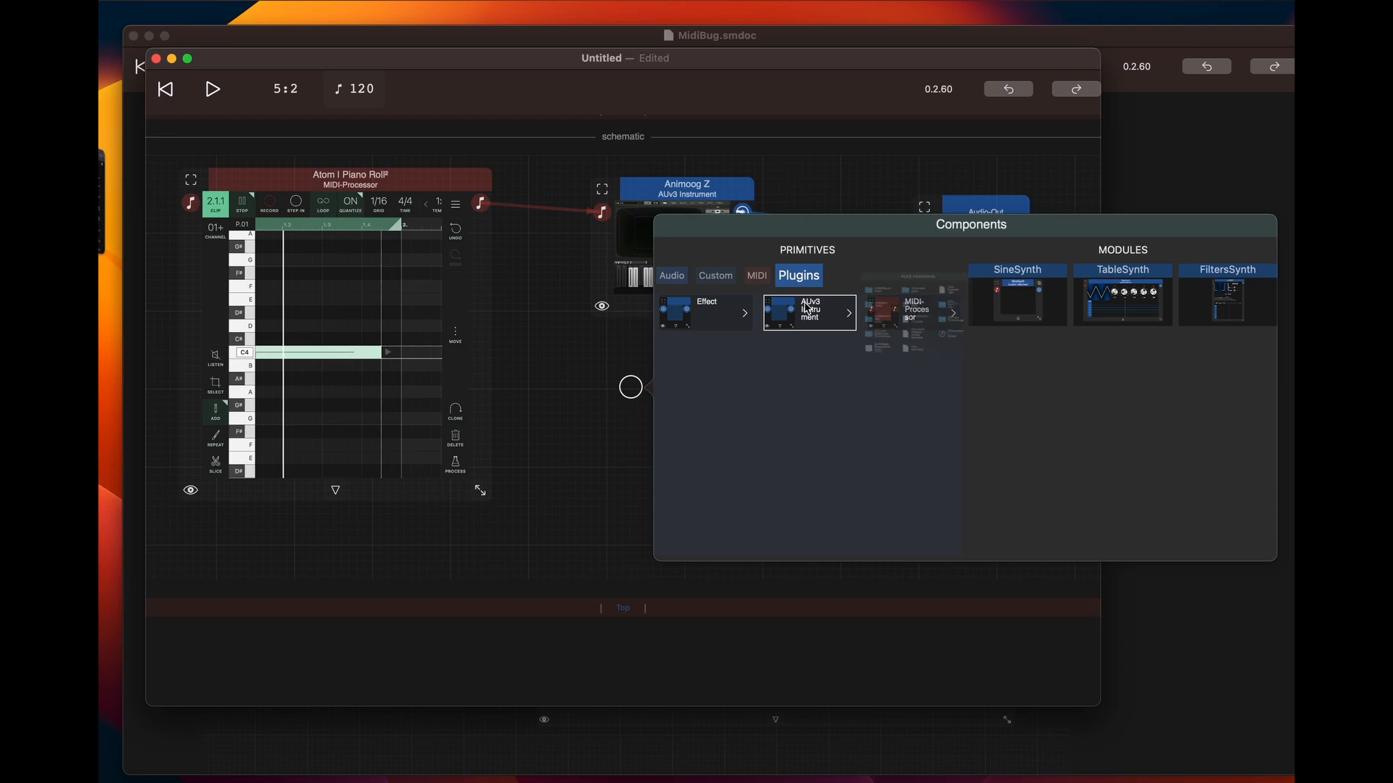
{"action": "left_click", "coordinate": [840, 325]}
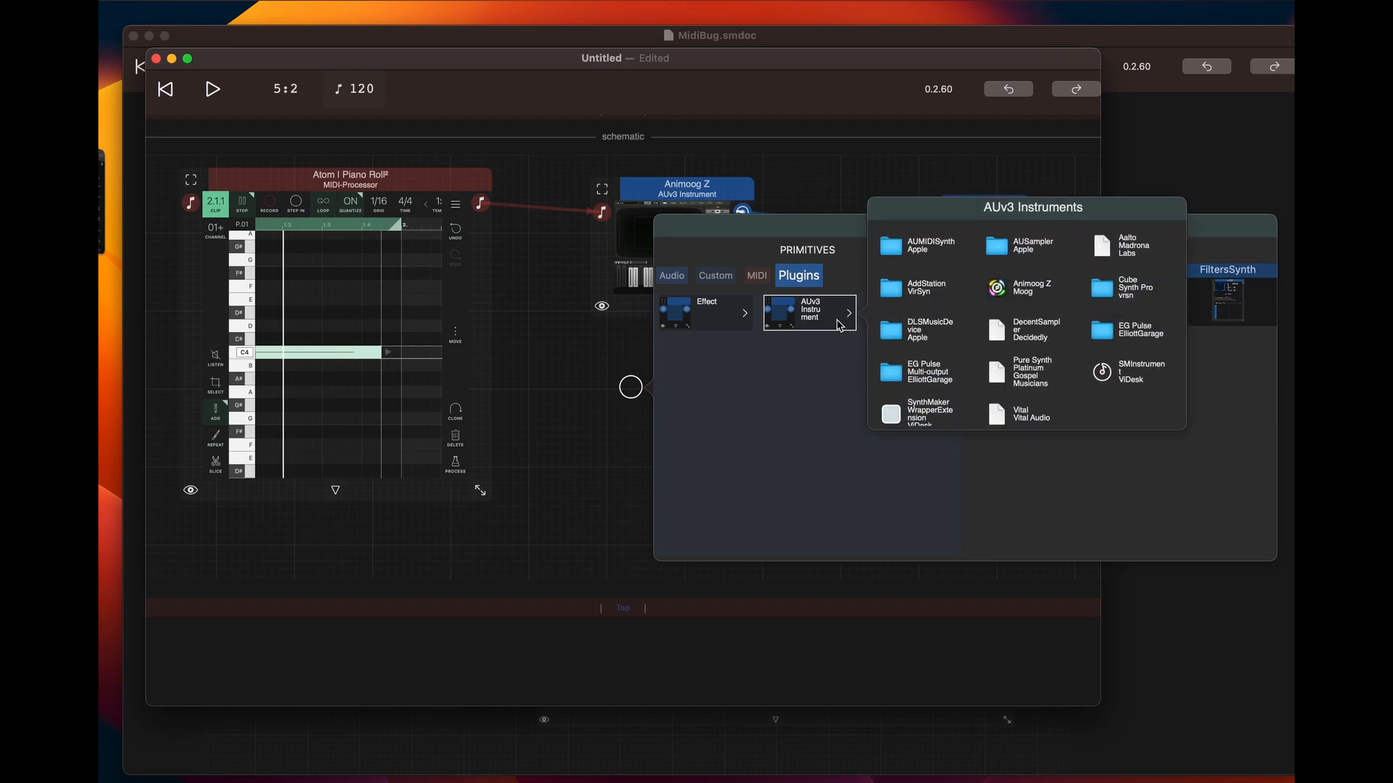
{"action": "left_click", "coordinate": [1006, 337]}
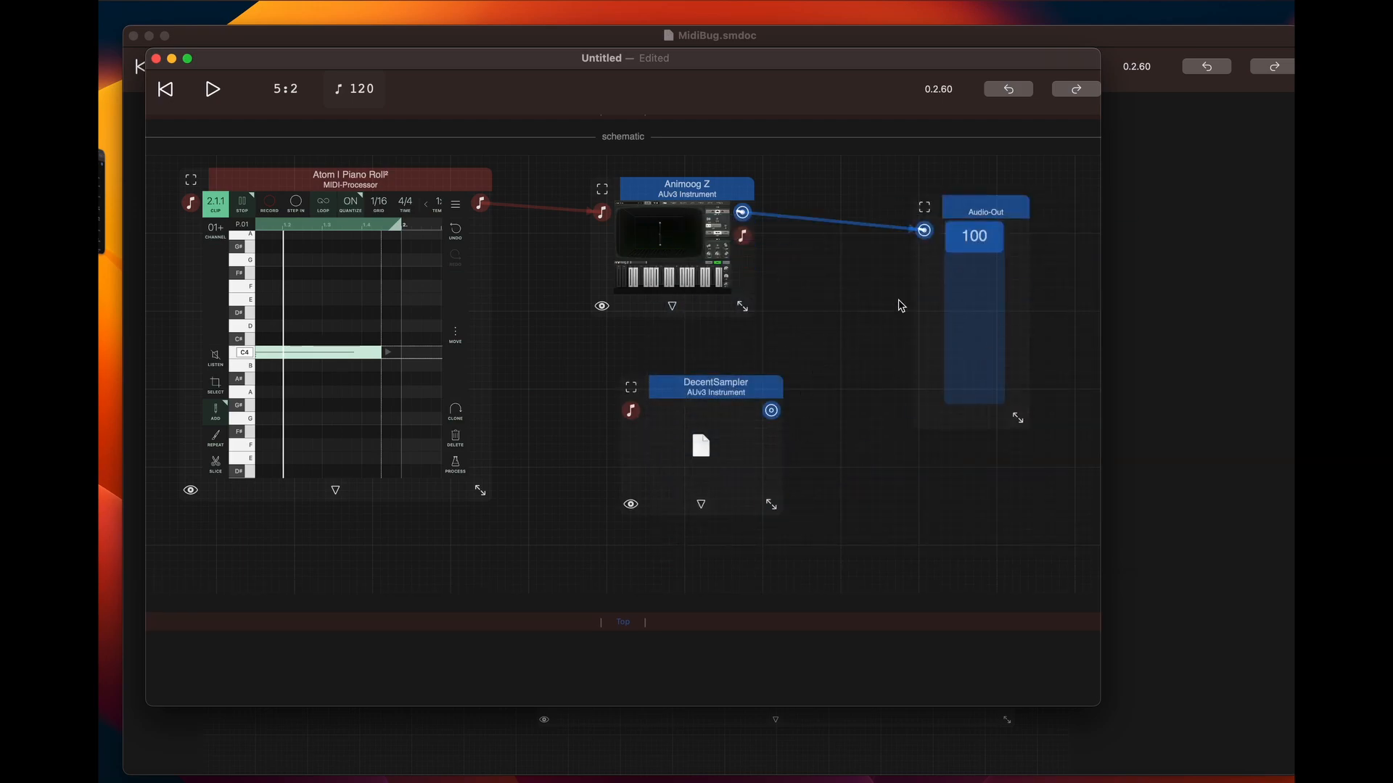
Move Audio-Out farther from the instruments and add a Mixer in the gap between them
{"action": "left_click_drag", "start_coordinate": [982, 215], "coordinate": [1054, 216]}
{"action": "double_click", "coordinate": [854, 265]}
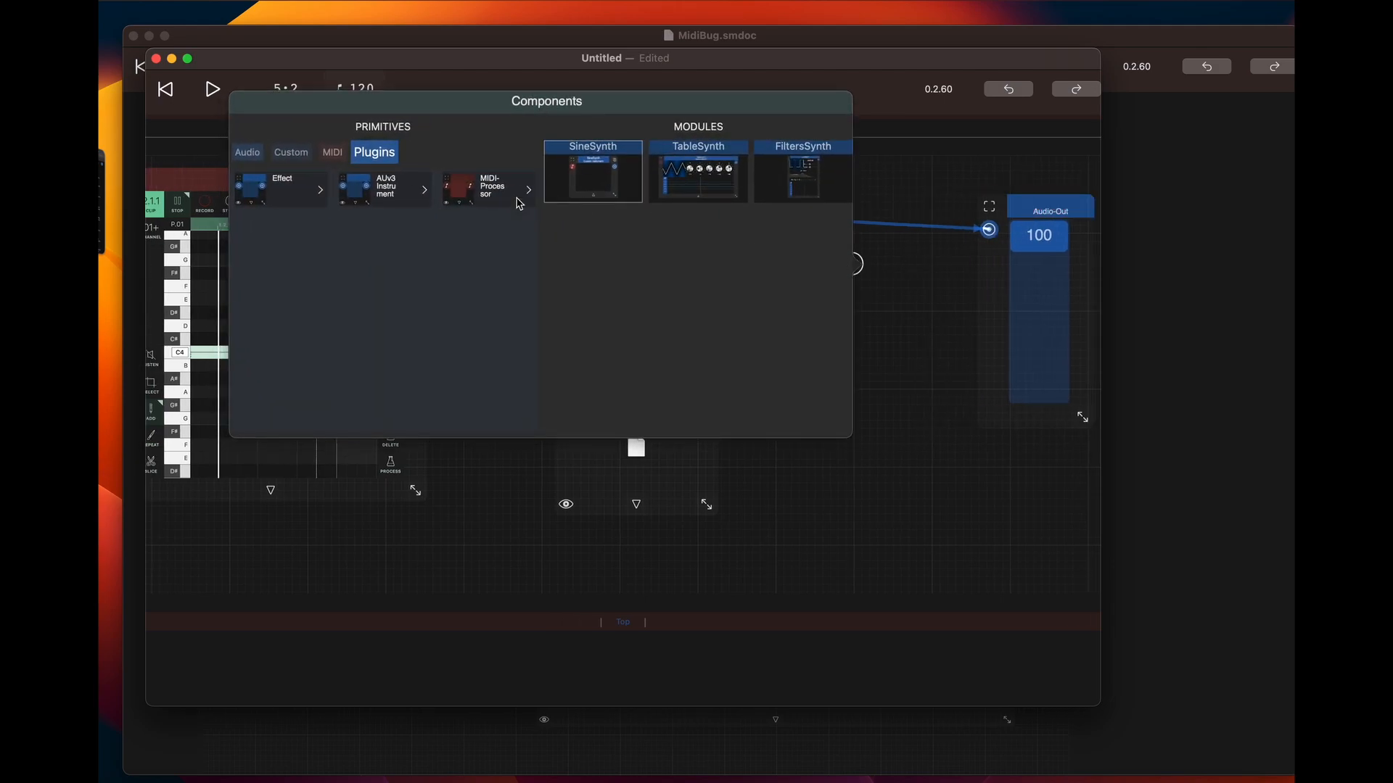
{"action": "left_click", "coordinate": [254, 159]}
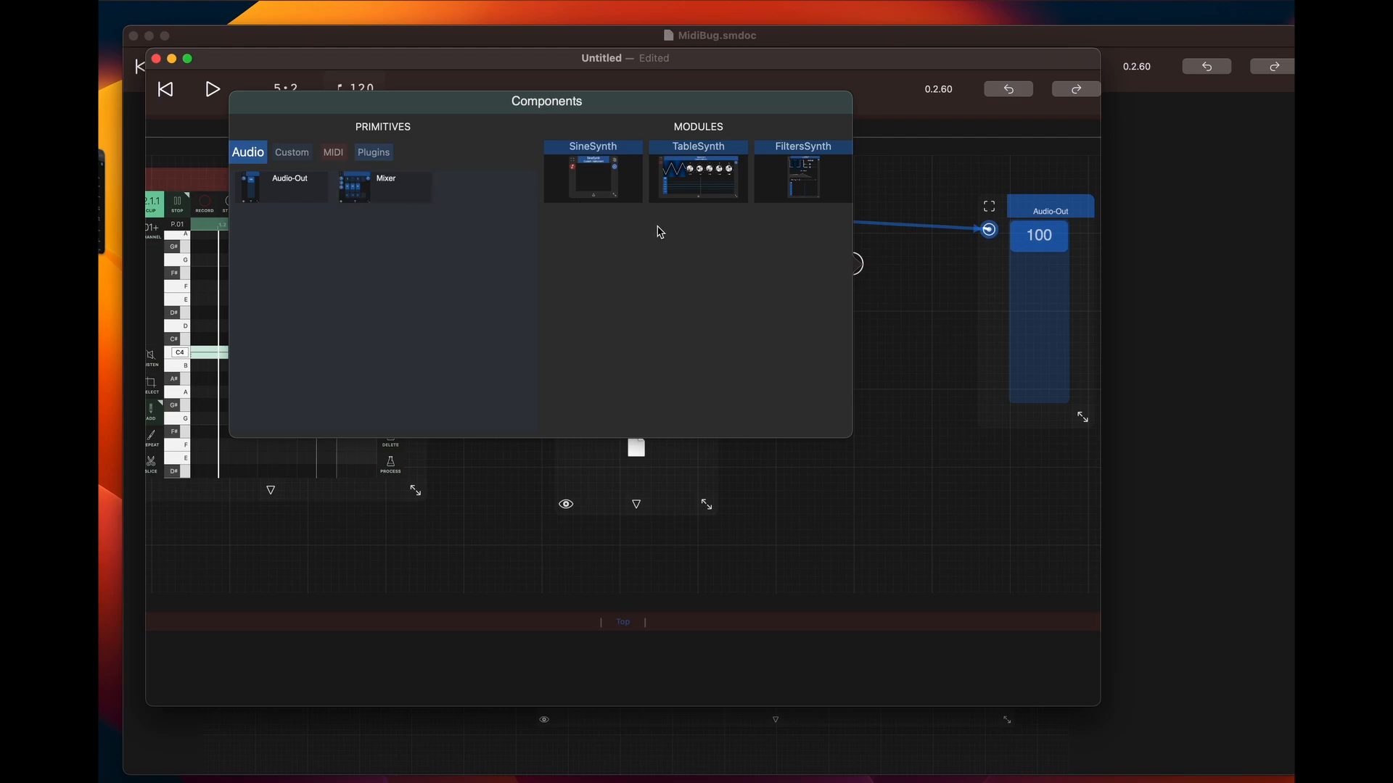
{"action": "left_click", "coordinate": [396, 192]}
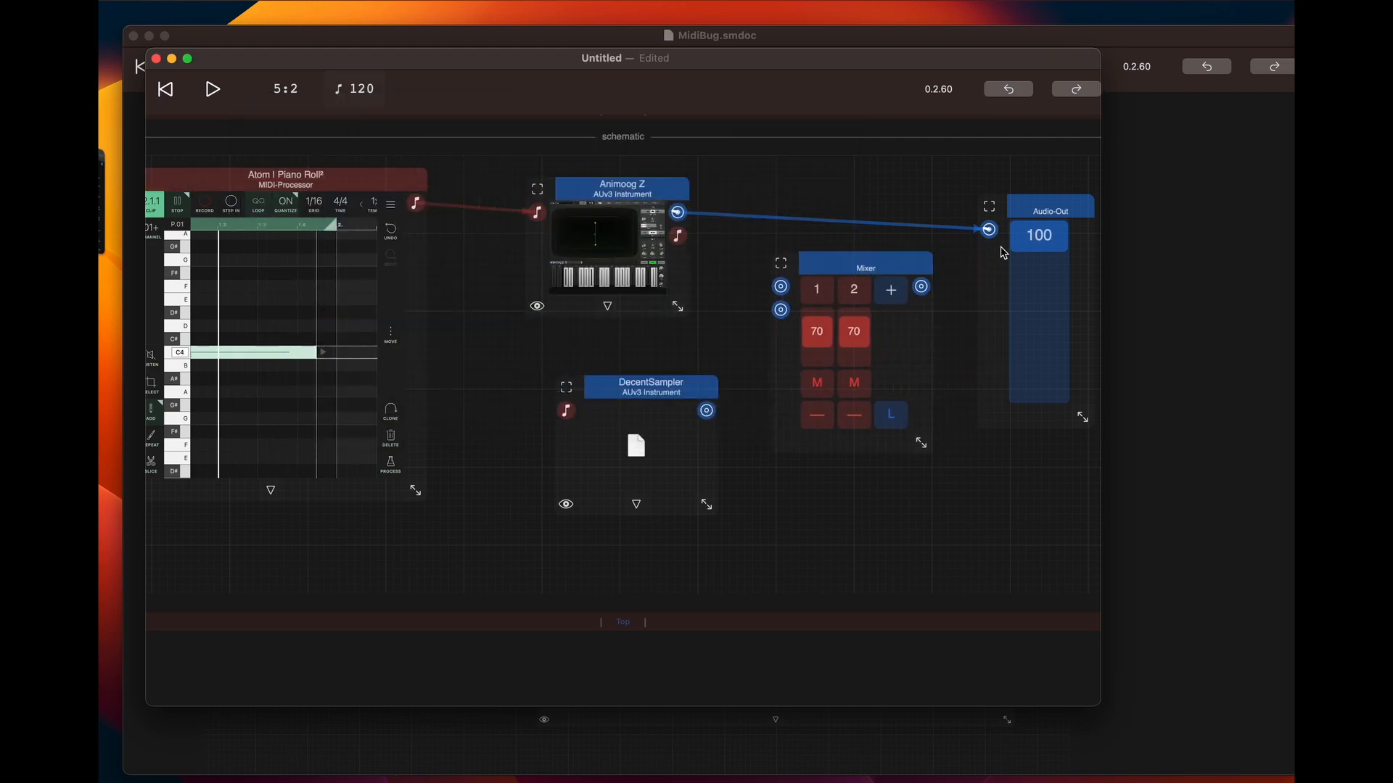
Route Animoog Z into the Mixer's first input, DecentSampler into its second input, and the Mixer output into Audio-Out
{"action": "left_click_drag", "start_coordinate": [984, 228], "coordinate": [780, 288]}
{"action": "left_click_drag", "start_coordinate": [707, 412], "coordinate": [782, 310]}
{"action": "left_click_drag", "start_coordinate": [921, 296], "coordinate": [985, 246]}
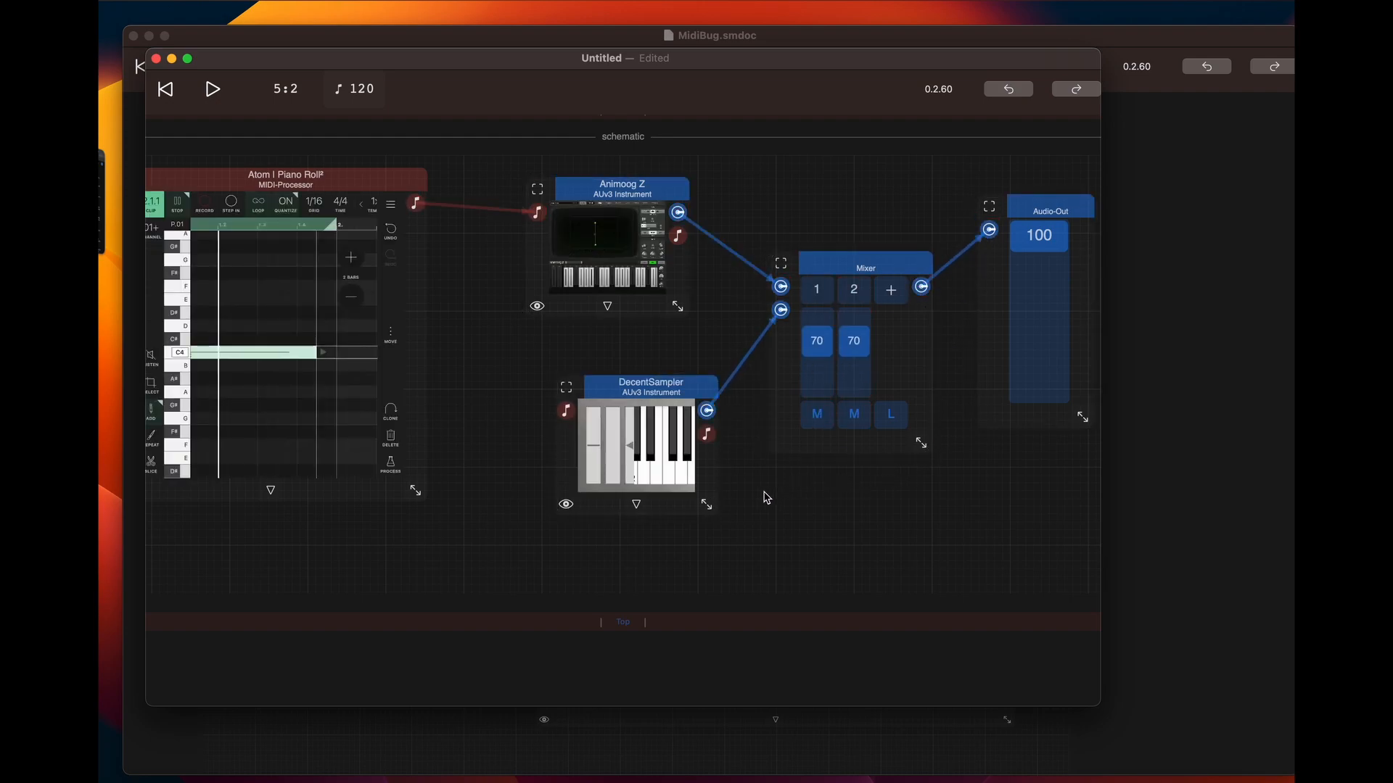
Enlarge the DecentSampler module and load the Claustrophobic Piano (M149) instrument from its own sample libraries
{"action": "left_click_drag", "start_coordinate": [664, 386], "coordinate": [595, 364]}
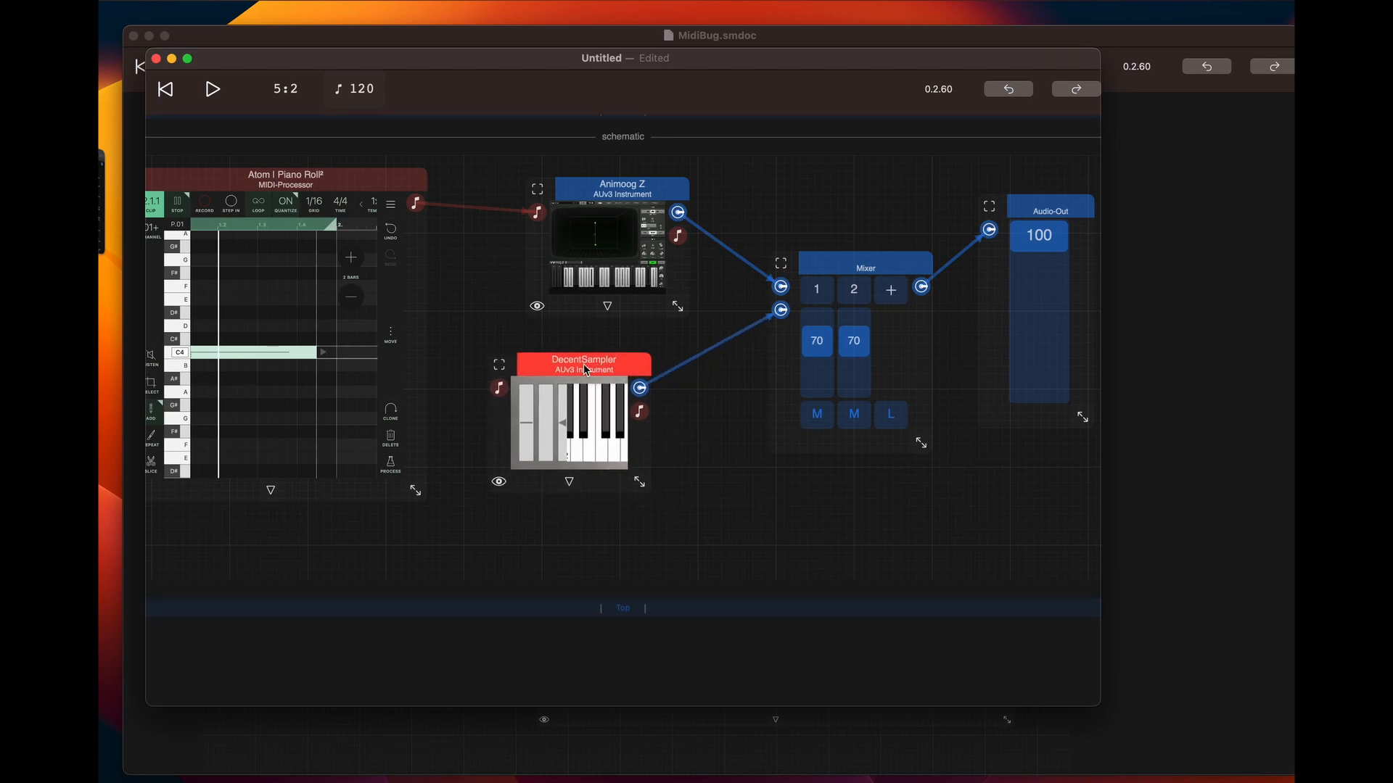
{"action": "left_click_drag", "start_coordinate": [639, 480], "coordinate": [989, 686]}
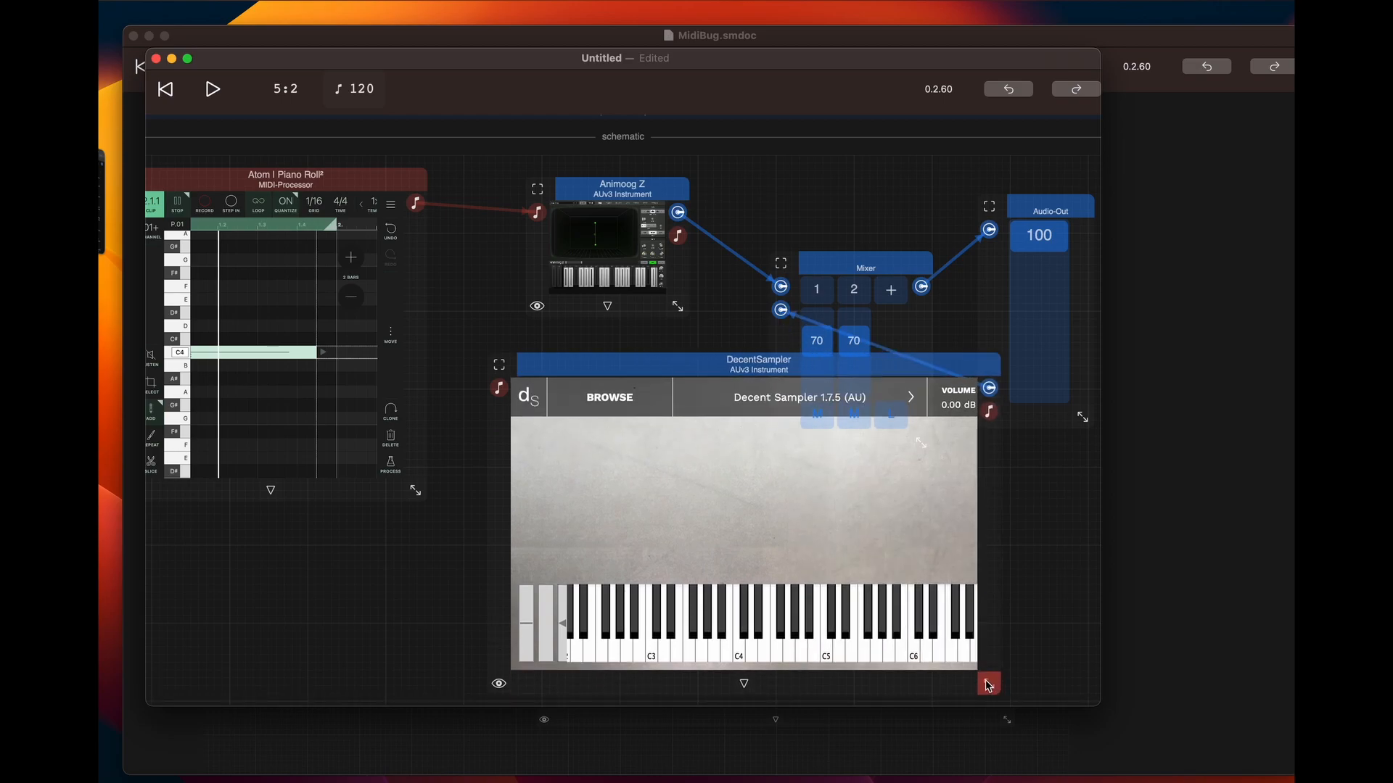
{"action": "left_click", "coordinate": [613, 401]}
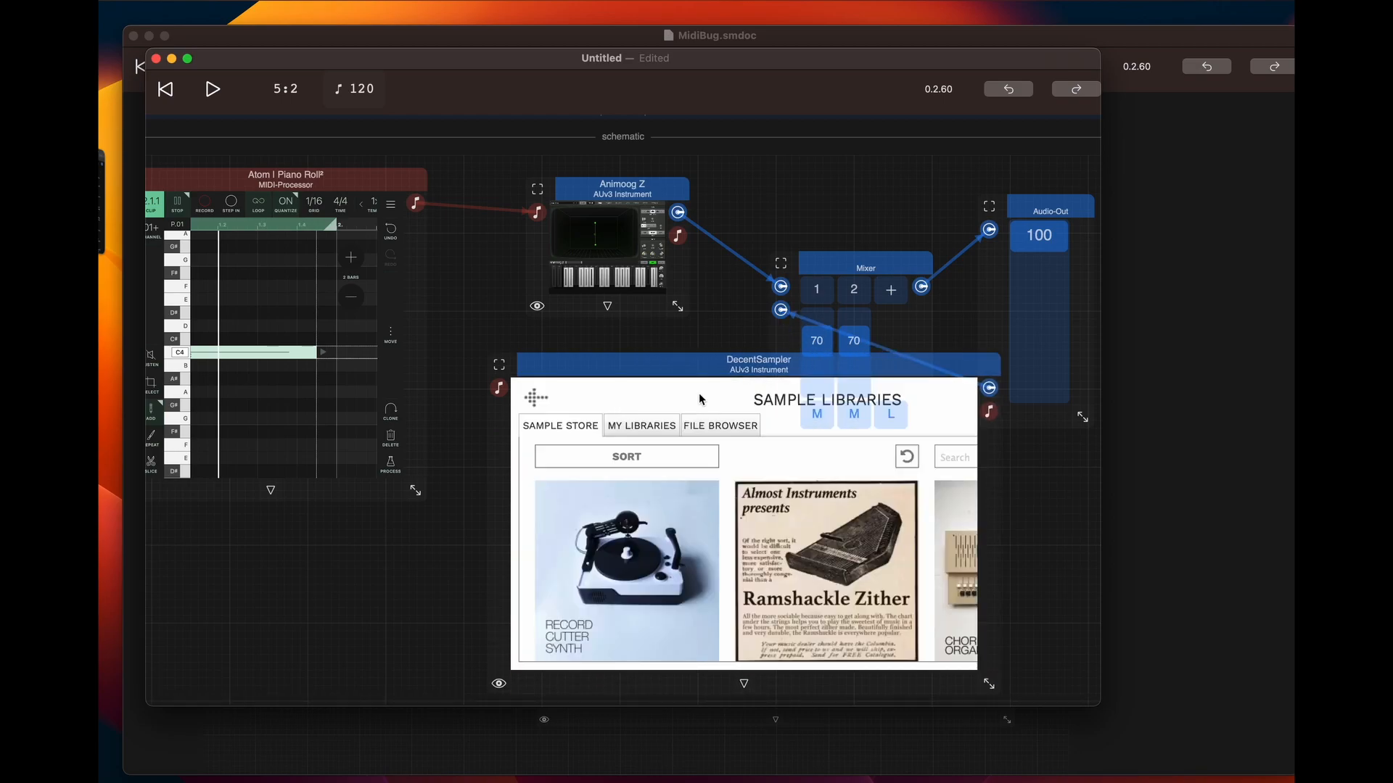
{"action": "left_click", "coordinate": [648, 427]}
{"action": "double_click", "coordinate": [613, 449]}
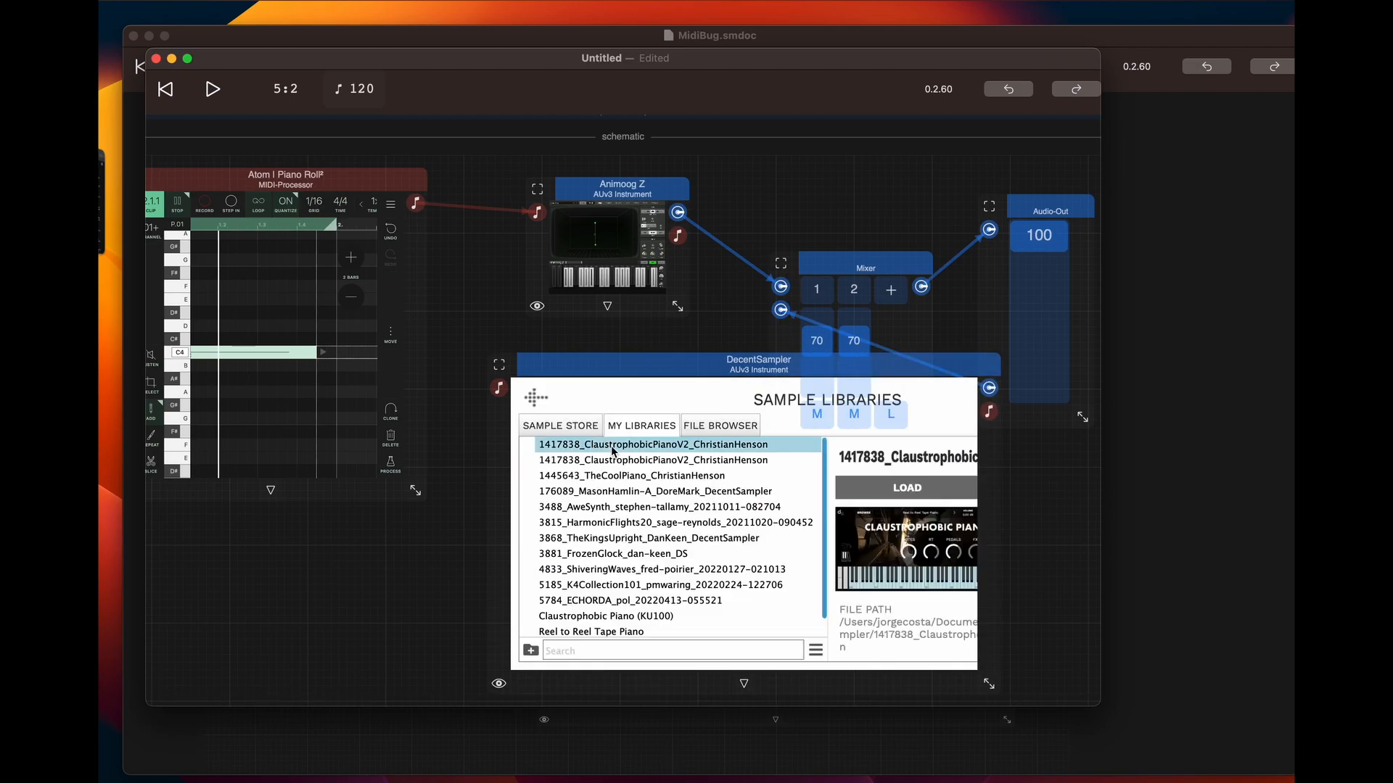
{"action": "left_click", "coordinate": [780, 461]}
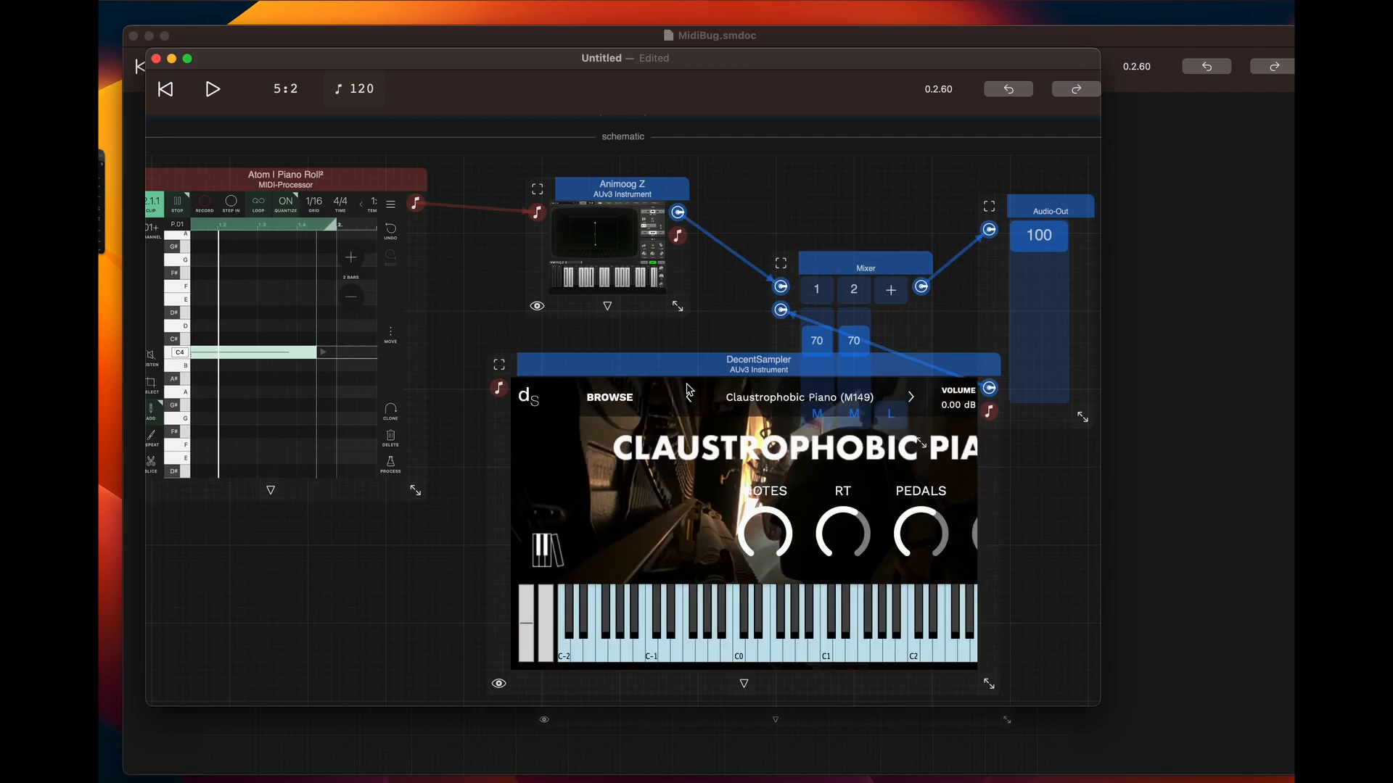
Sound a key on the DecentSampler keyboard and shrink the module to clear the Mixer
{"action": "left_click", "coordinate": [759, 640]}
{"action": "left_click_drag", "start_coordinate": [997, 689], "coordinate": [758, 519]}
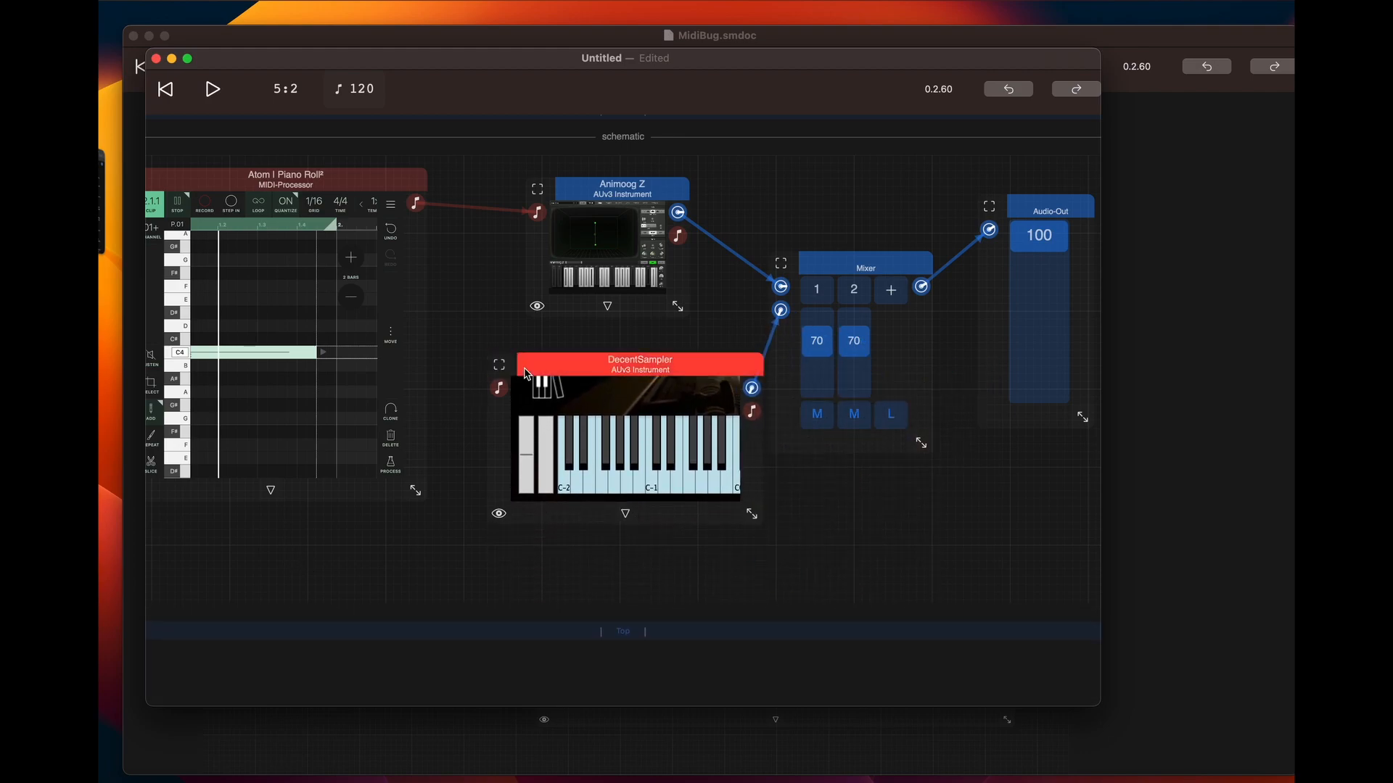
{"action": "double_click", "coordinate": [286, 570]}
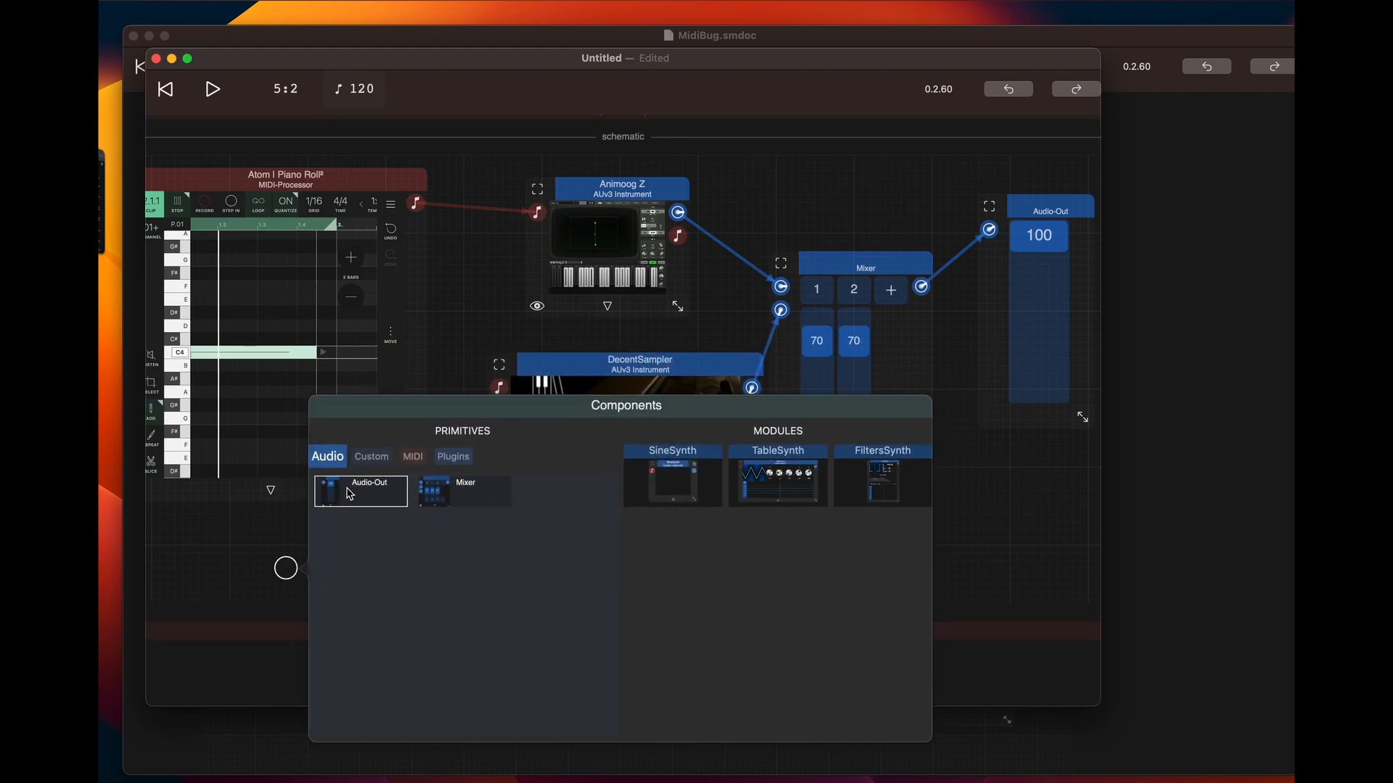
{"action": "left_click", "coordinate": [414, 458]}
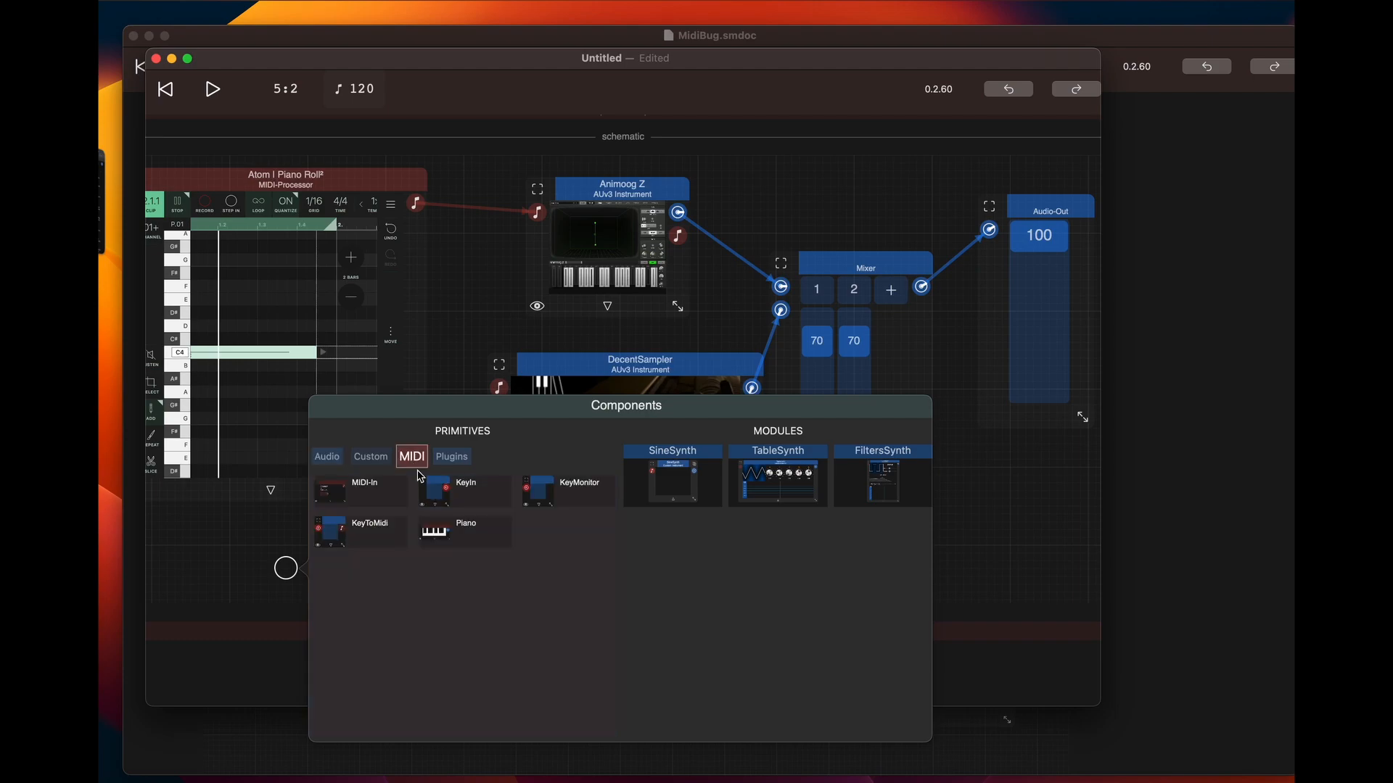
{"action": "left_click", "coordinate": [363, 487]}
{"action": "left_click_drag", "start_coordinate": [441, 574], "coordinate": [335, 533]}
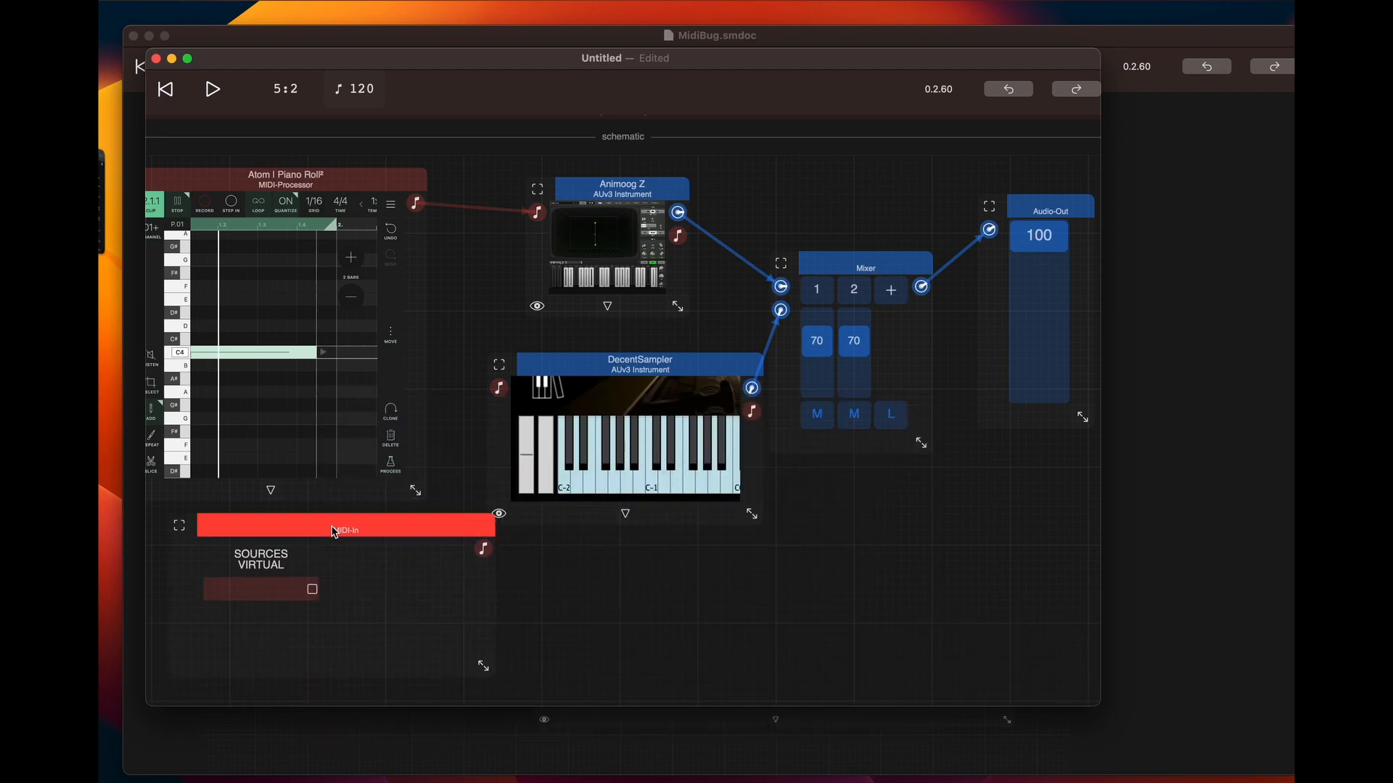
{"action": "scroll", "coordinate": [554, 573], "scroll_direction": "down", "scroll_amount": 3}
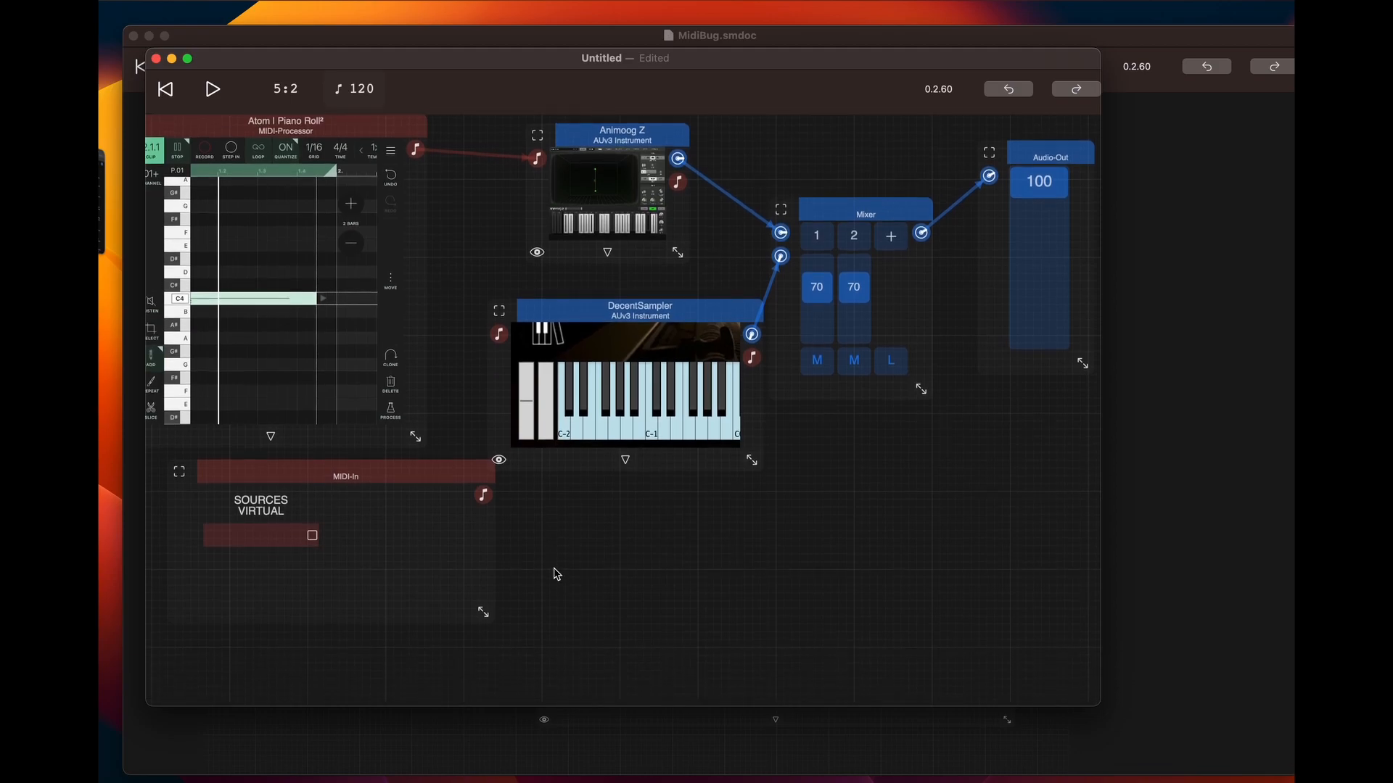
{"action": "left_click", "coordinate": [380, 421]}
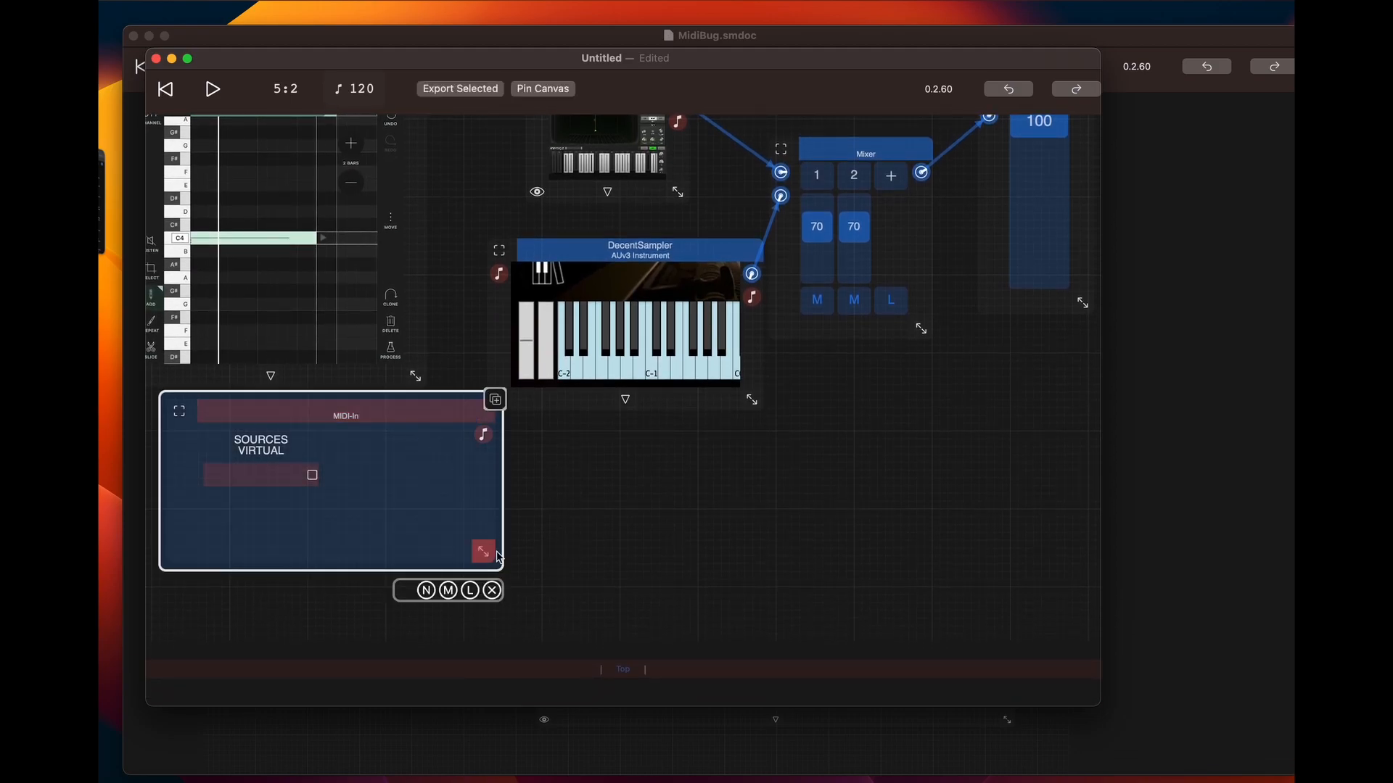
{"action": "left_click", "coordinate": [492, 597]}
Add KeyIn and KeyToMidi components below the piano roll and chain them into DecentSampler's MIDI input
{"action": "left_click", "coordinate": [227, 435]}
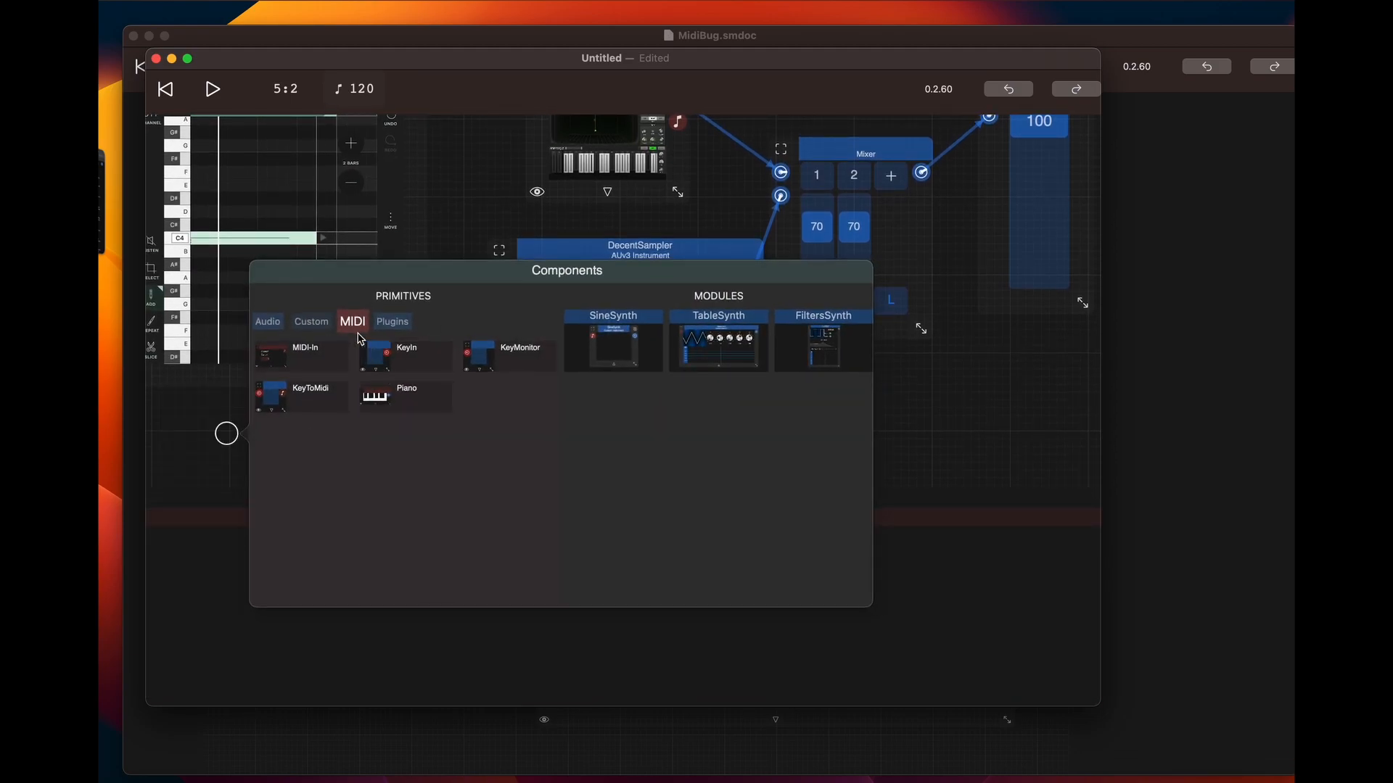
{"action": "left_click", "coordinate": [392, 360]}
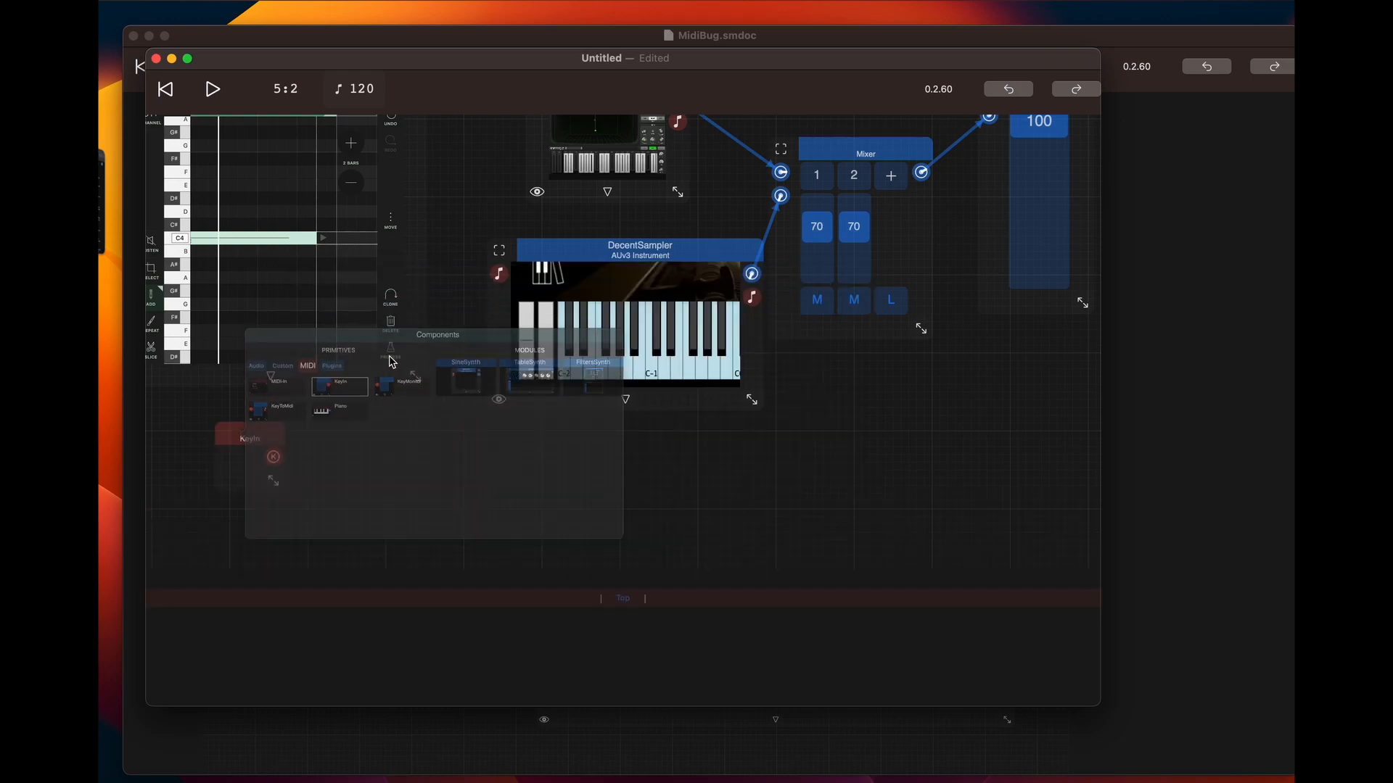
{"action": "left_click", "coordinate": [330, 441]}
{"action": "left_click", "coordinate": [402, 403]}
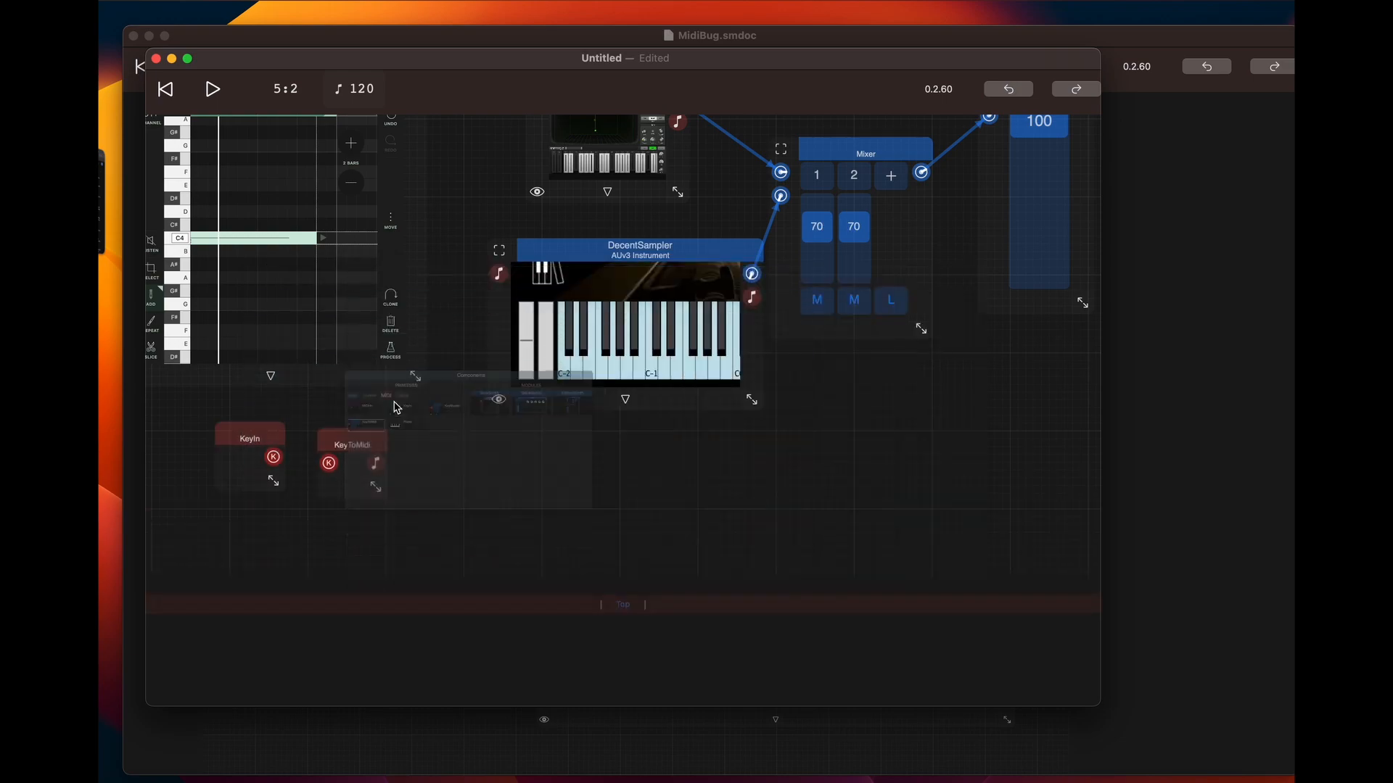
{"action": "left_click_drag", "start_coordinate": [273, 457], "coordinate": [501, 278]}
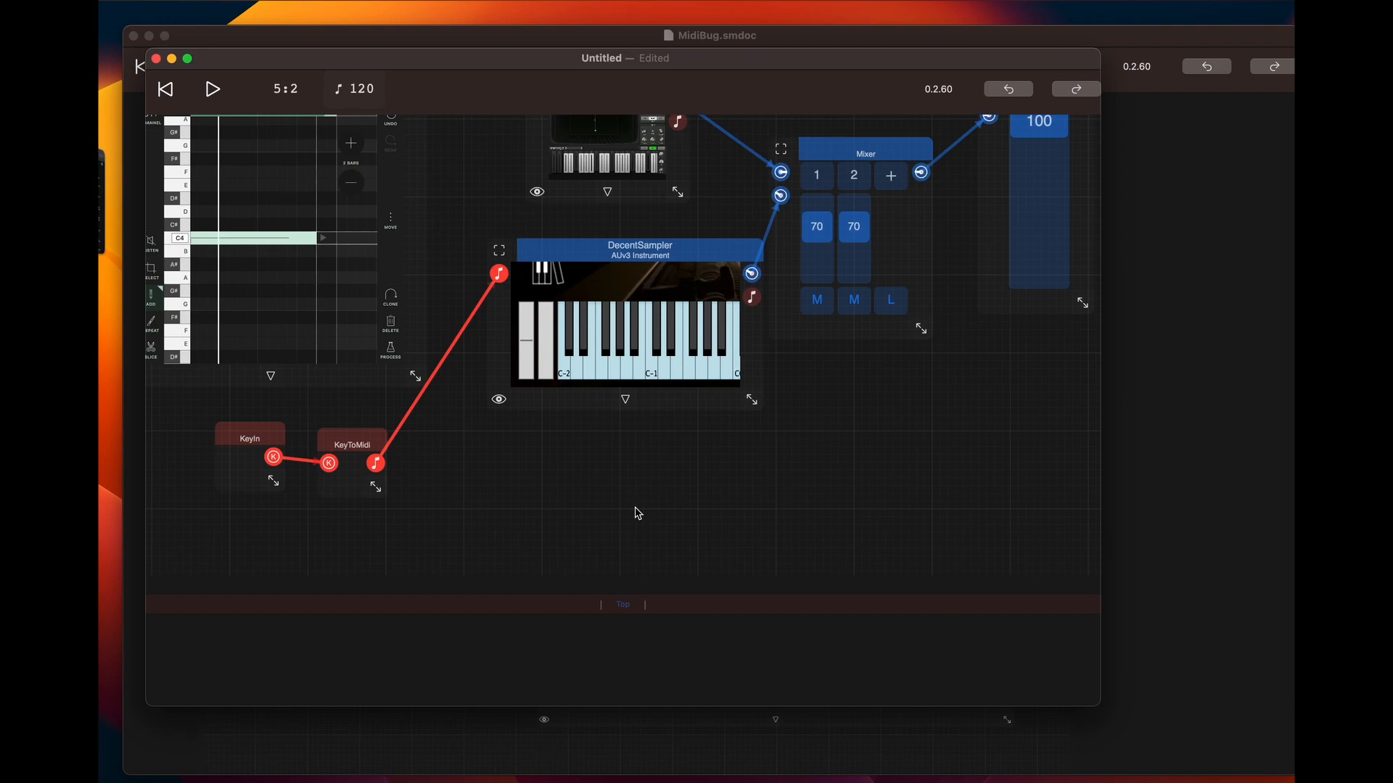
Play the patch while sounding keyboard notes through DecentSampler, and stop playback
{"action": "scroll", "coordinate": [637, 513], "scroll_direction": "up", "scroll_amount": 5}
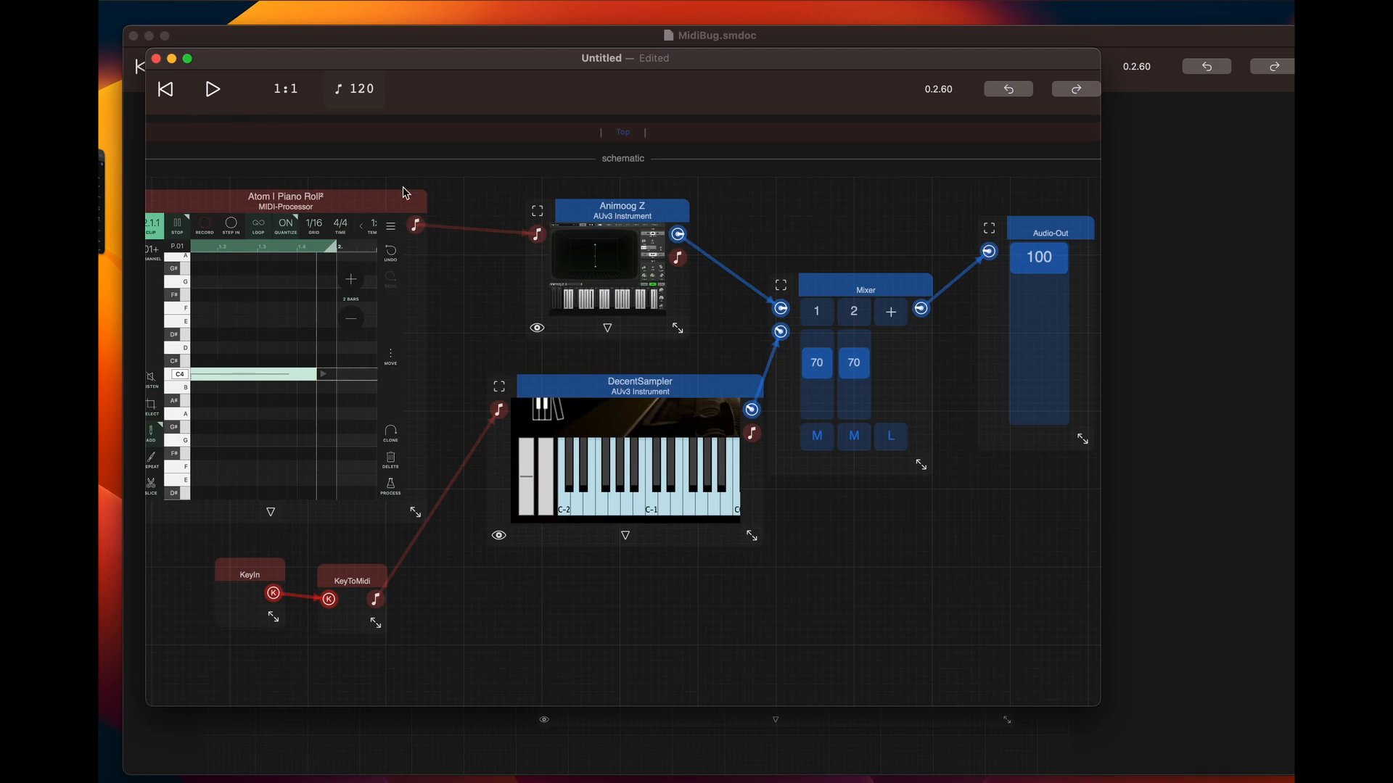
{"action": "left_click", "coordinate": [214, 92]}
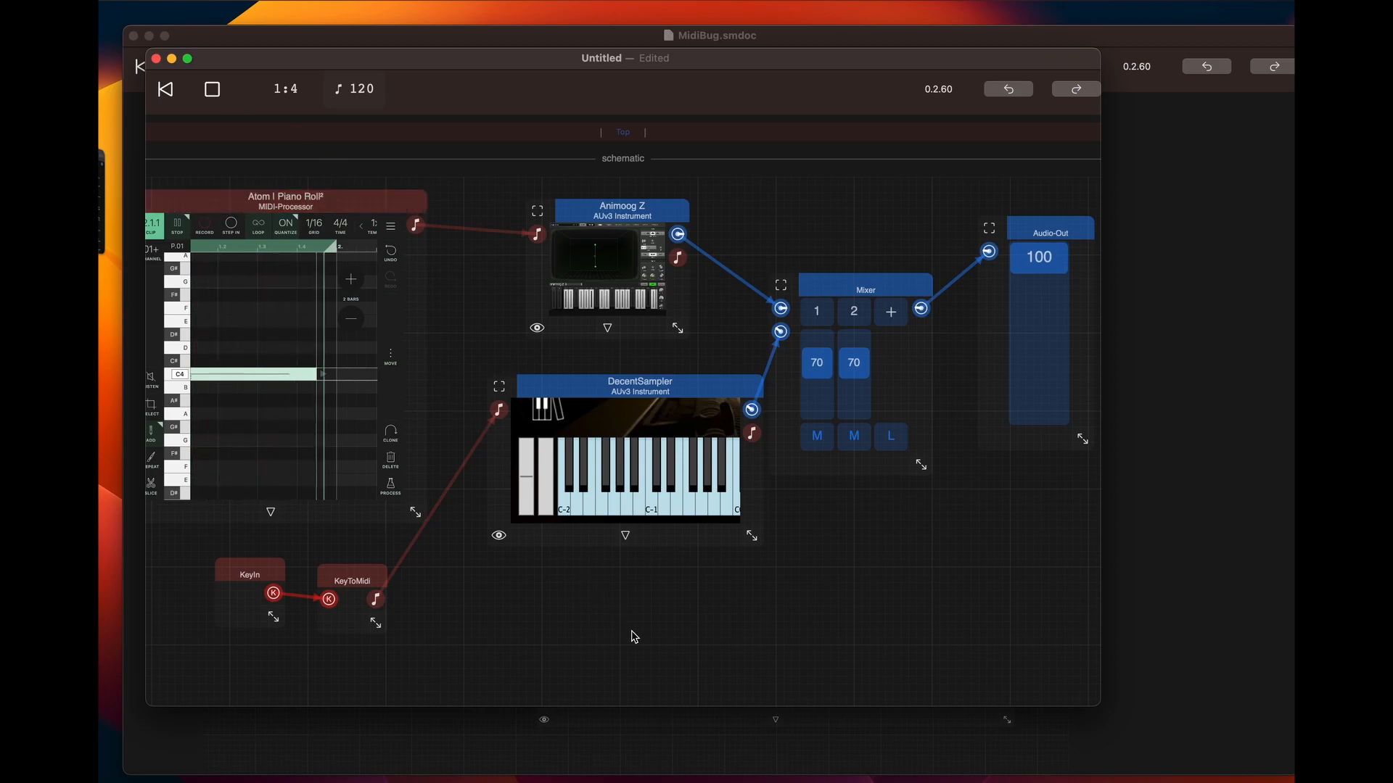
{"action": "left_click", "coordinate": [179, 225]}
{"action": "left_click", "coordinate": [214, 92]}
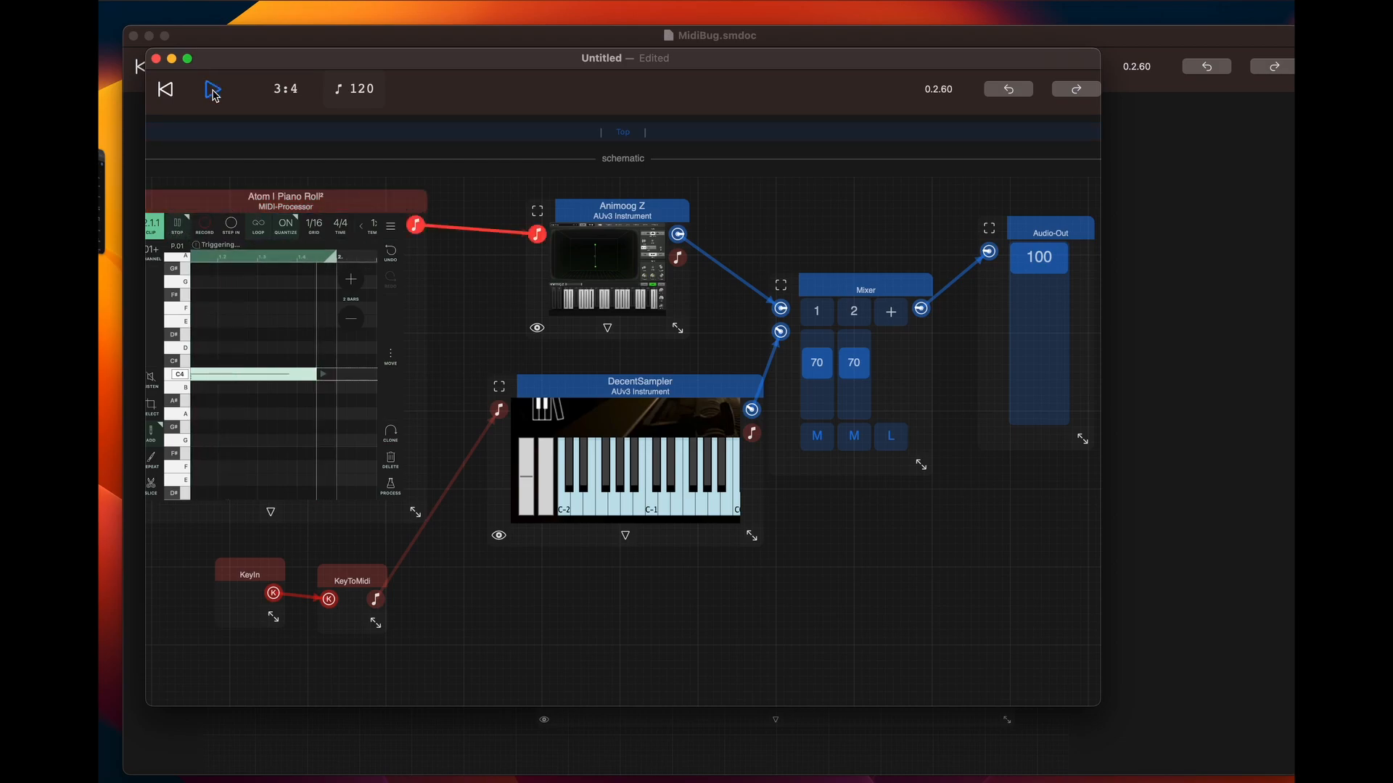
{"action": "left_click", "coordinate": [213, 92]}
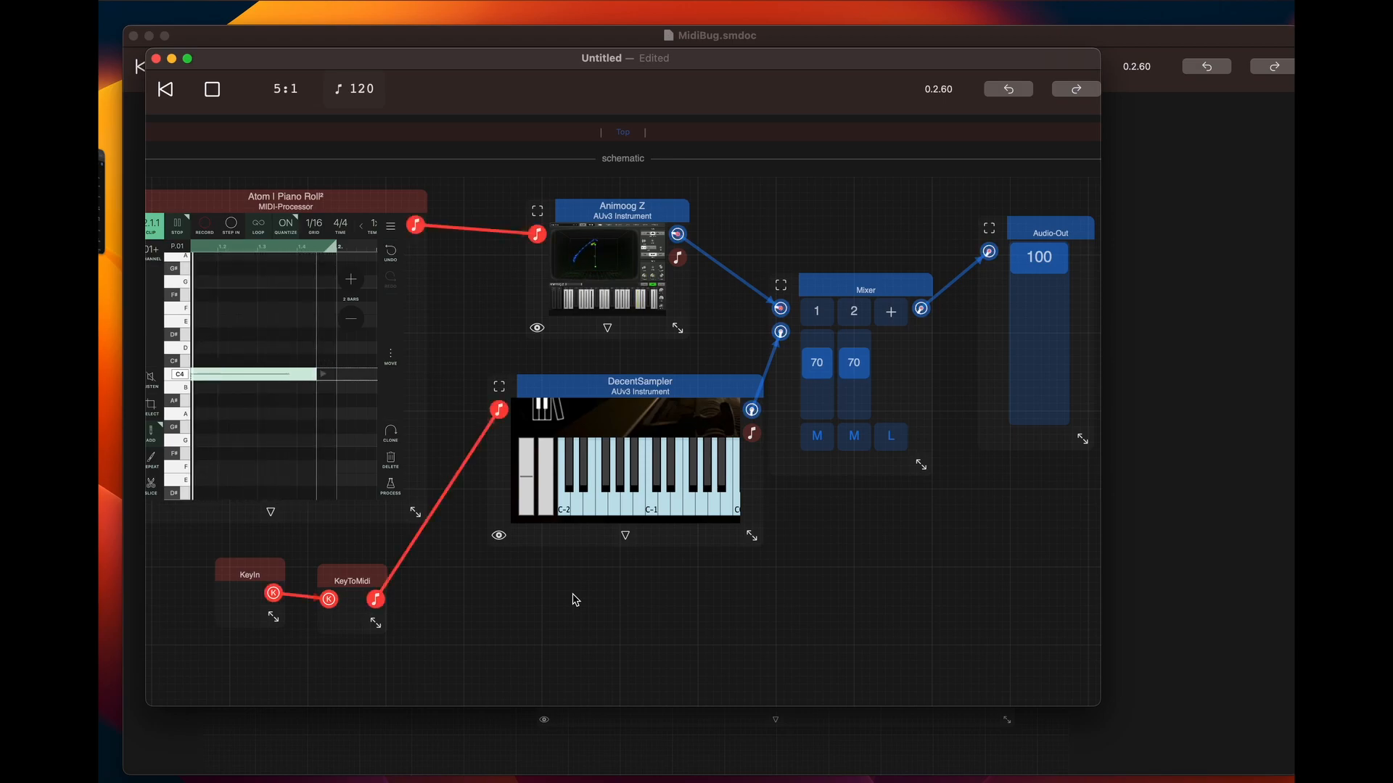
{"action": "left_click", "coordinate": [212, 89]}
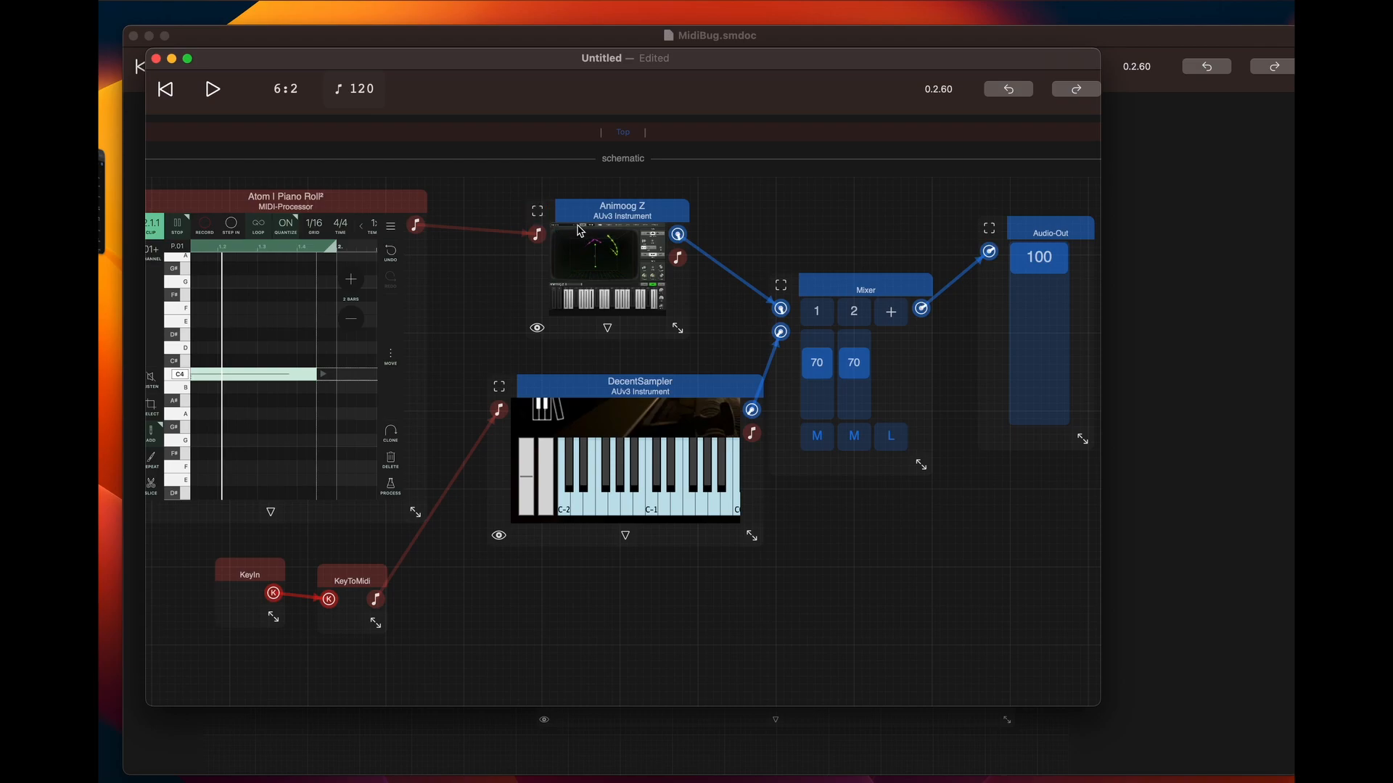
Open the full Animoog Z interface, try the Alidef preset, load AniMood instead, and close the instrument window
{"action": "left_click", "coordinate": [534, 216]}
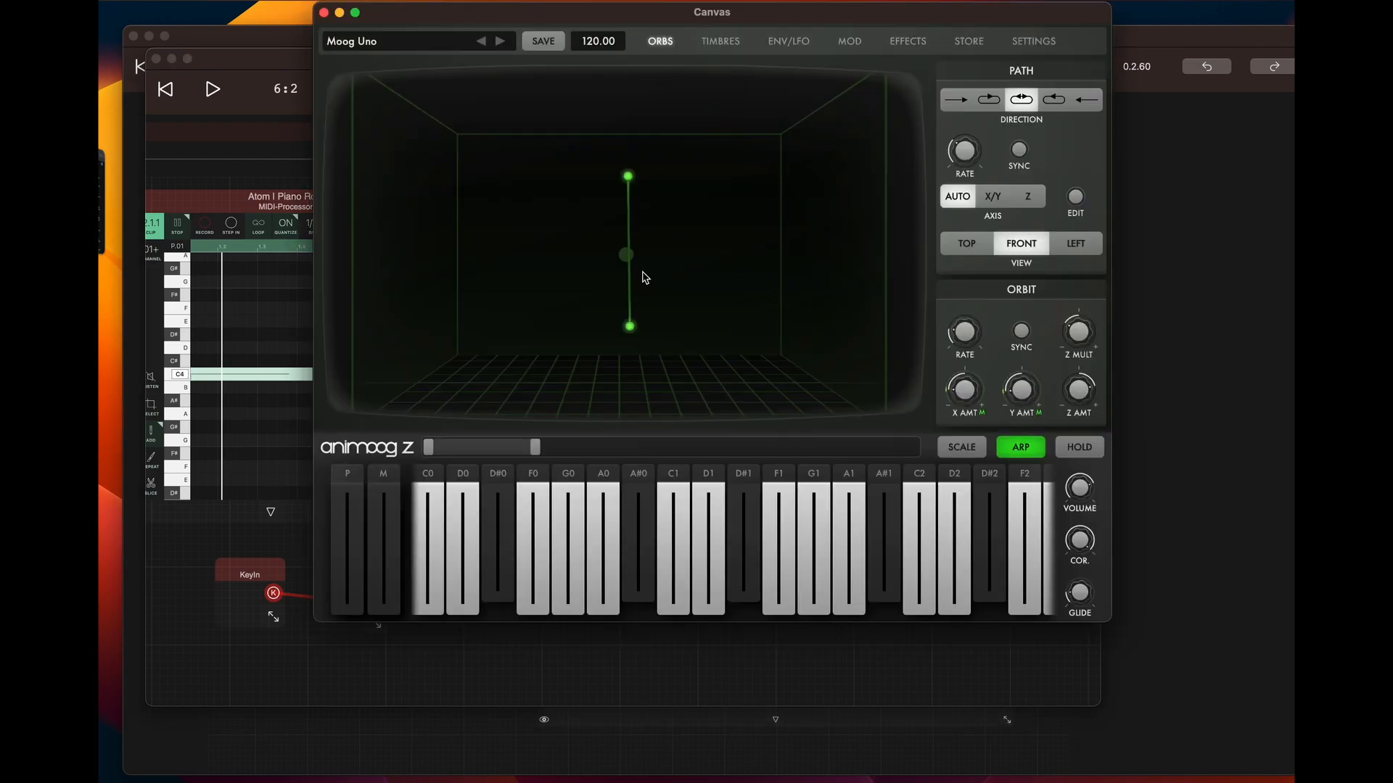
{"action": "left_click", "coordinate": [373, 46]}
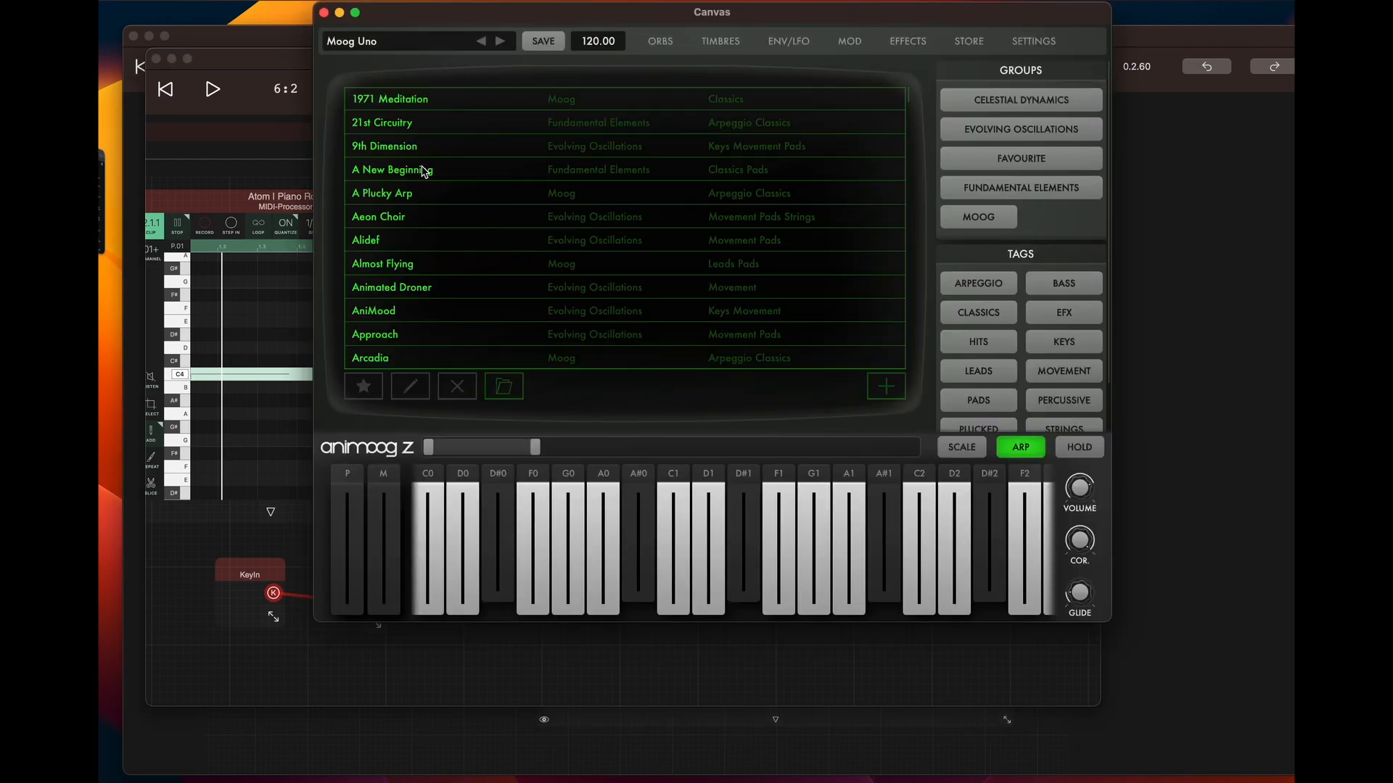
{"action": "left_click", "coordinate": [384, 244]}
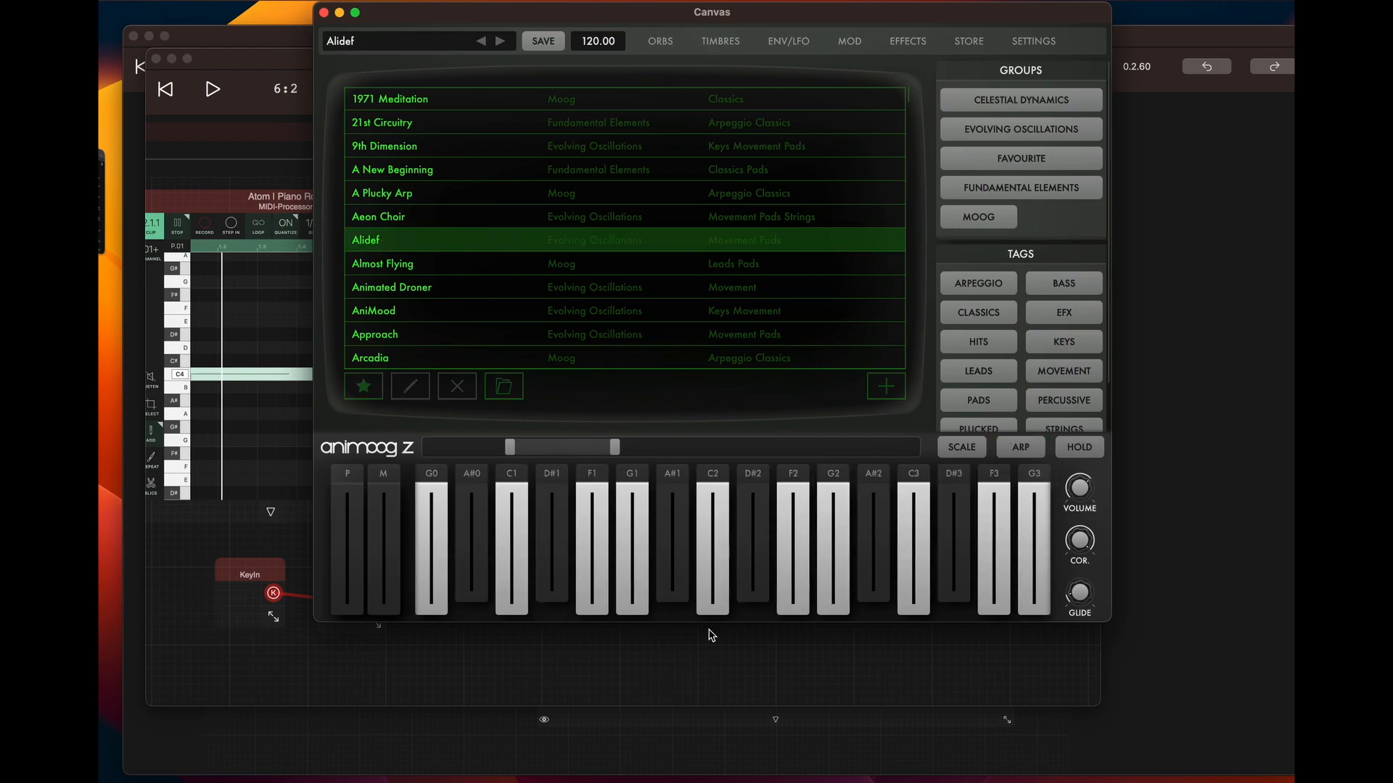
{"action": "left_click", "coordinate": [401, 312]}
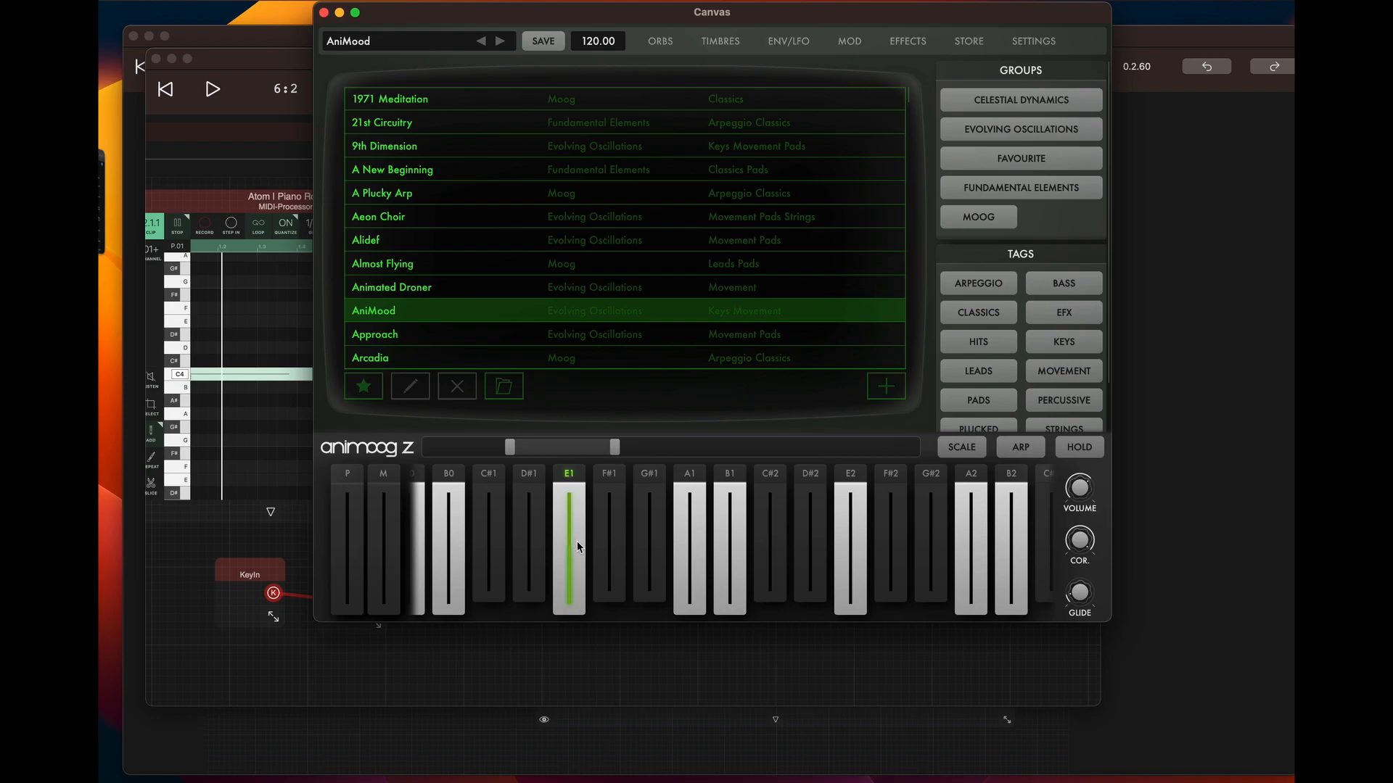
{"action": "left_click", "coordinate": [325, 13]}
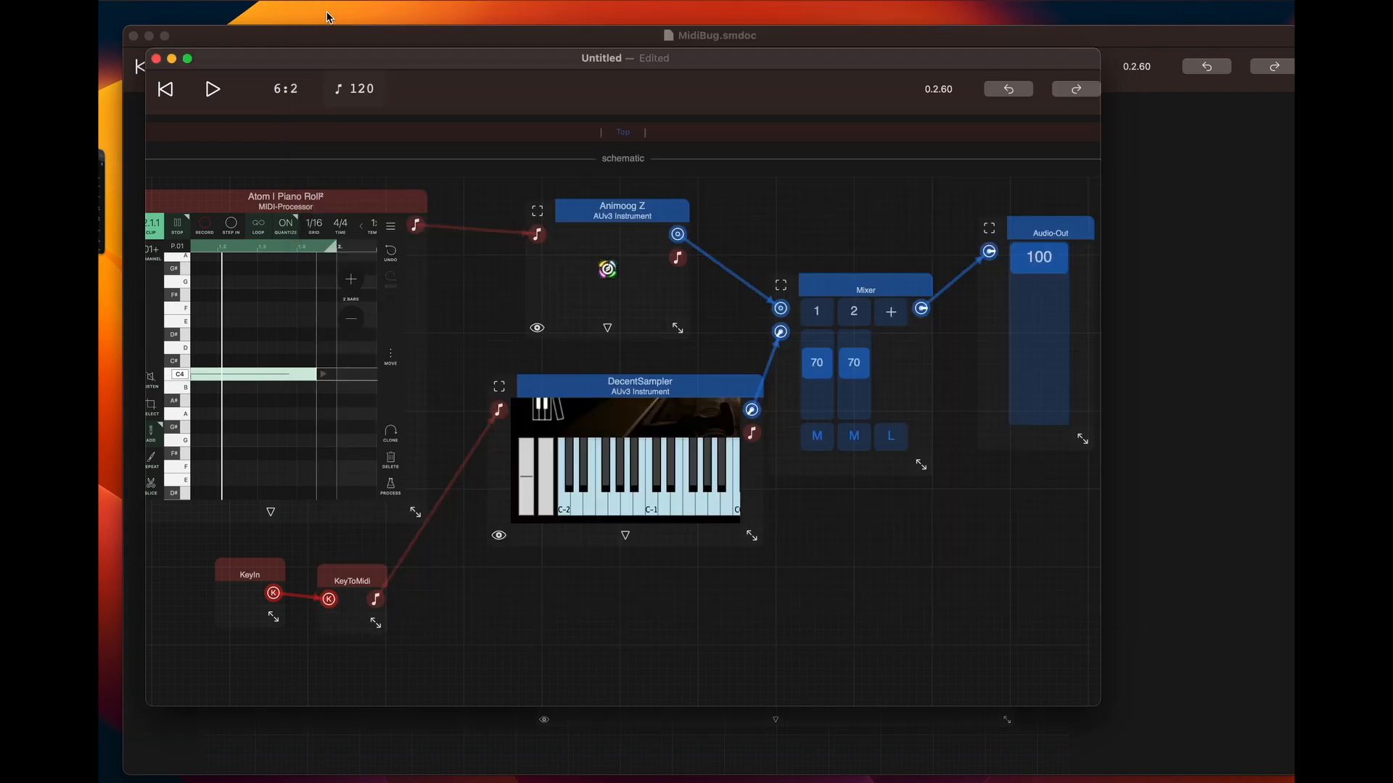
Replace the long C4 note in the piano roll with a short C4 followed by a D note reaching the loop end
{"action": "left_click", "coordinate": [291, 374]}
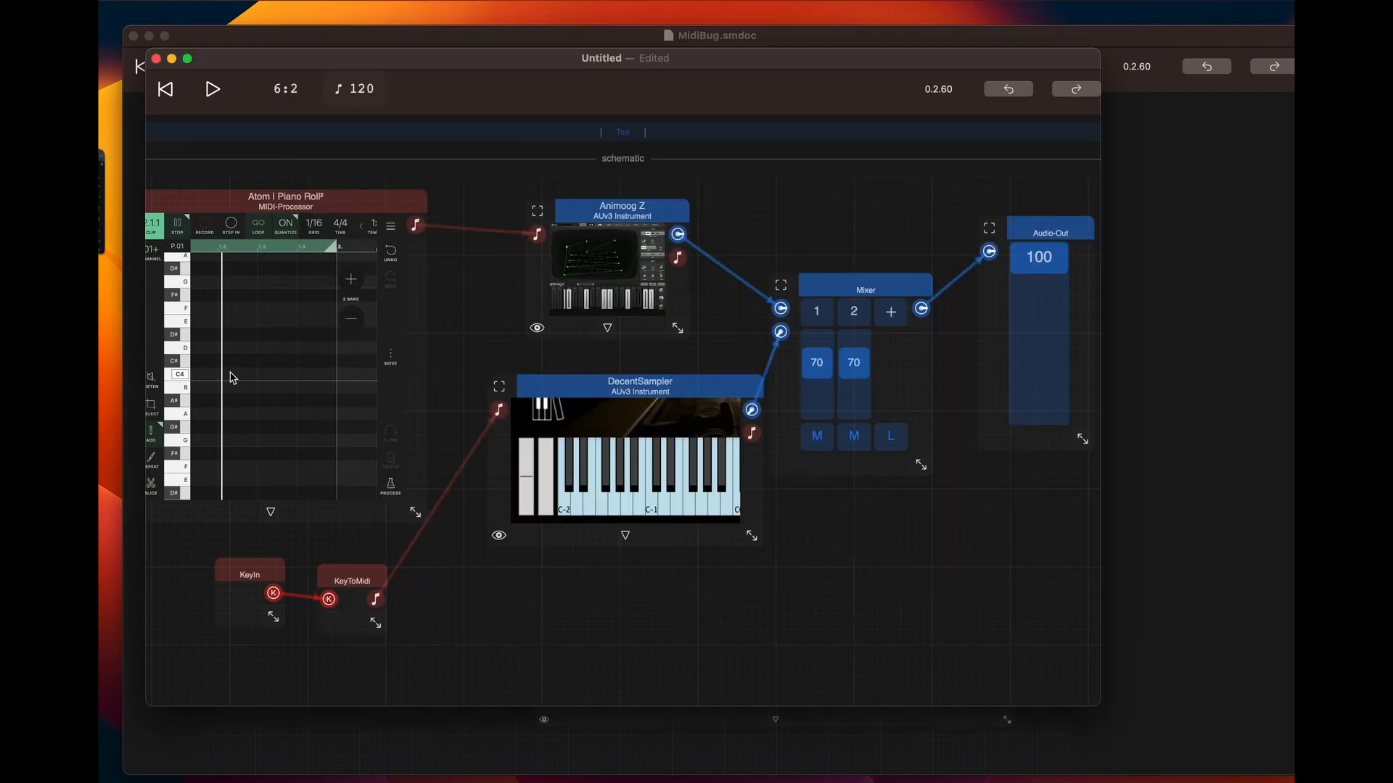
{"action": "left_click", "coordinate": [197, 376]}
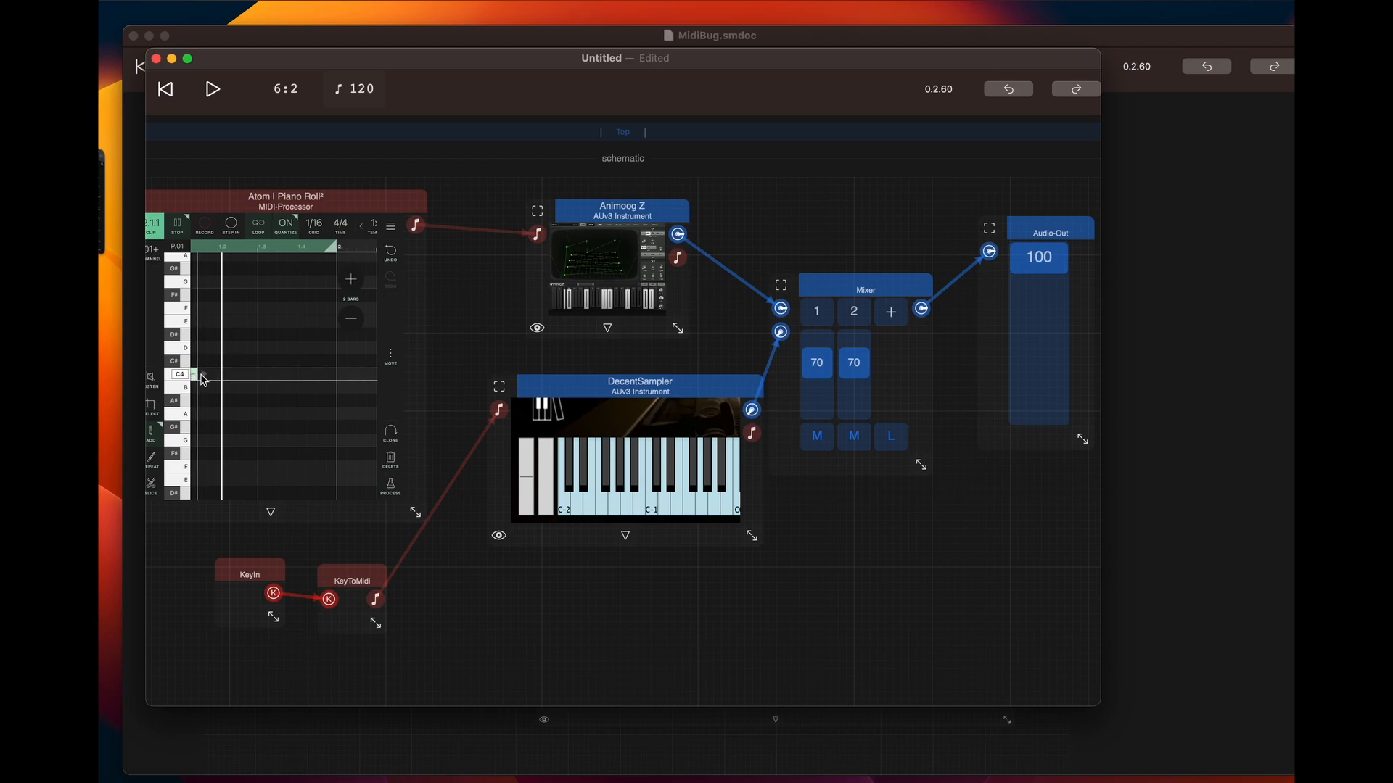
{"action": "mouse_move", "coordinate": [194, 378]}
{"action": "left_mouse_down"}
{"action": "mouse_move", "coordinate": [197, 401]}
{"action": "mouse_move", "coordinate": [197, 380]}
{"action": "mouse_move", "coordinate": [239, 382]}
{"action": "left_mouse_up"}
{"action": "left_click", "coordinate": [245, 353]}
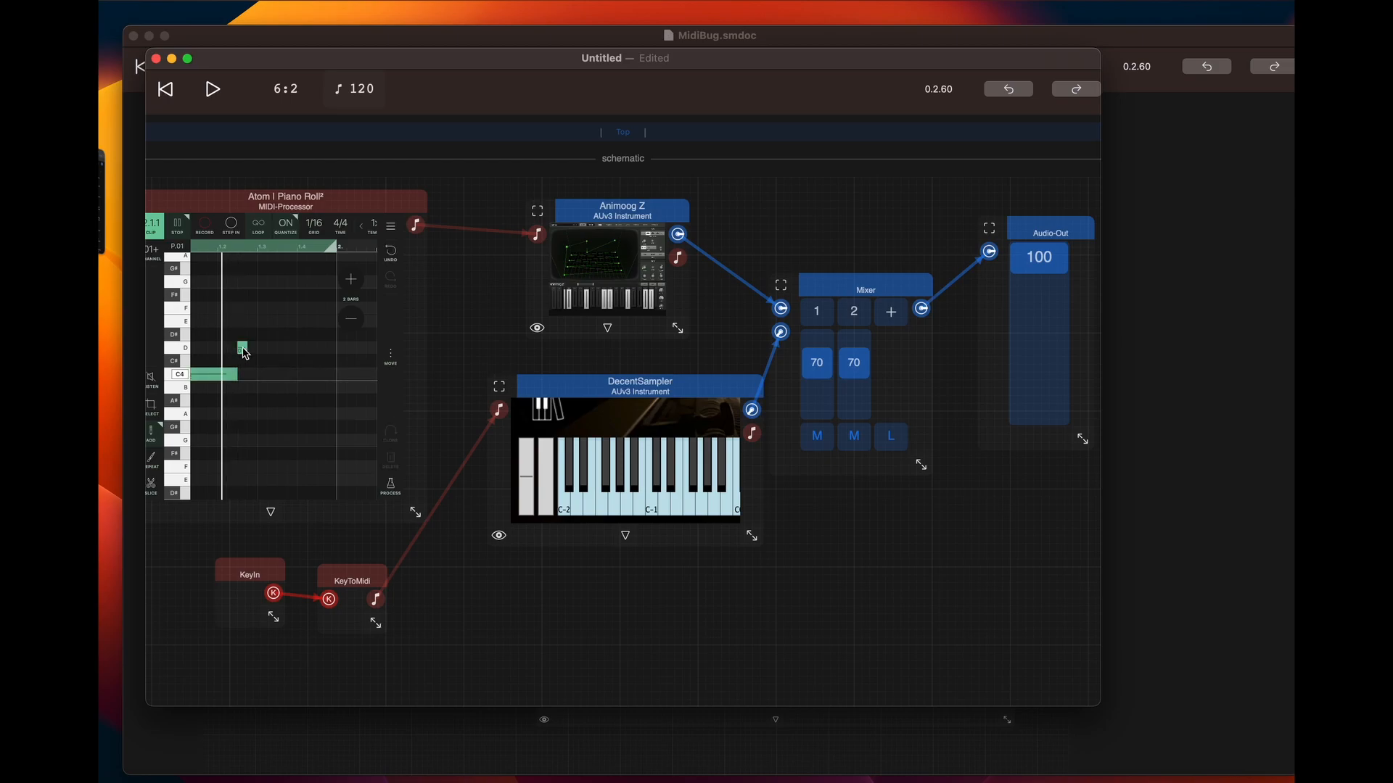
{"action": "left_click_drag", "start_coordinate": [246, 353], "coordinate": [343, 354]}
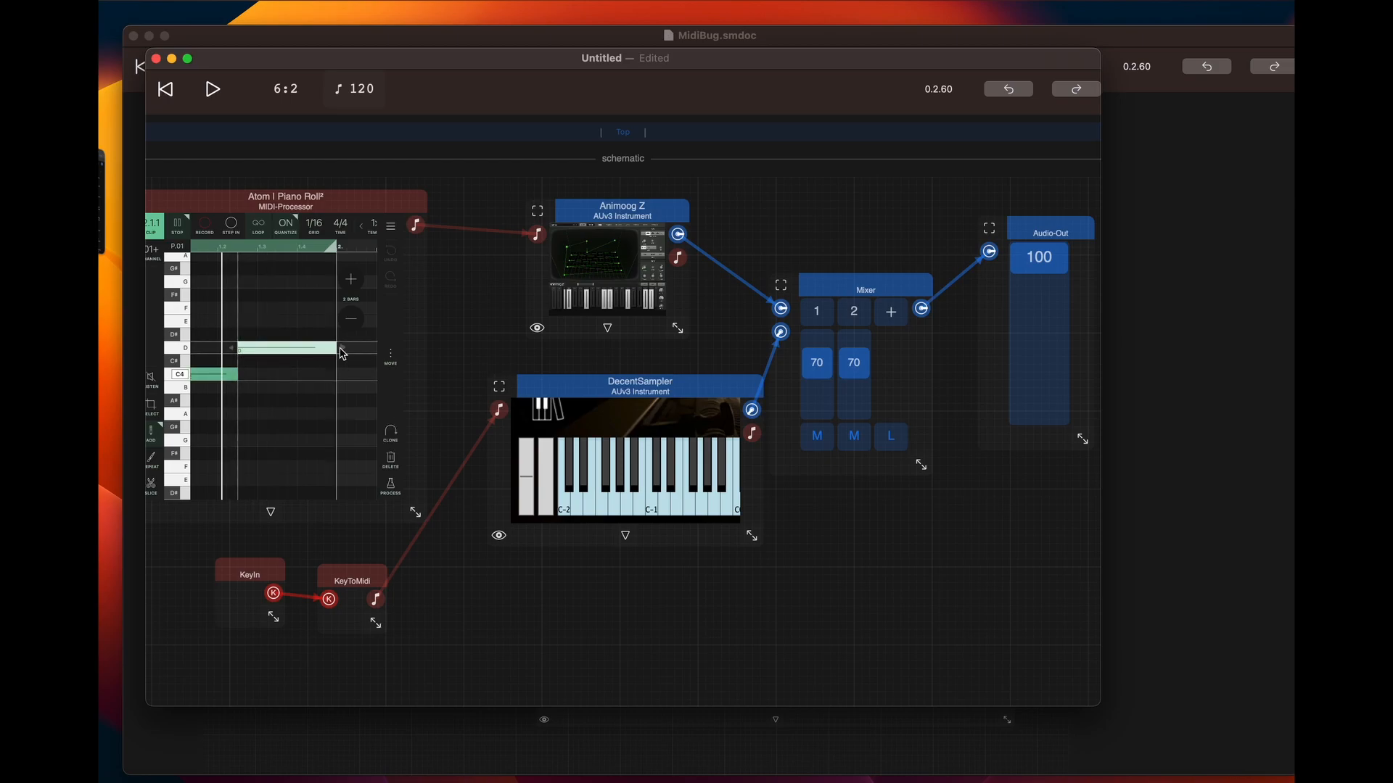
Play the new note sequence through Animoog Z, stop playback, and move DecentSampler farther from the Mixer
{"action": "left_click", "coordinate": [212, 89]}
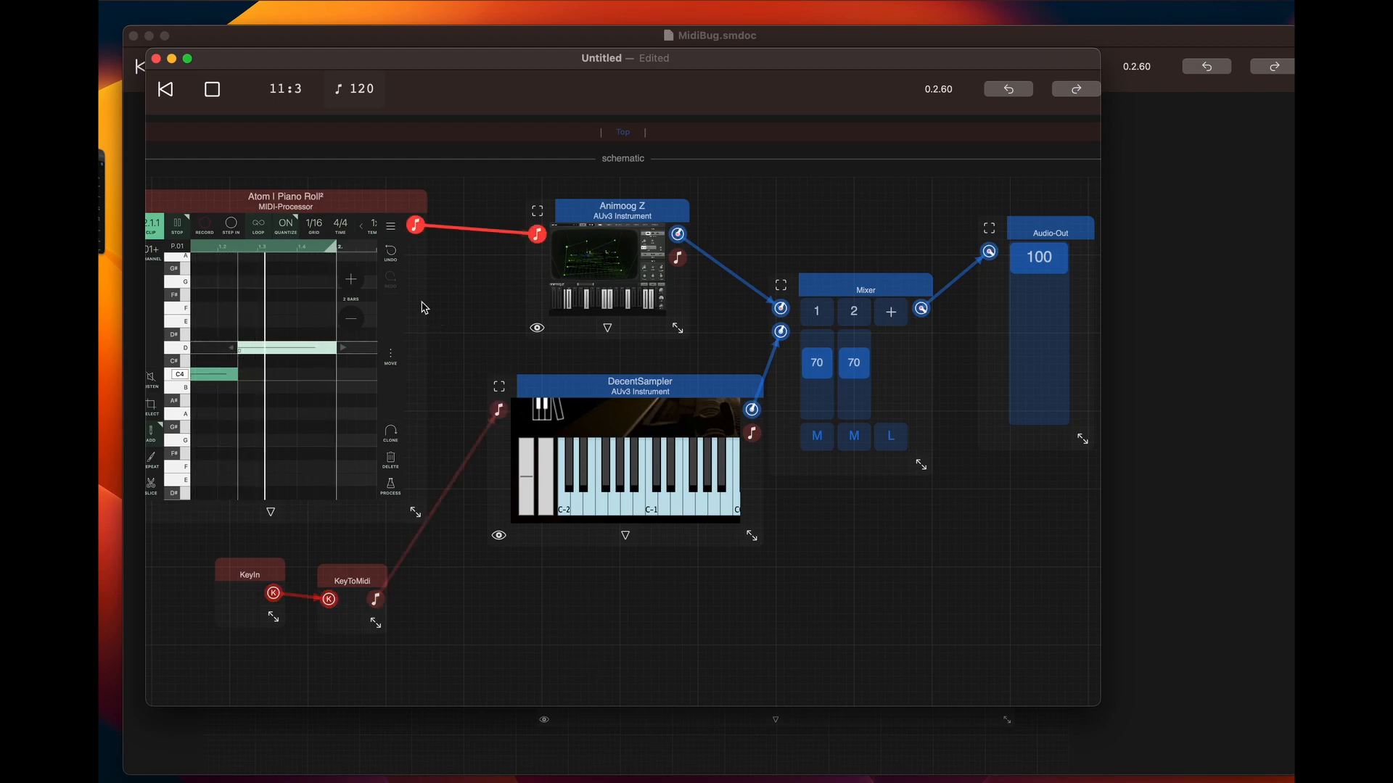
{"action": "left_click", "coordinate": [213, 90]}
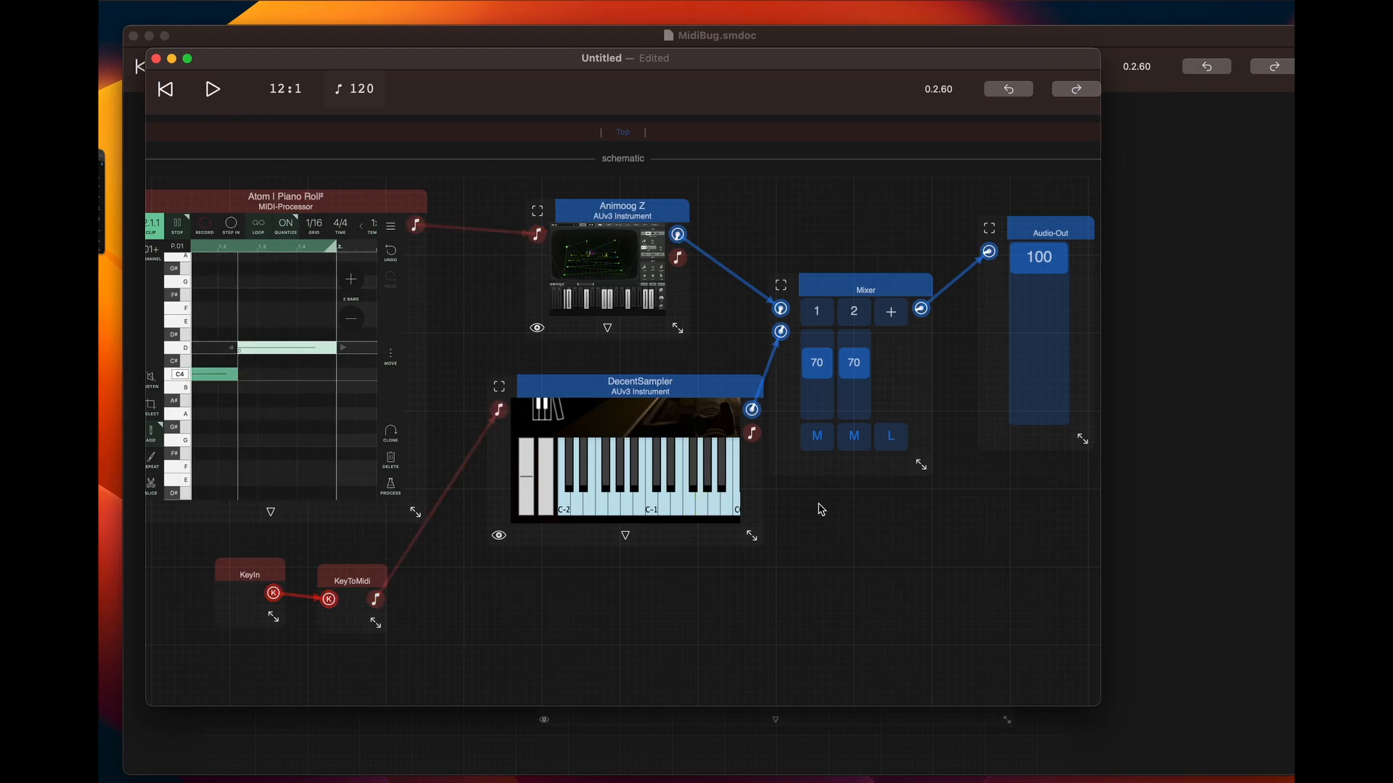
{"action": "left_click_drag", "start_coordinate": [672, 389], "coordinate": [632, 388]}
{"action": "left_click", "coordinate": [829, 540]}
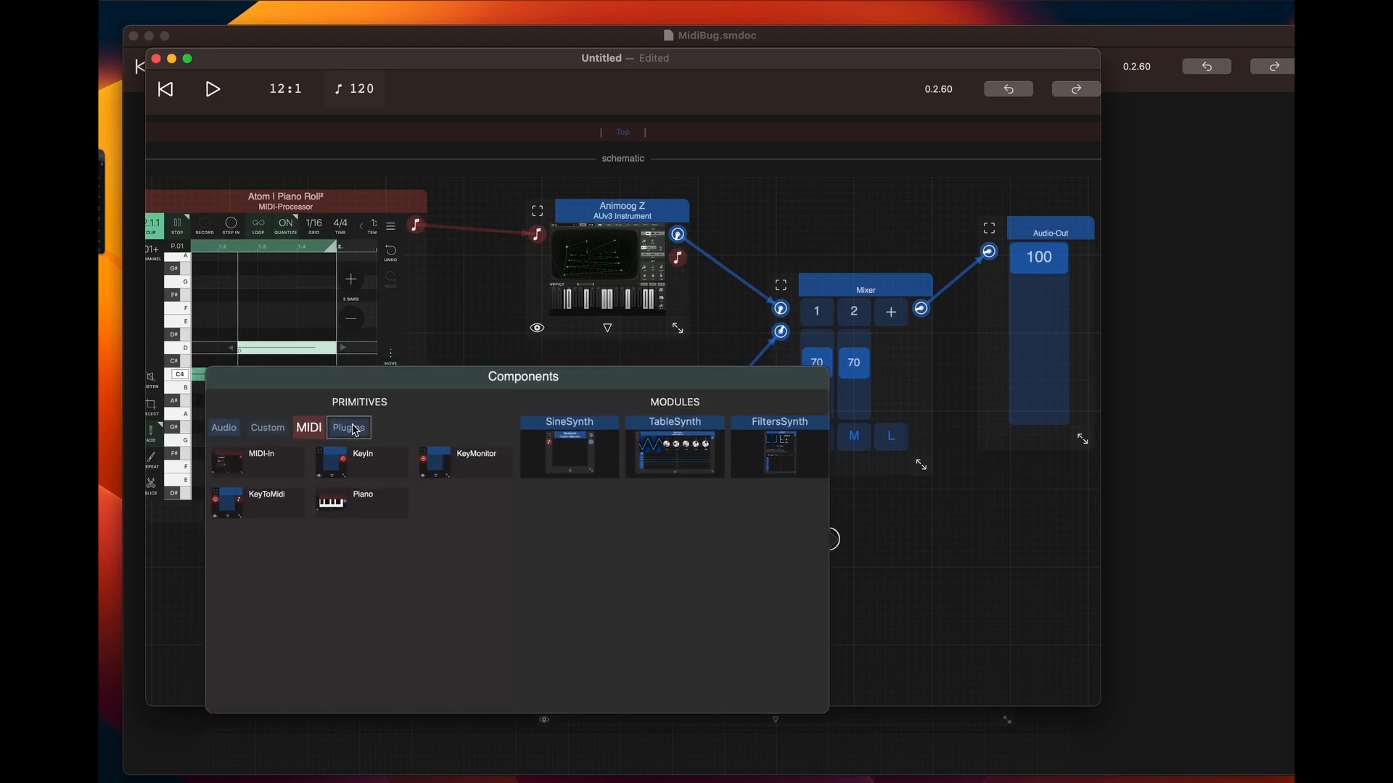
{"action": "left_click", "coordinate": [355, 430]}
{"action": "left_click", "coordinate": [258, 473]}
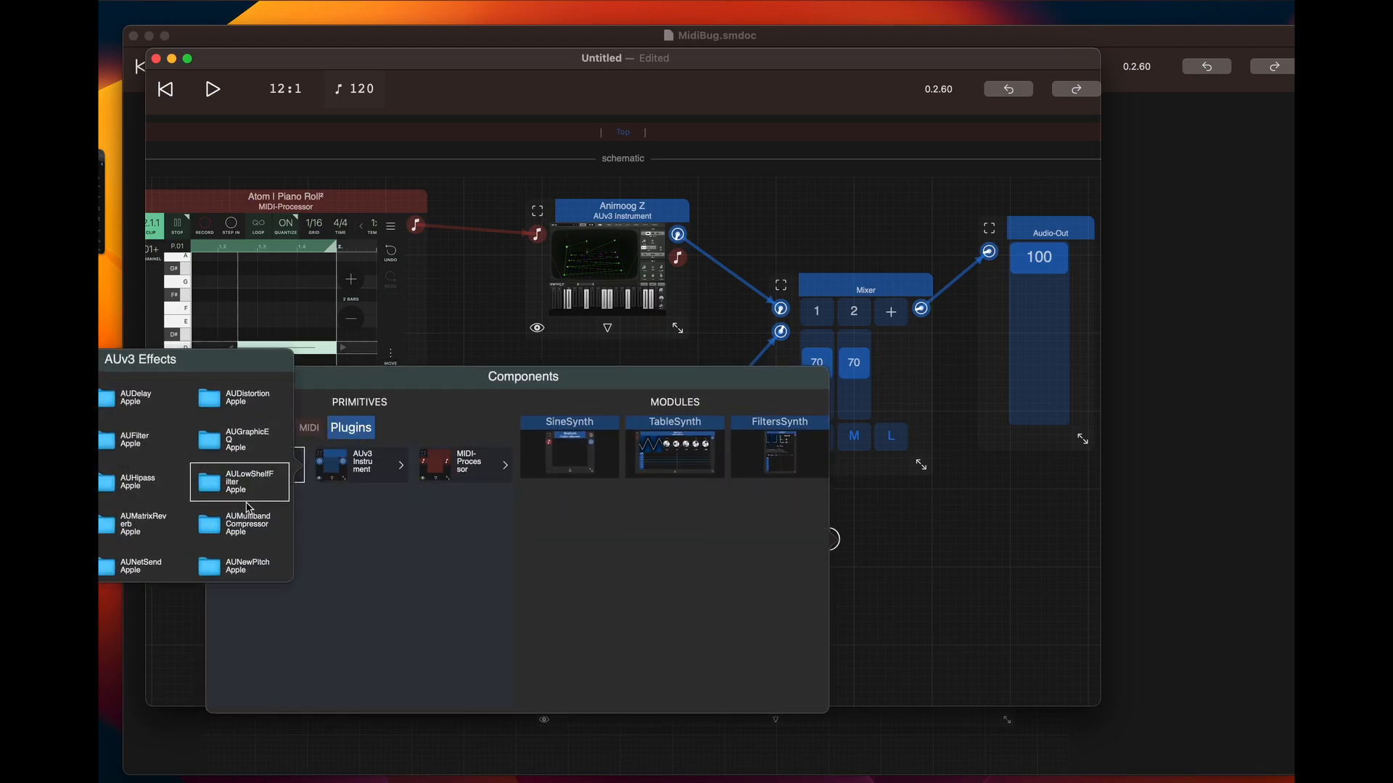
{"action": "left_click", "coordinate": [944, 572]}
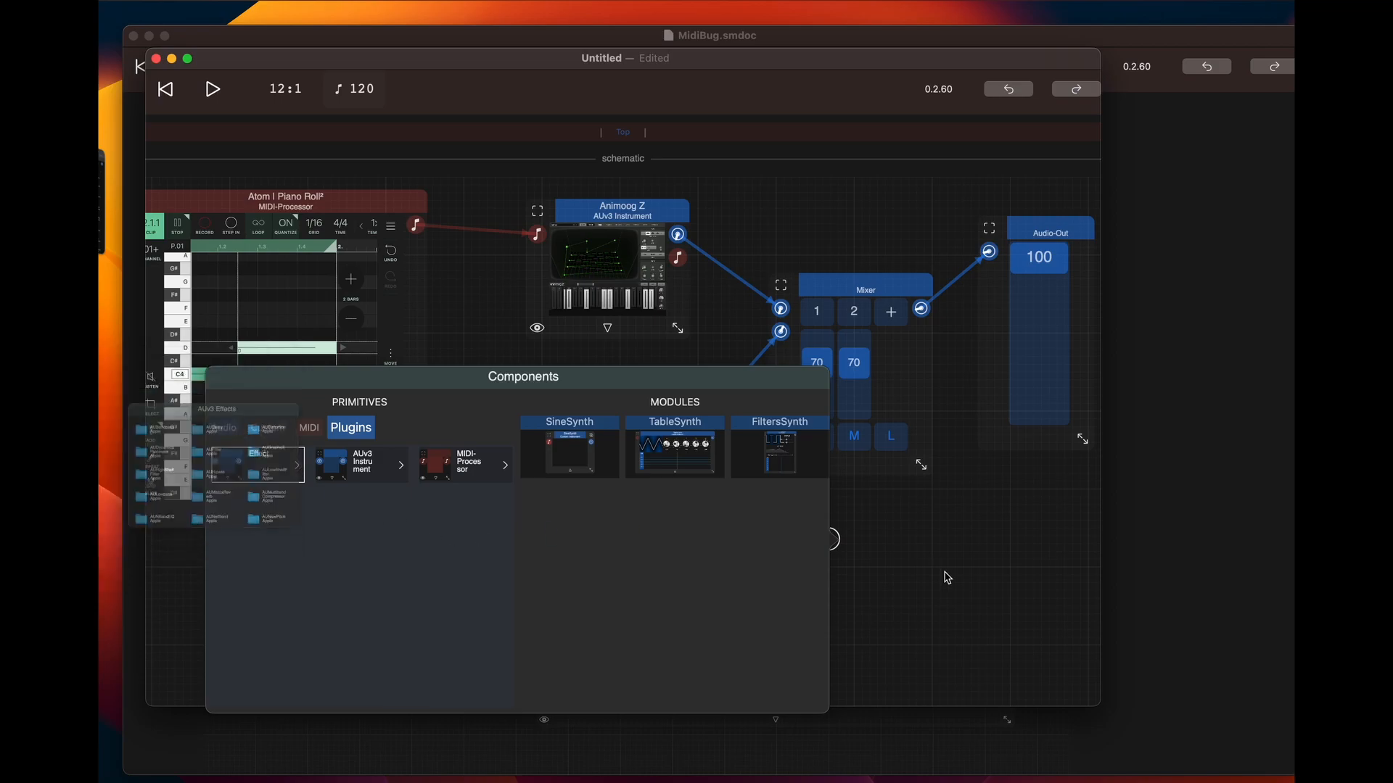
Browse the AUv3 effect plugins, add AUDelay to the schematic, and place it below the Mixer
{"action": "left_click", "coordinate": [1032, 514]}
{"action": "left_click", "coordinate": [1032, 514]}
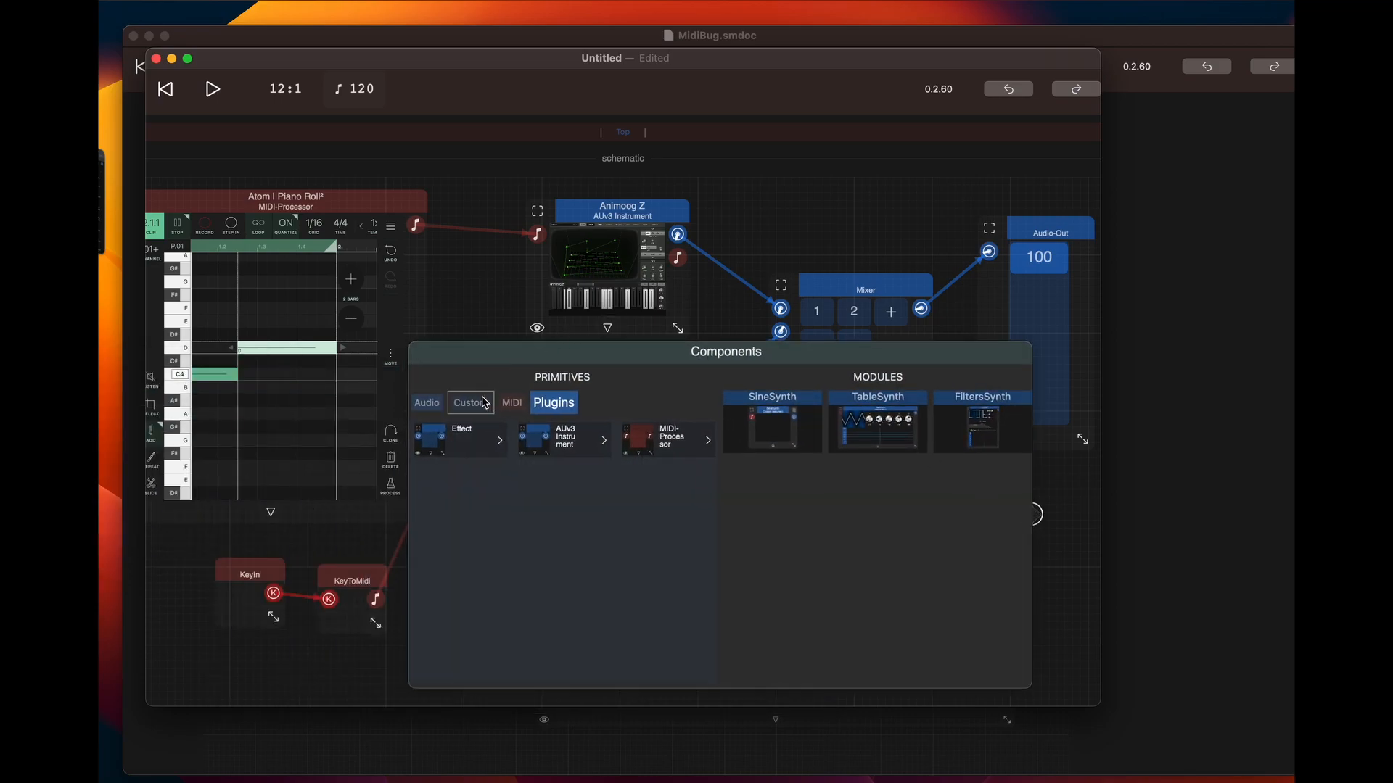
{"action": "left_click", "coordinate": [467, 441]}
{"action": "scroll", "coordinate": [440, 490], "scroll_direction": "down", "scroll_amount": 5}
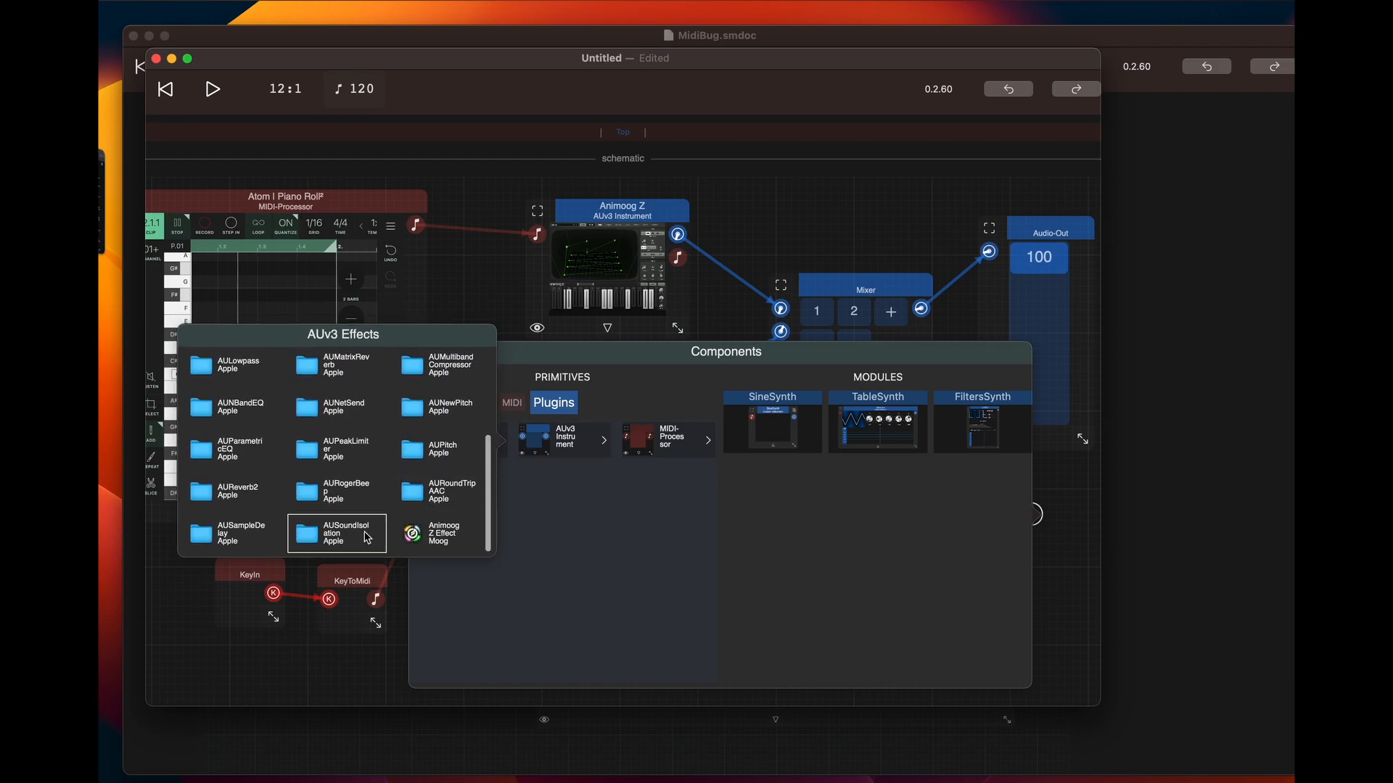
{"action": "scroll", "coordinate": [349, 472], "scroll_direction": "up", "scroll_amount": 3}
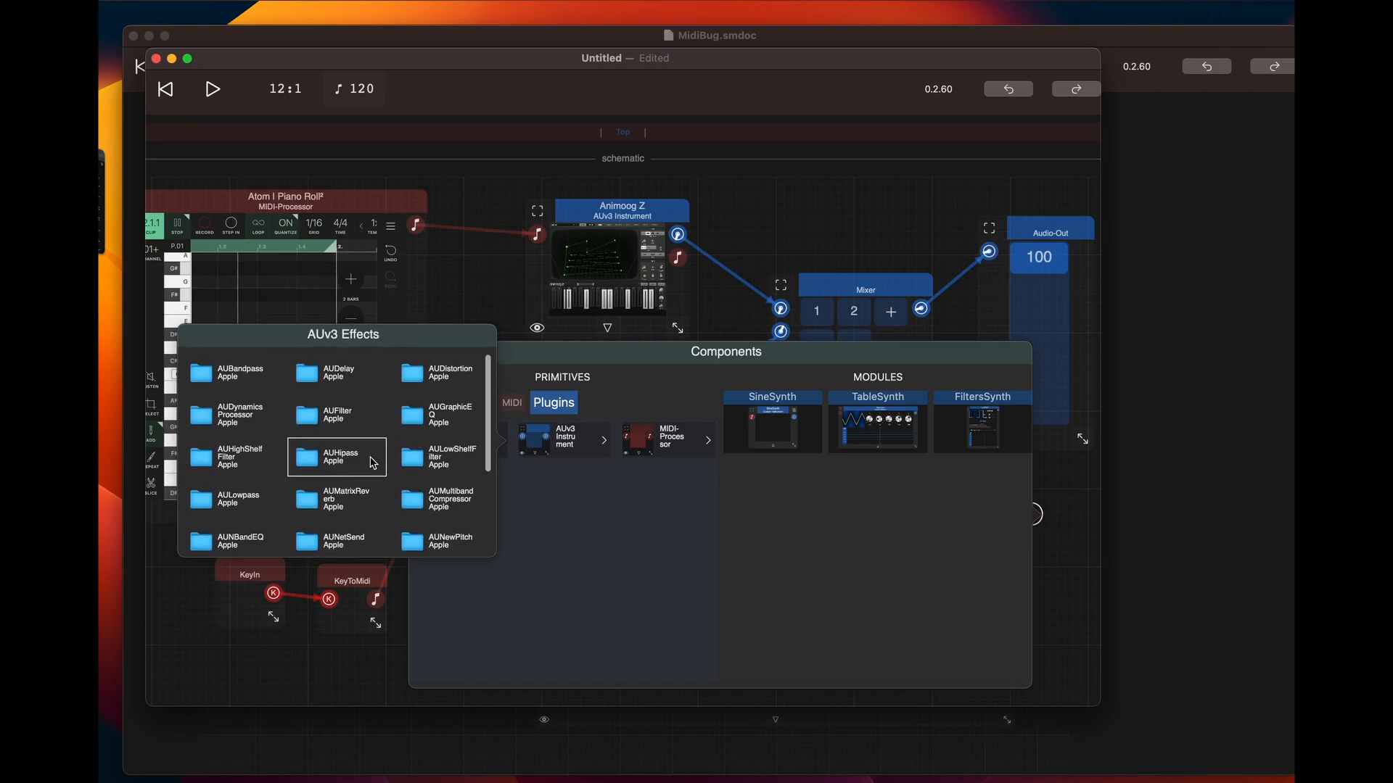
{"action": "scroll", "coordinate": [375, 472], "scroll_direction": "down", "scroll_amount": 2}
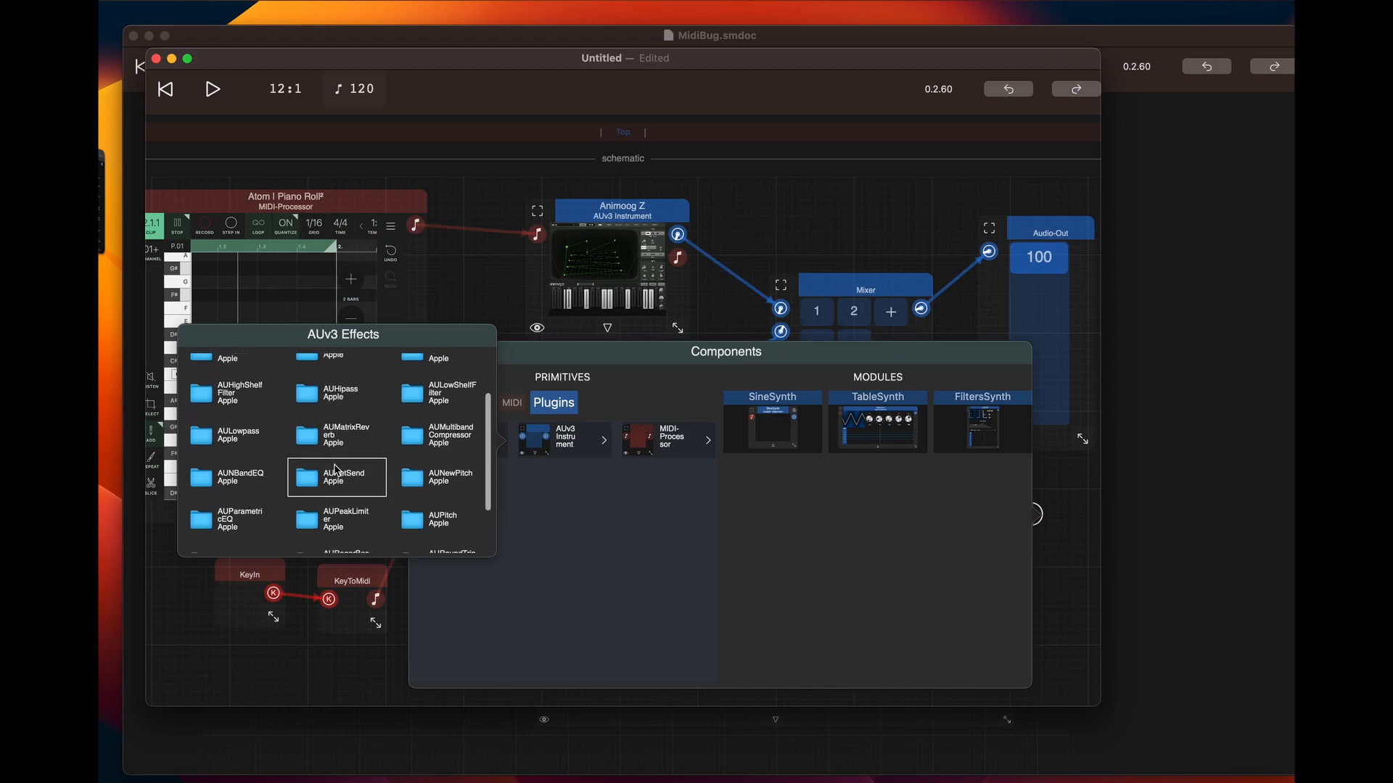
{"action": "scroll", "coordinate": [341, 493], "scroll_direction": "down", "scroll_amount": 1}
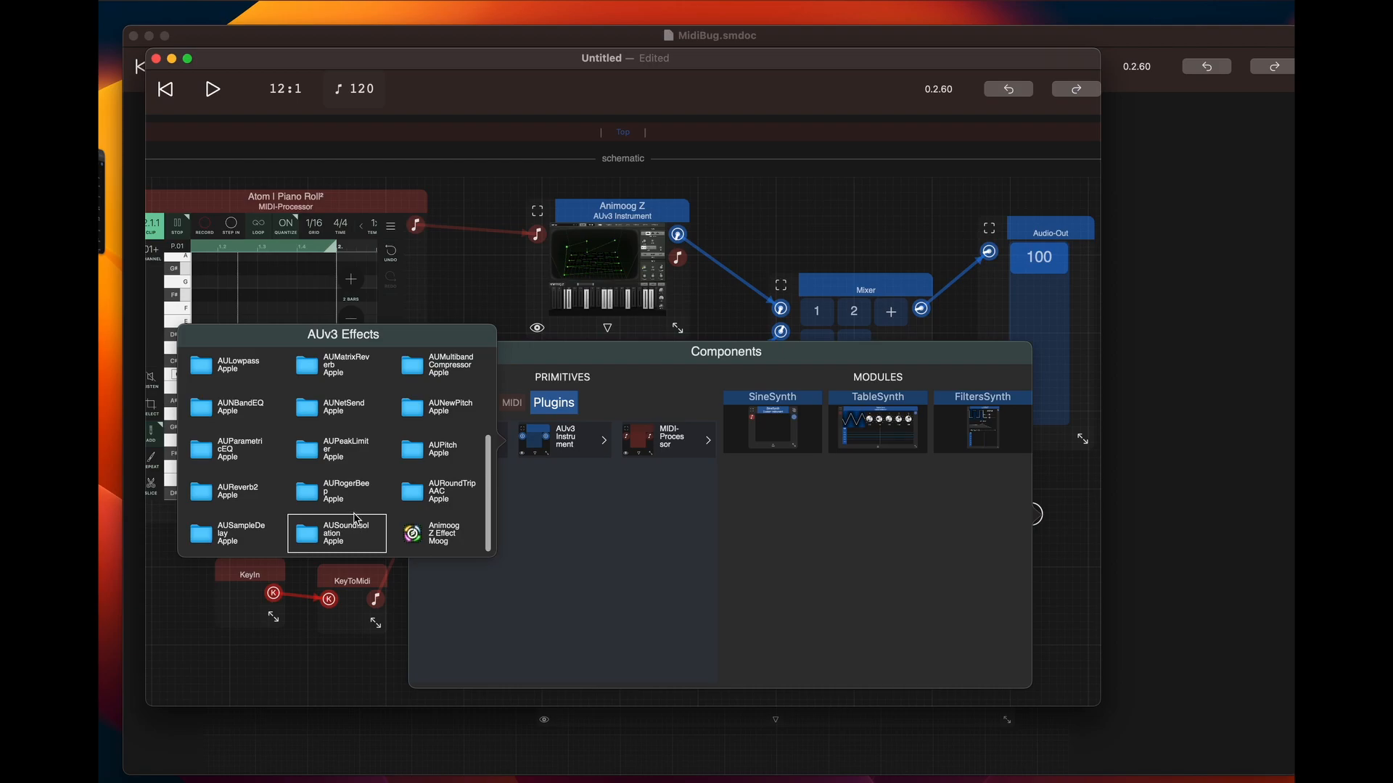
{"action": "scroll", "coordinate": [335, 436], "scroll_direction": "up", "scroll_amount": 3}
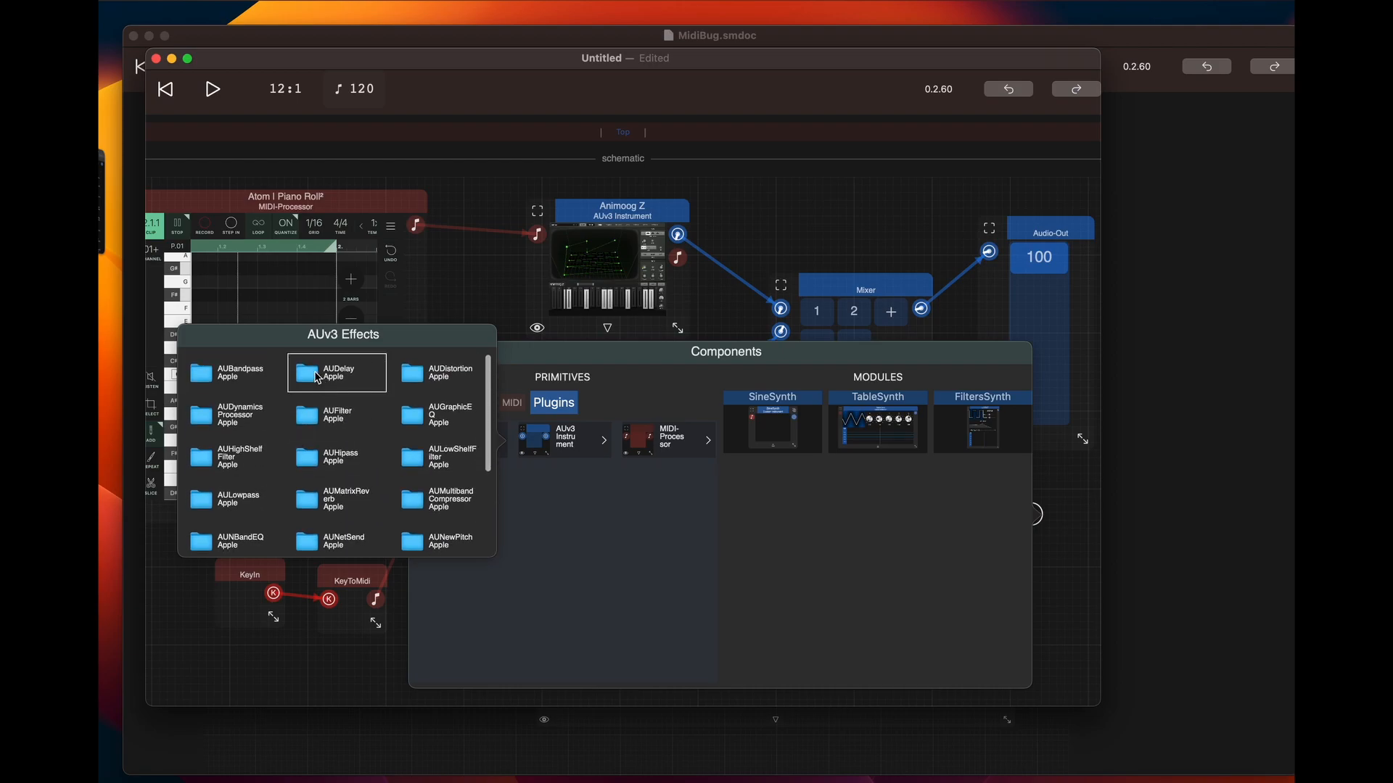
{"action": "left_click", "coordinate": [316, 378]}
{"action": "left_click_drag", "start_coordinate": [1081, 523], "coordinate": [825, 523]}
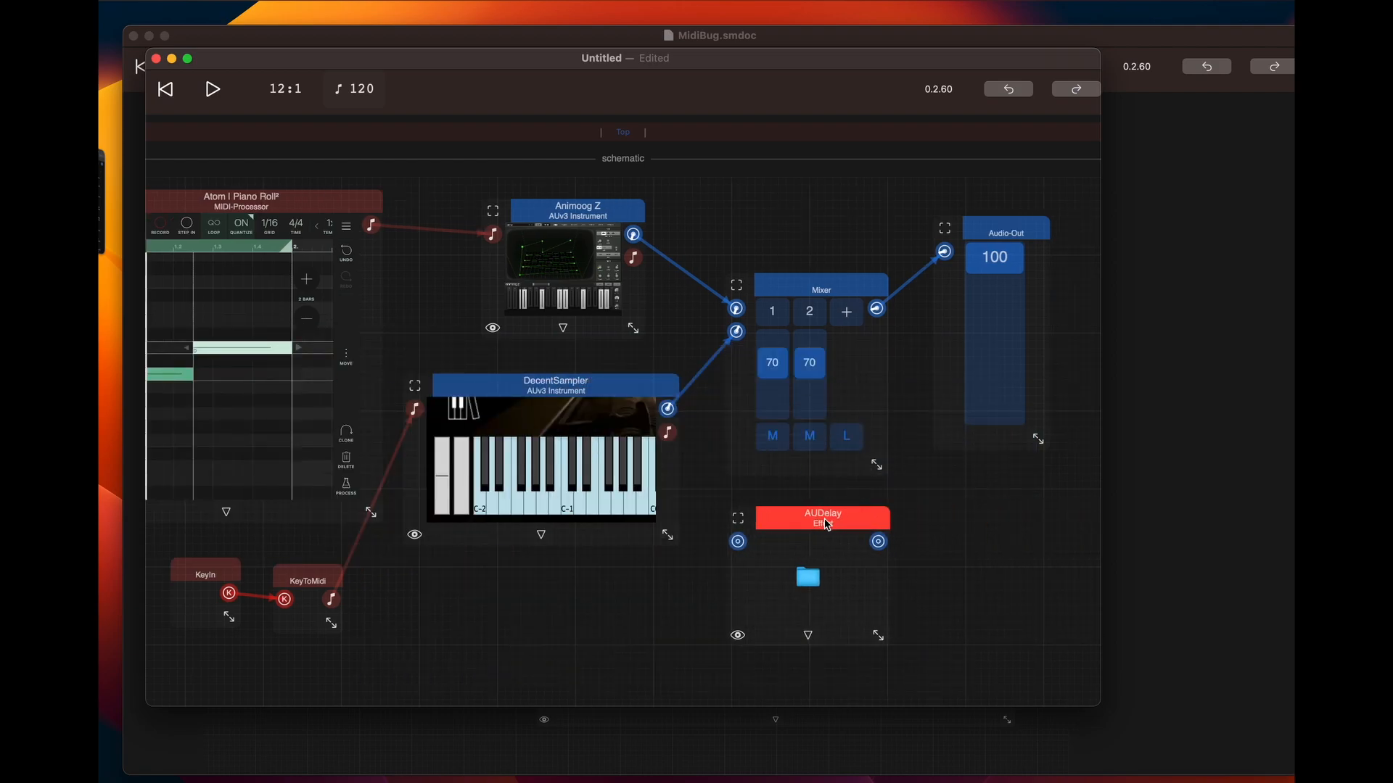
Reroute DecentSampler's output through AUDelay into the Mixer's second input, and enlarge the AUDelay module to show its controls
{"action": "left_click_drag", "start_coordinate": [782, 333], "coordinate": [784, 543]}
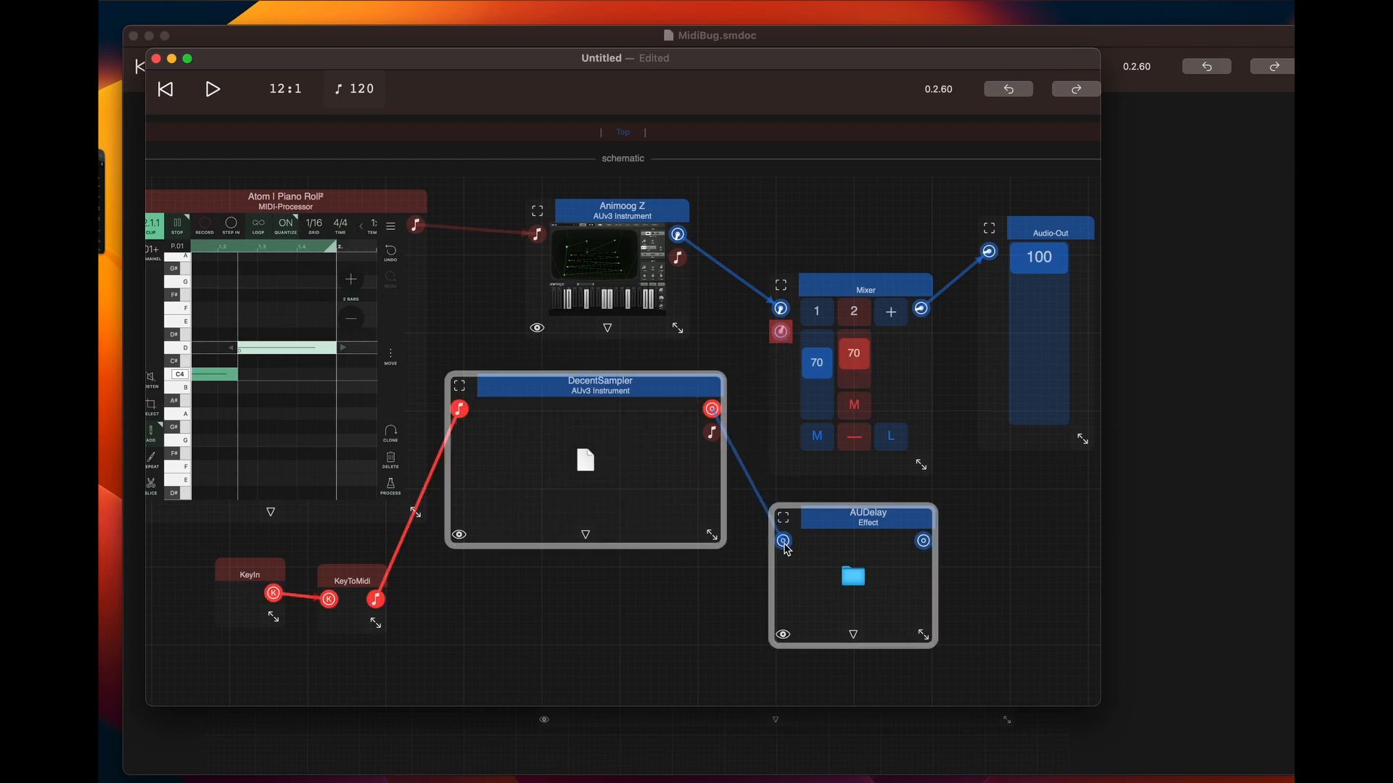
{"action": "left_click_drag", "start_coordinate": [923, 540], "coordinate": [783, 335]}
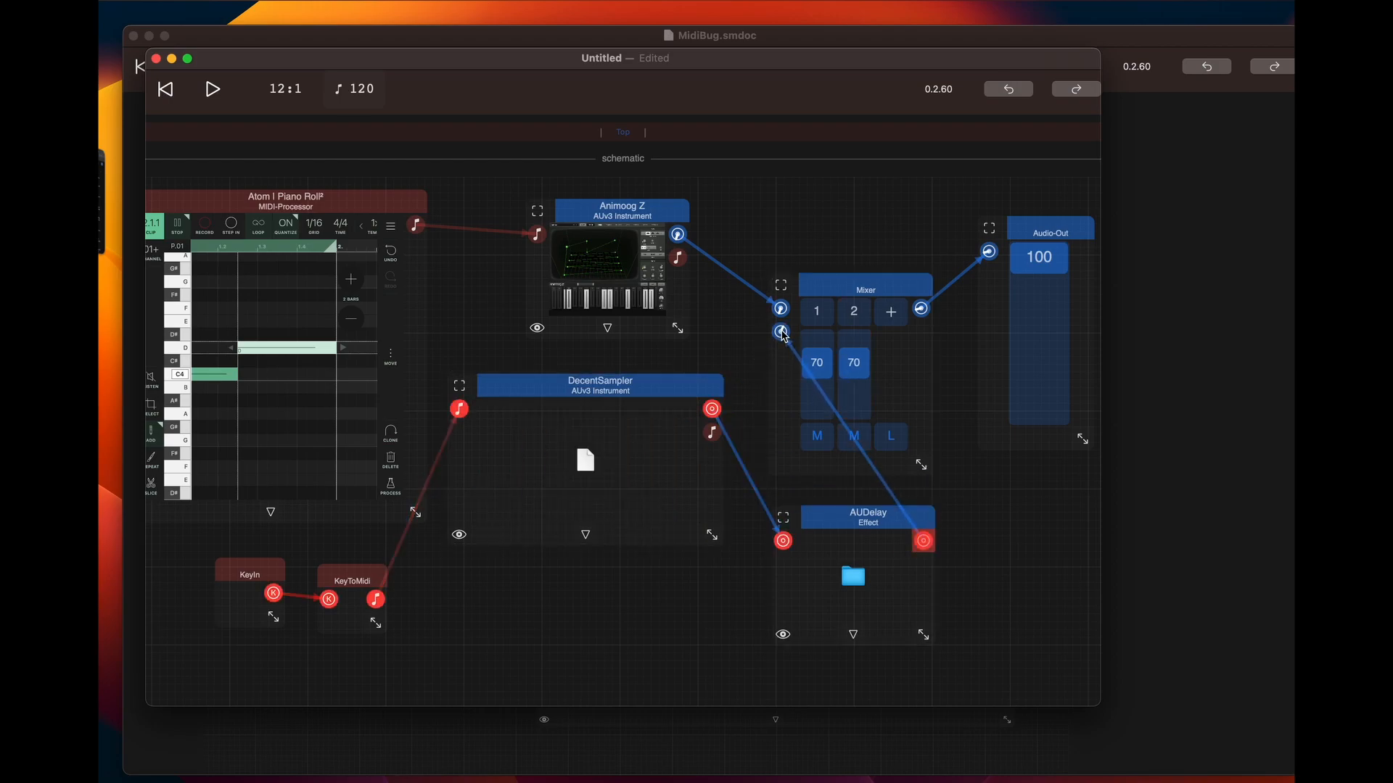
{"action": "left_click_drag", "start_coordinate": [925, 637], "coordinate": [1070, 679]}
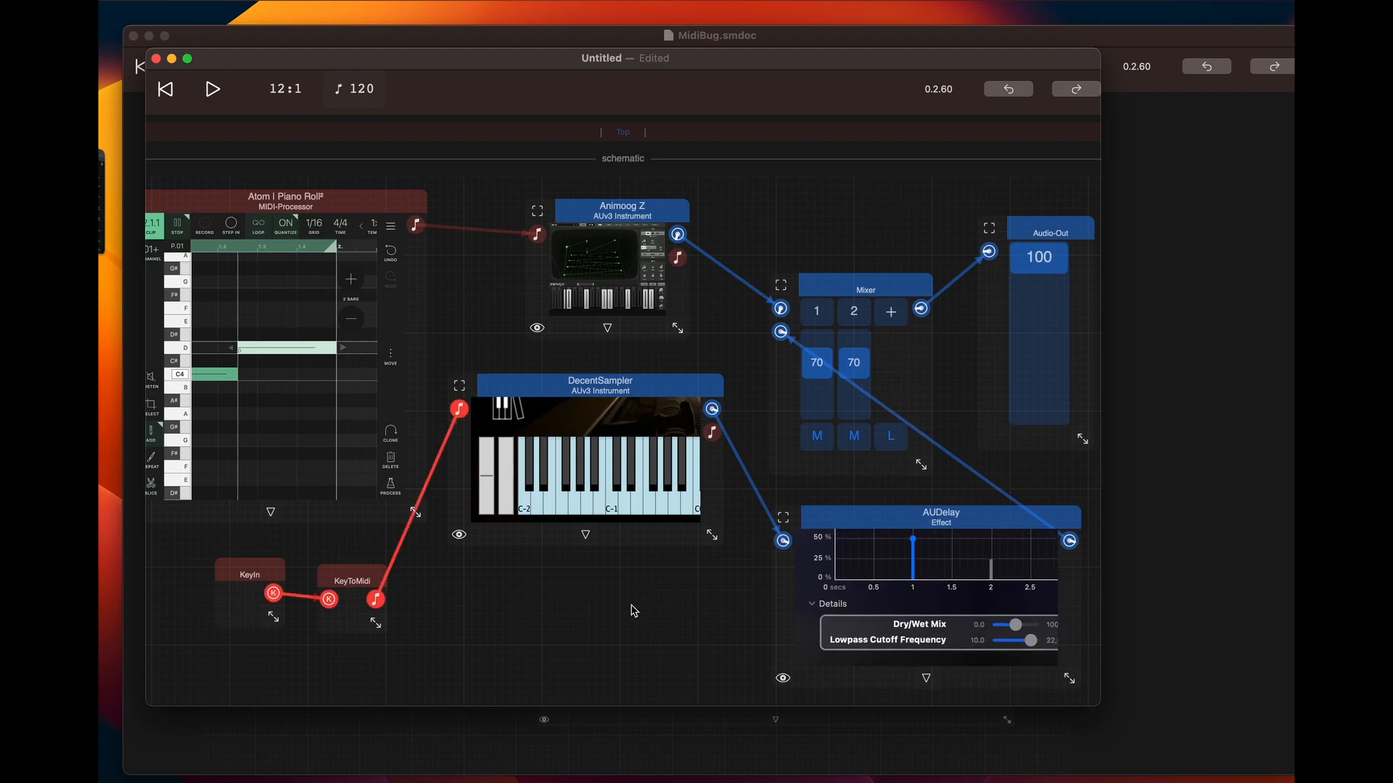
Play the patch from the beginning while sounding keyboard notes through the delayed DecentSampler, and stop playback
{"action": "key", "text": "XF86AudioRaiseVolume"}
{"action": "key", "text": "a"}
{"action": "left_click", "coordinate": [168, 91]}
{"action": "left_click", "coordinate": [212, 91]}
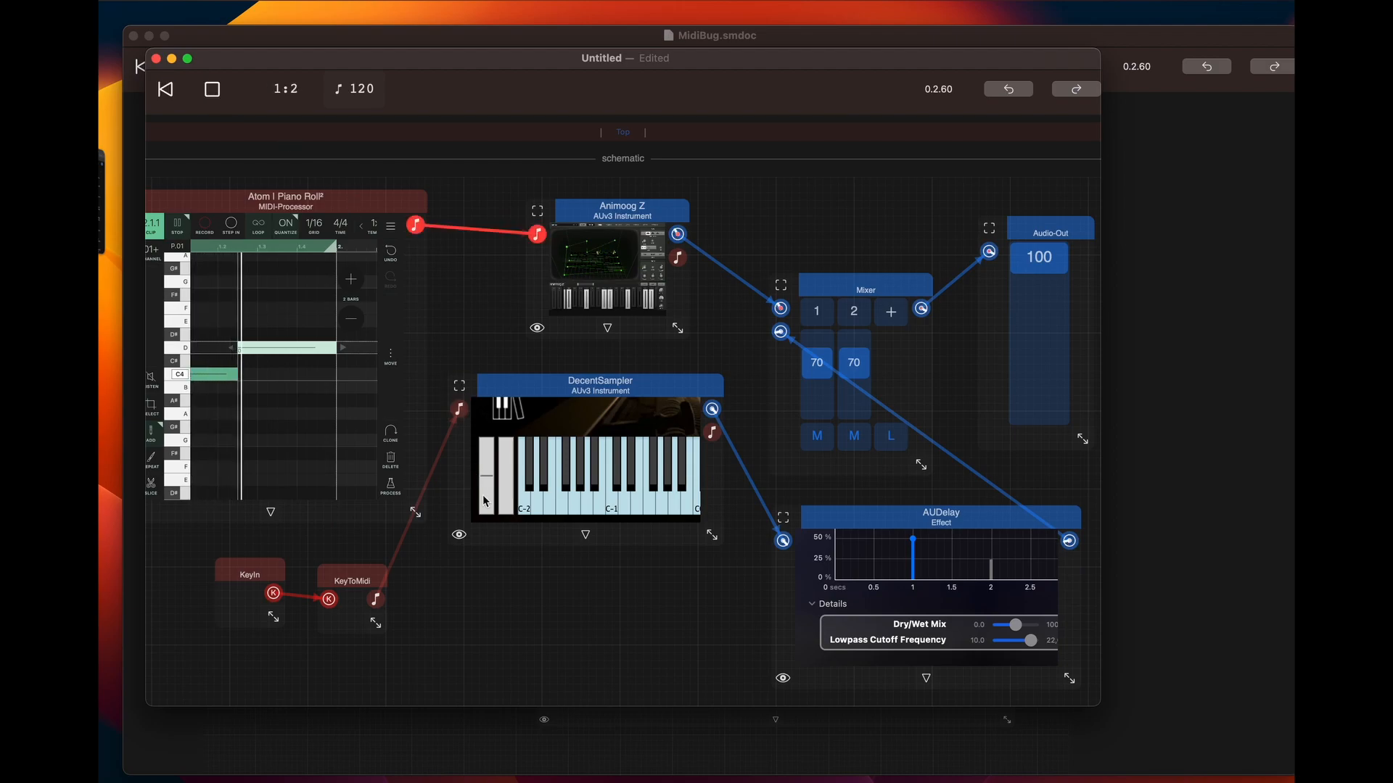
{"action": "key", "text": "a"}
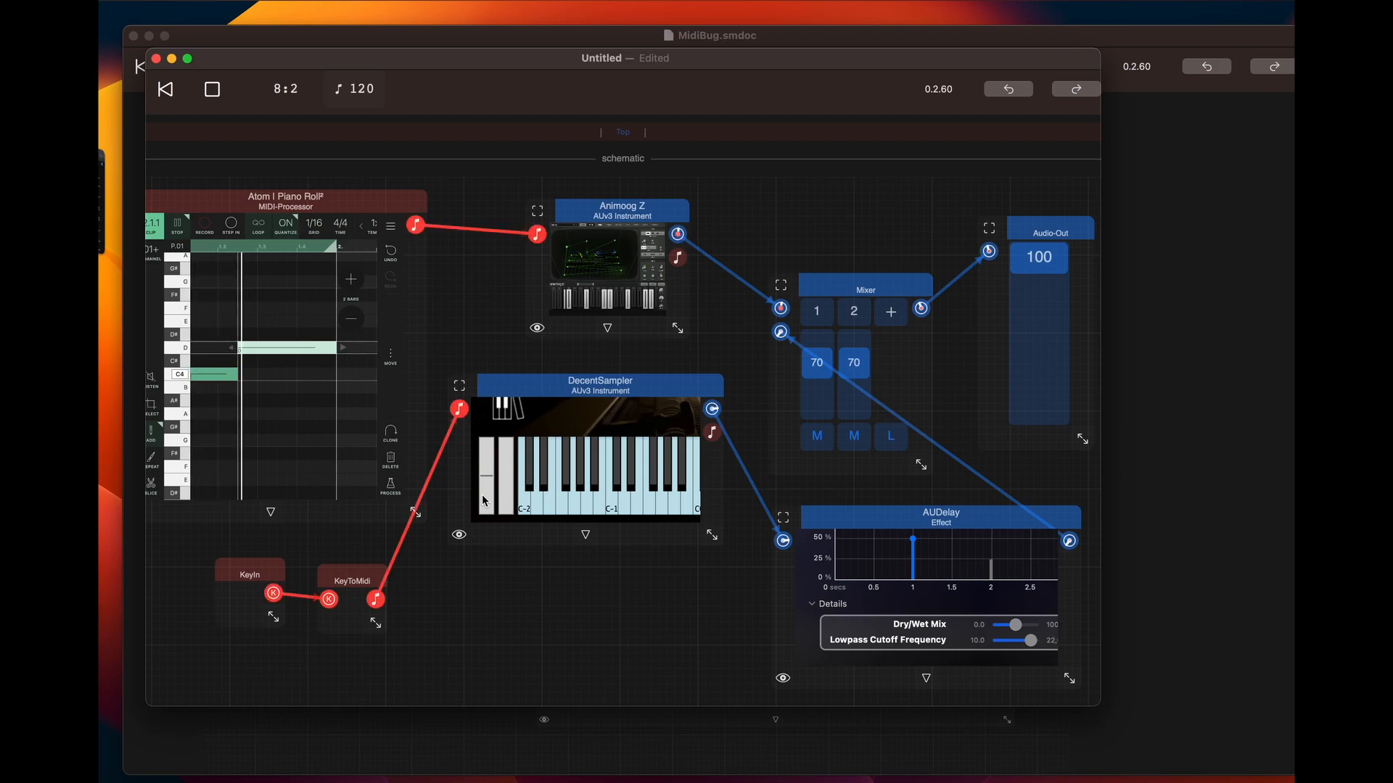
{"action": "left_click", "coordinate": [214, 90]}
Shift AUDelay slightly left and add a Custom Effect component below DecentSampler
{"action": "left_click_drag", "start_coordinate": [934, 516], "coordinate": [899, 514]}
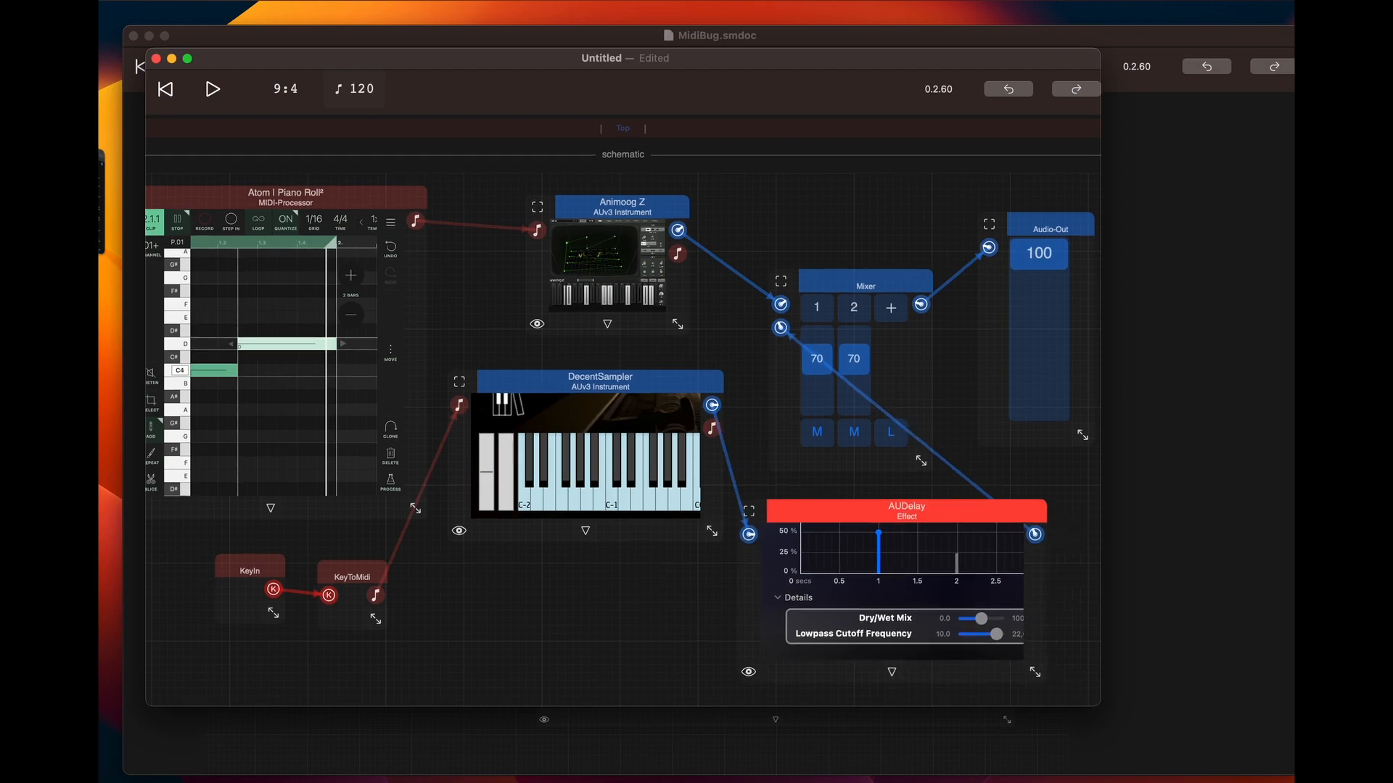
{"action": "scroll", "coordinate": [947, 520], "scroll_direction": "down", "scroll_amount": 5}
{"action": "left_click", "coordinate": [627, 453]}
{"action": "left_click", "coordinate": [917, 377]}
{"action": "left_click", "coordinate": [569, 452]}
{"action": "double_click", "coordinate": [527, 474]}
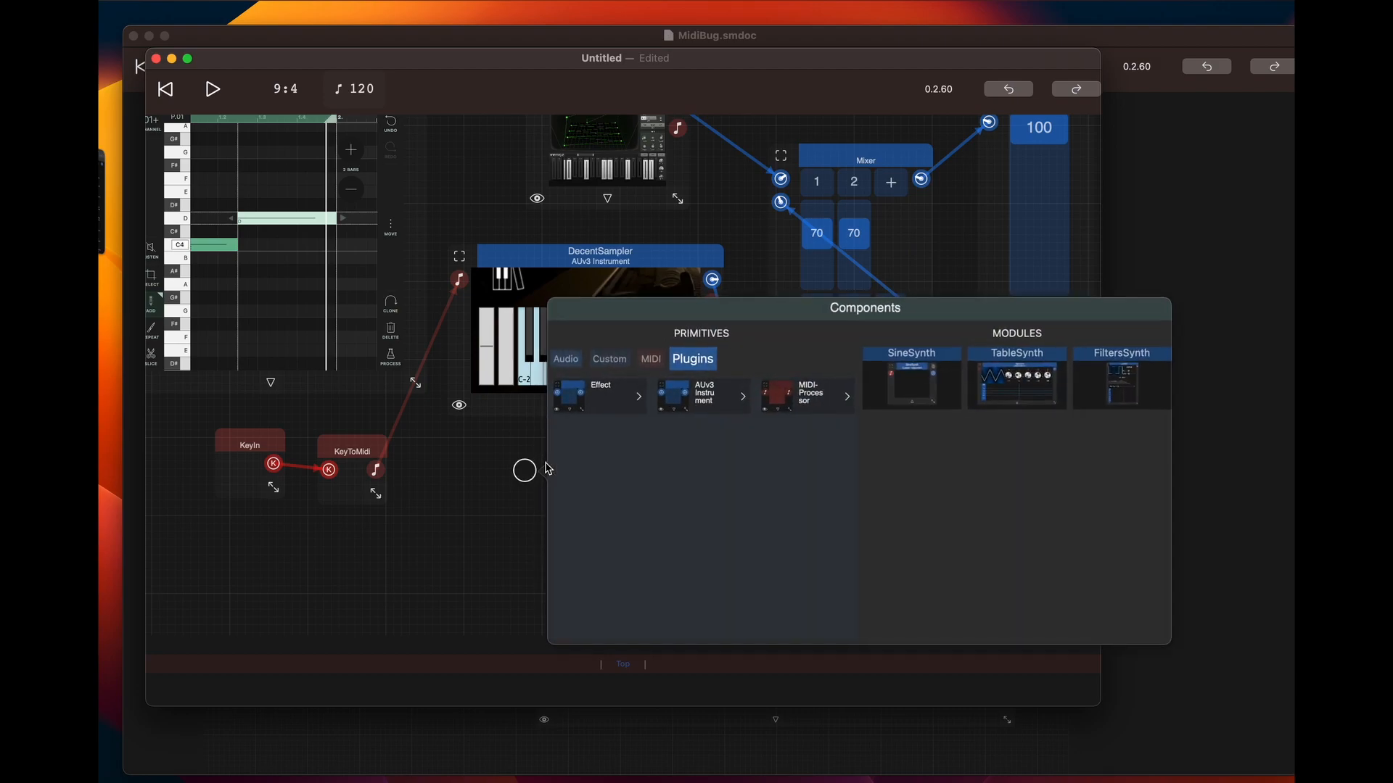
{"action": "left_click", "coordinate": [614, 363]}
{"action": "left_click", "coordinate": [584, 395]}
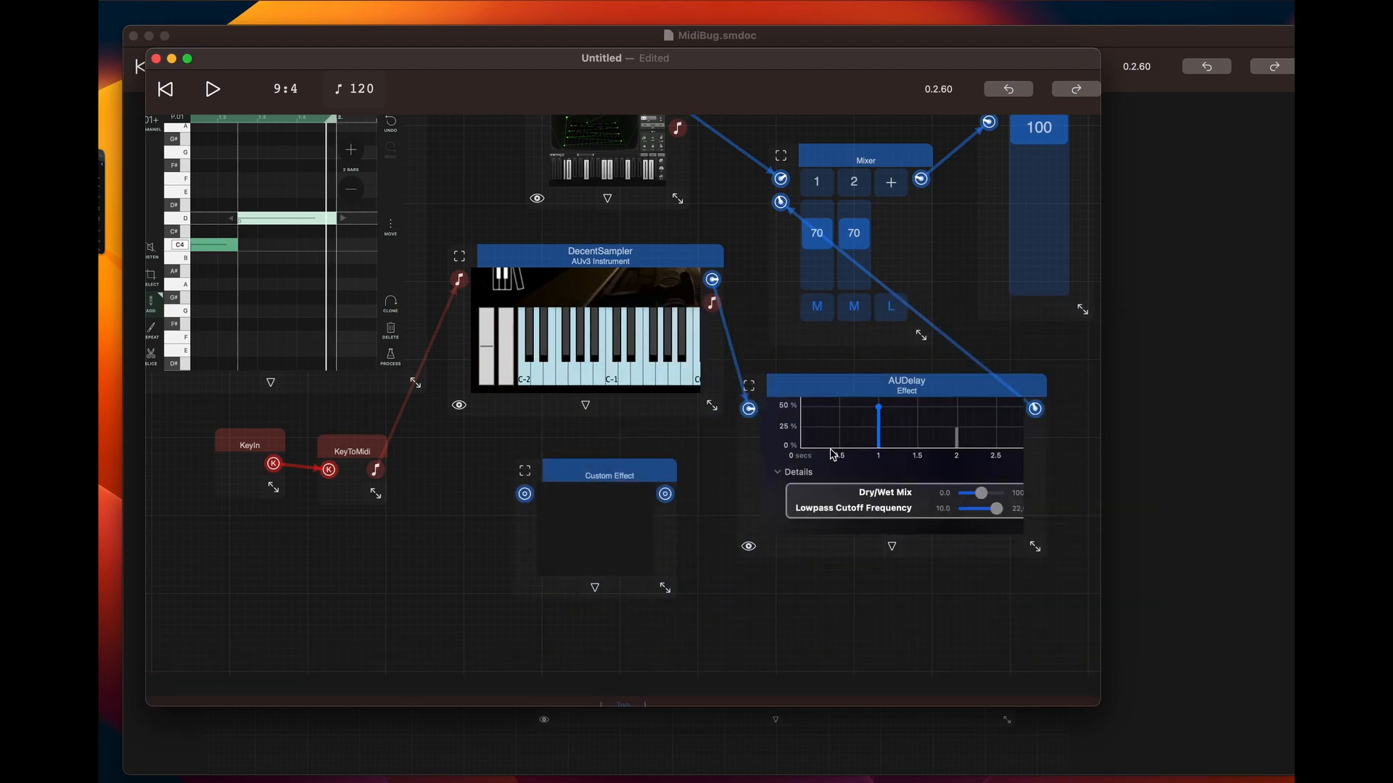
Move the Custom Effect slightly up and left, and expand its internal schematic
{"action": "left_click", "coordinate": [673, 464]}
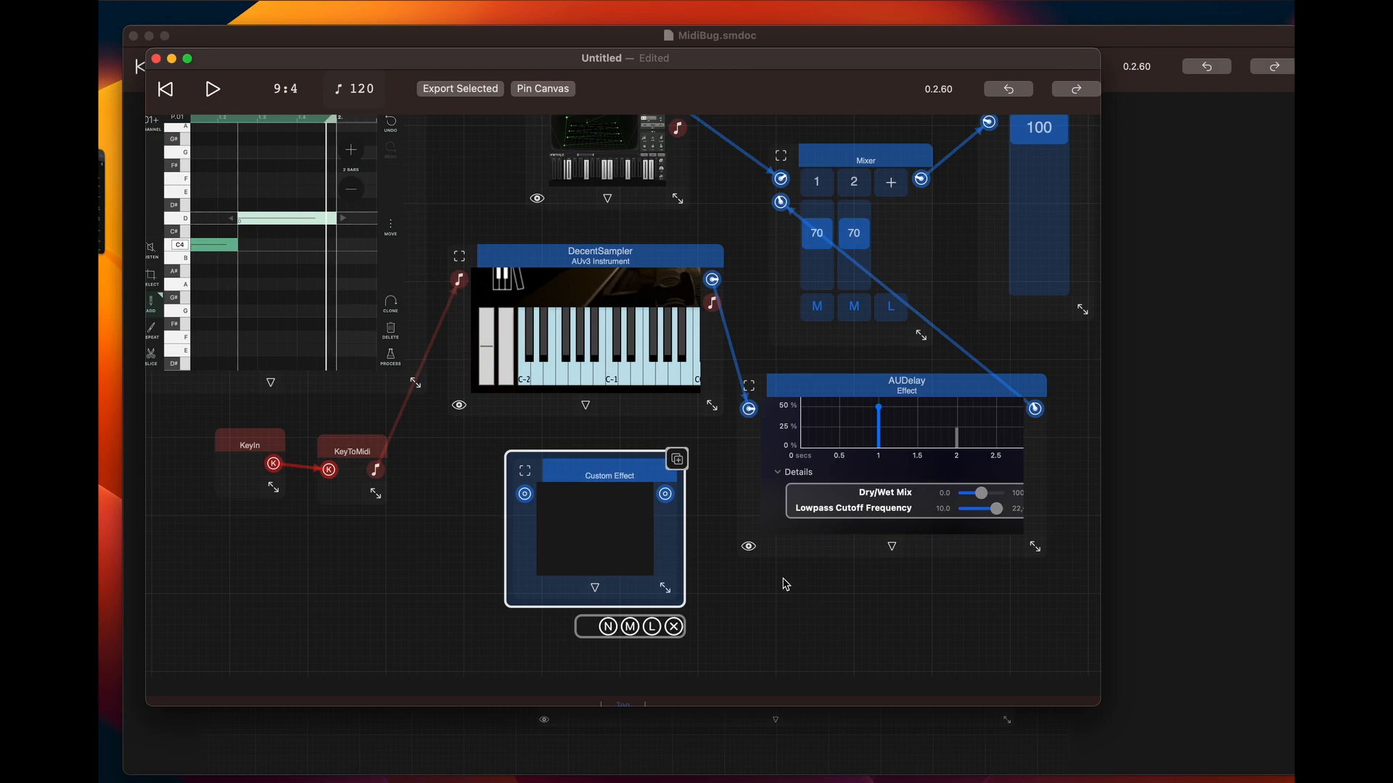
{"action": "left_click_drag", "start_coordinate": [631, 478], "coordinate": [605, 467]}
{"action": "left_click", "coordinate": [700, 554]}
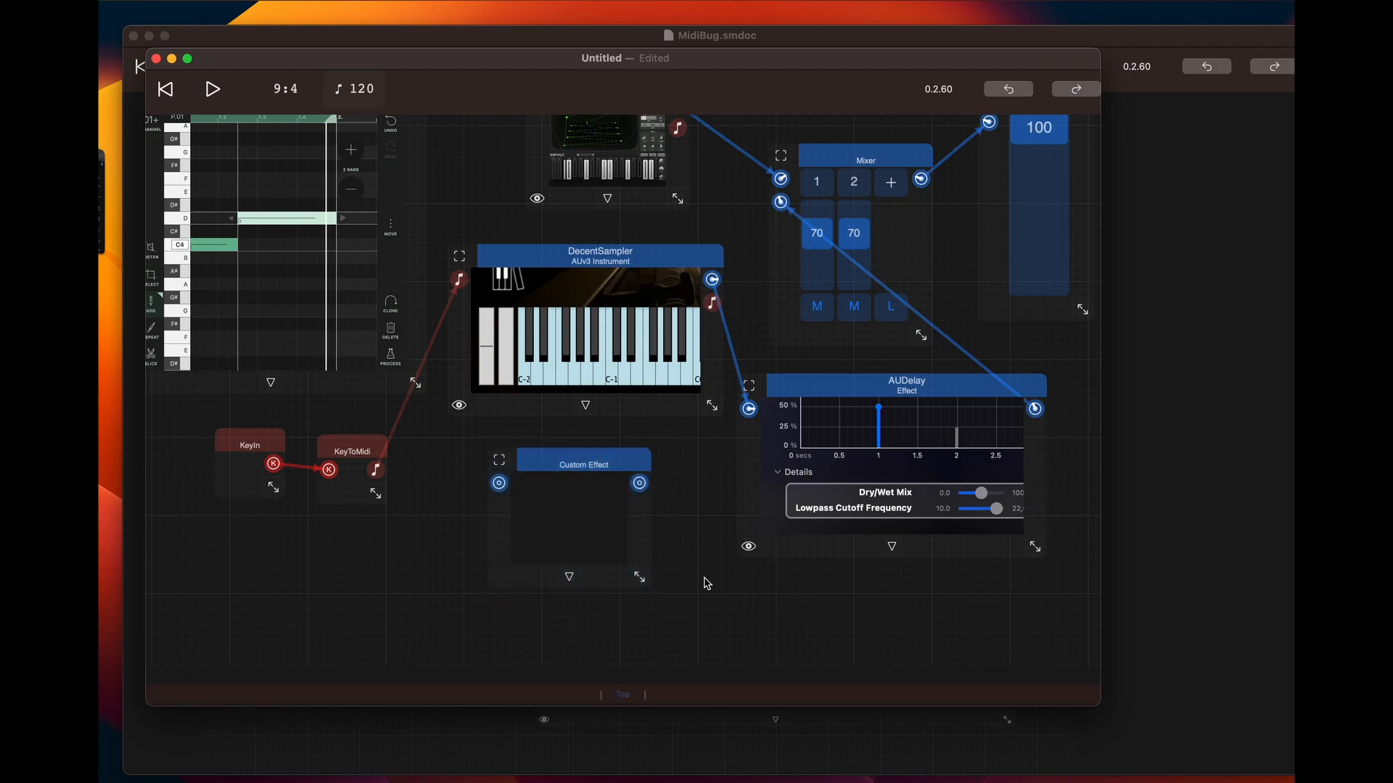
{"action": "left_click", "coordinate": [569, 578]}
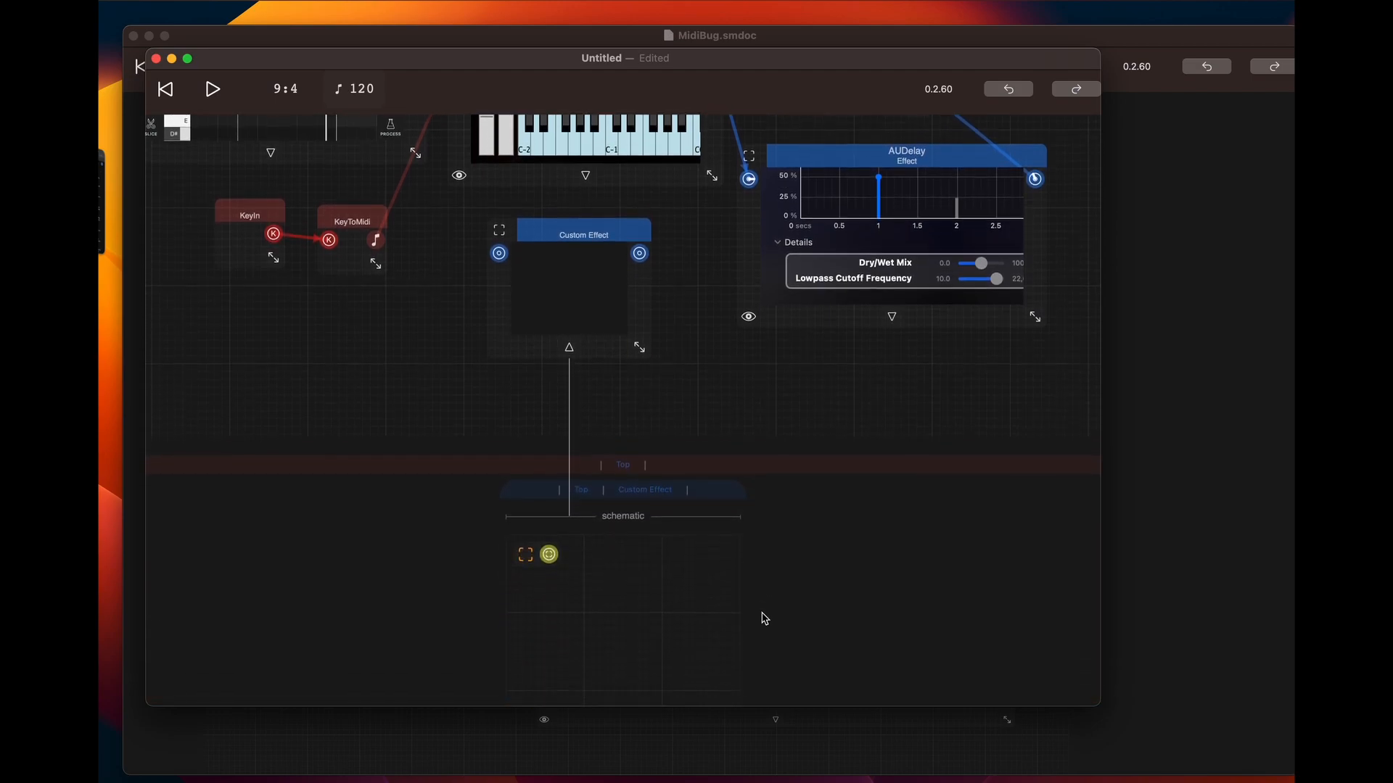
Add CFloat AudioIn and AudioOut components to the Custom Effect schematic and wire both channels from AudioIn to AudioOut
{"action": "left_click", "coordinate": [579, 578]}
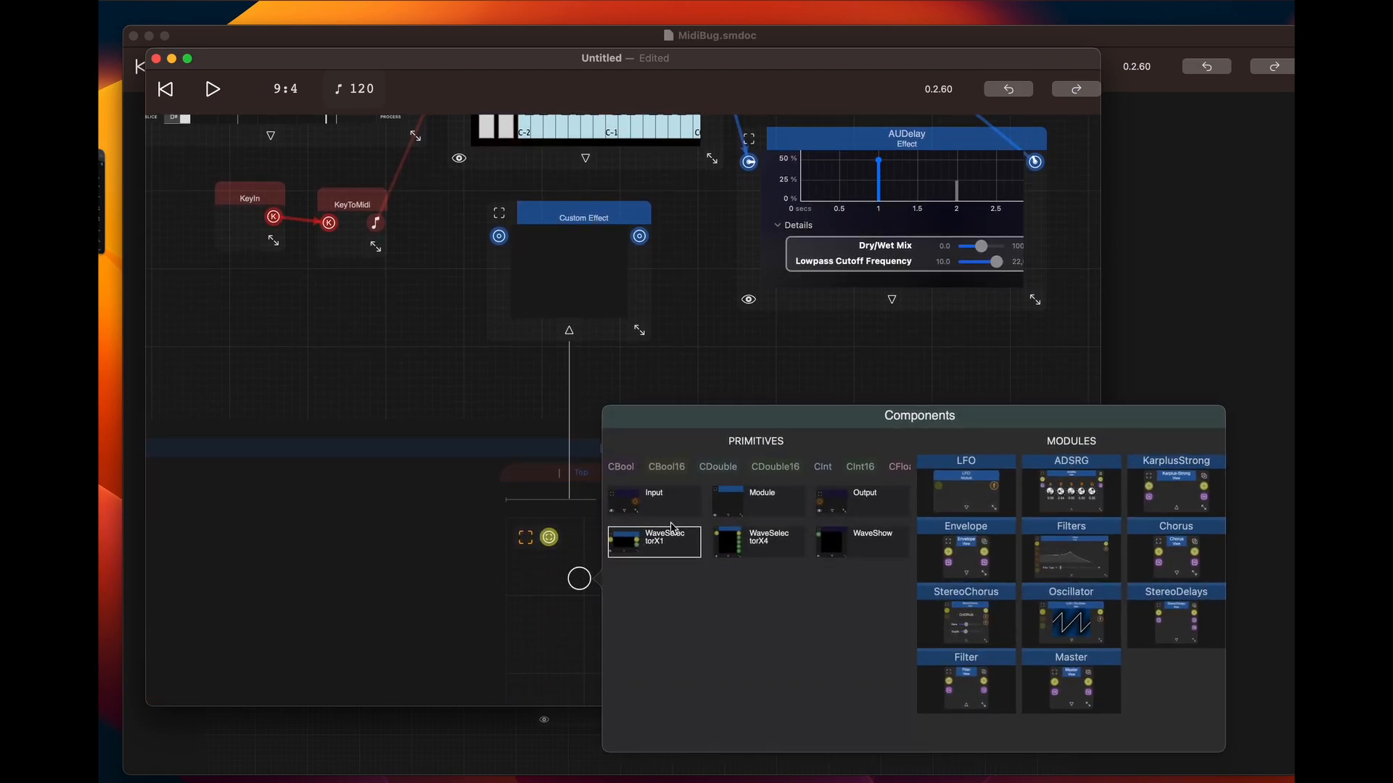
{"action": "scroll", "coordinate": [784, 476], "scroll_direction": "right", "scroll_amount": 3}
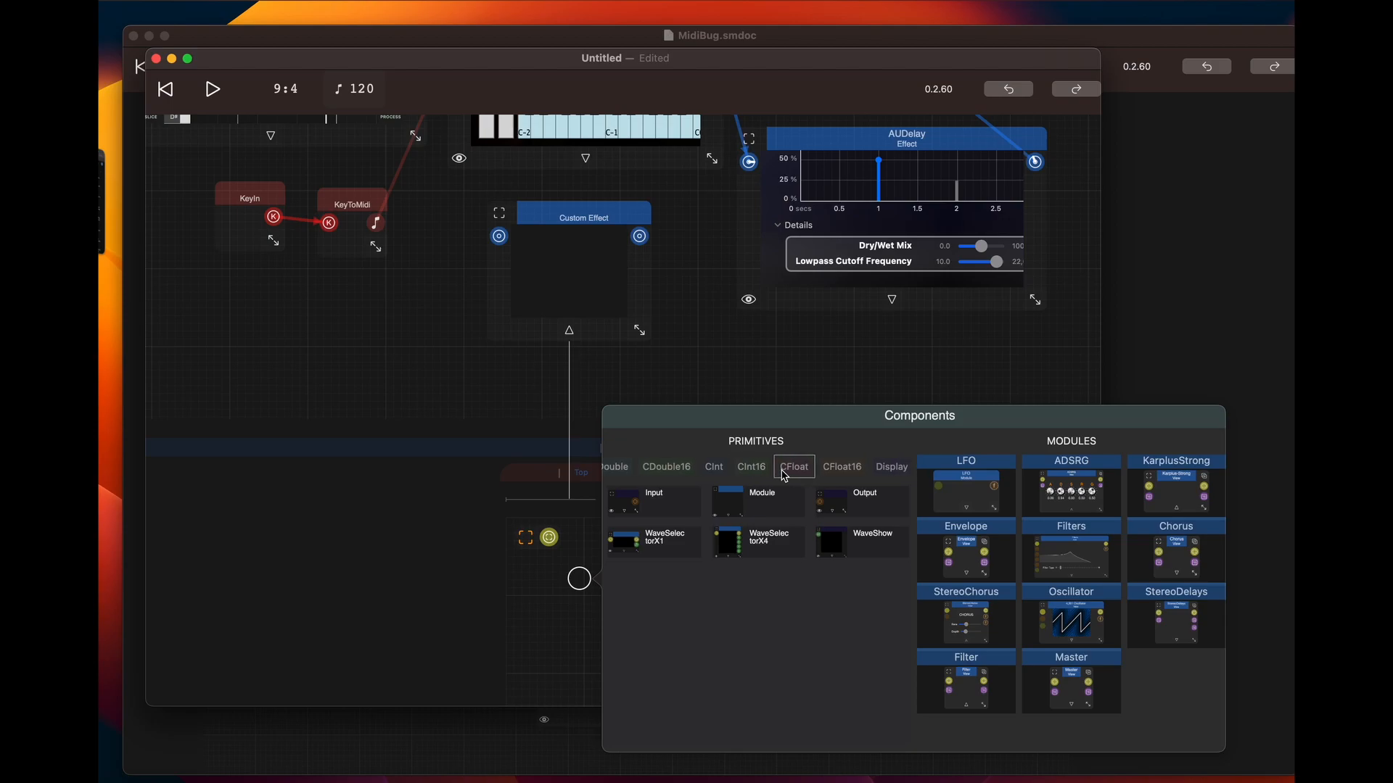
{"action": "left_click", "coordinate": [801, 474]}
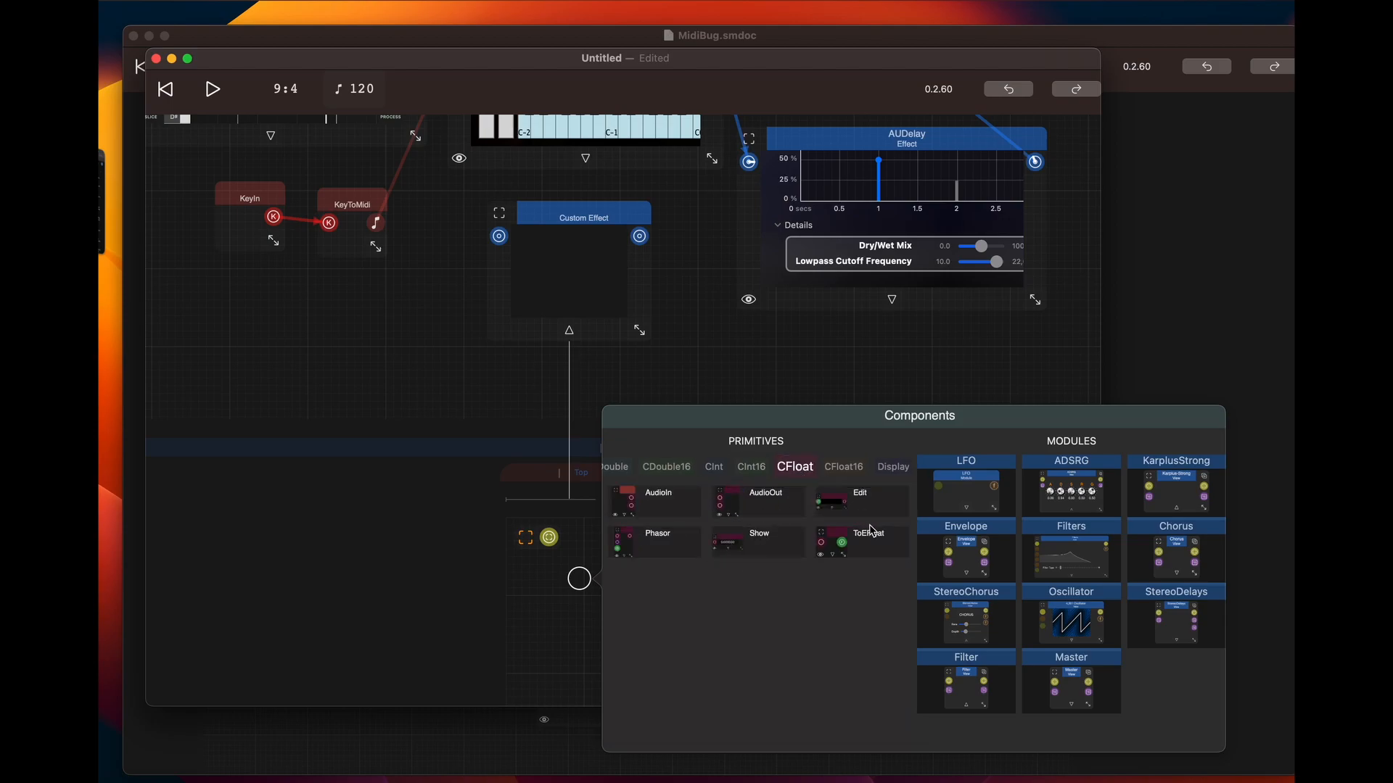
{"action": "left_click", "coordinate": [674, 504]}
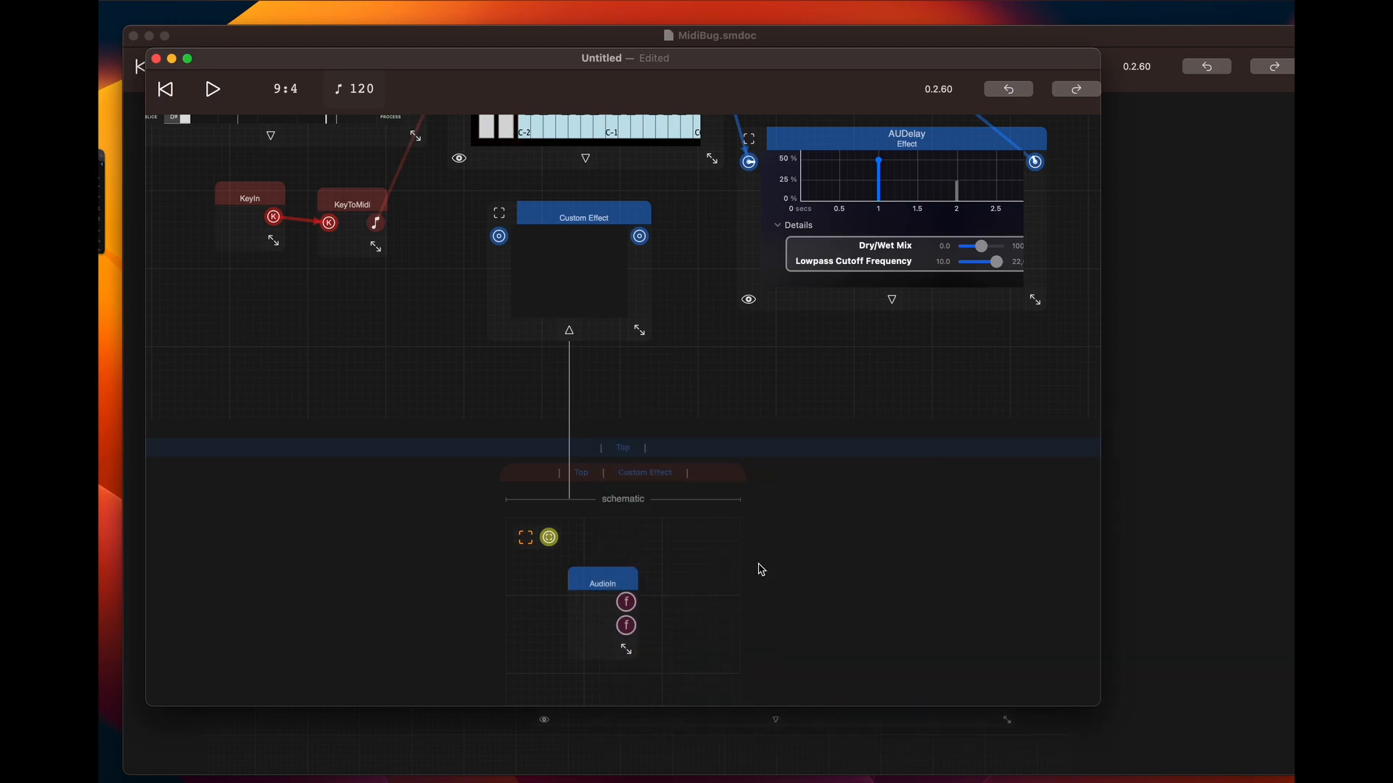
{"action": "double_click", "coordinate": [709, 585]}
{"action": "left_click", "coordinate": [249, 500]}
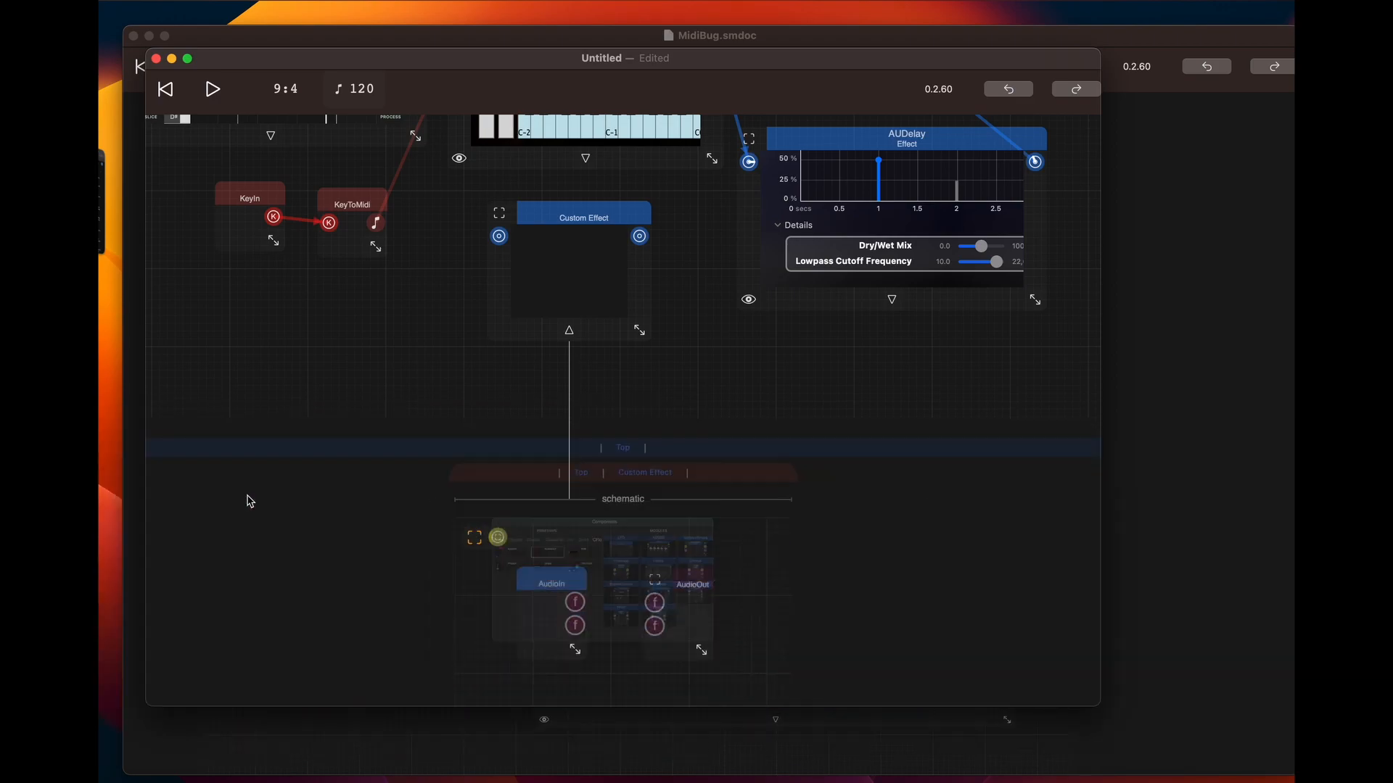
{"action": "left_click_drag", "start_coordinate": [567, 602], "coordinate": [666, 602]}
{"action": "left_click_drag", "start_coordinate": [563, 625], "coordinate": [668, 632]}
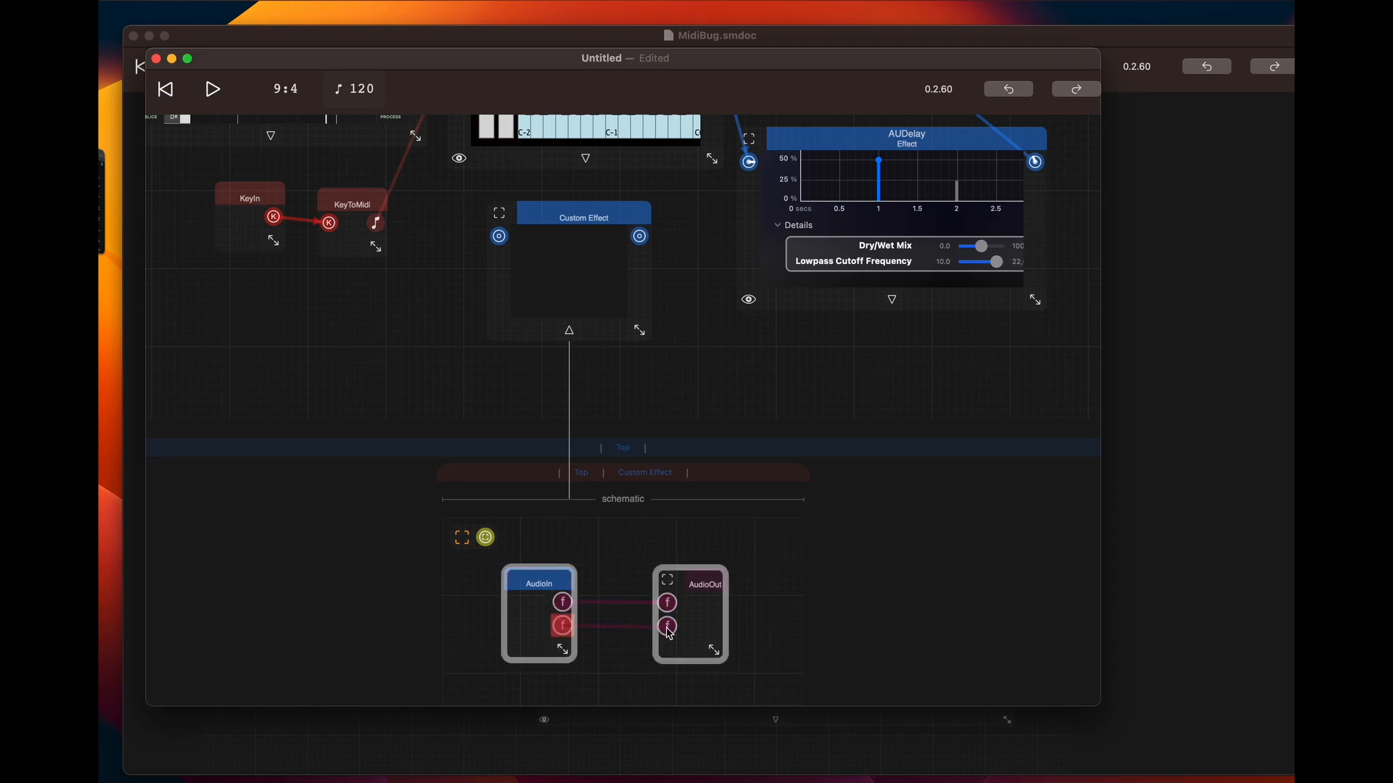
Show the port labels on both AudioIn and AudioOut in the Custom Effect schematic
{"action": "left_click", "coordinate": [540, 584]}
{"action": "scroll", "coordinate": [606, 569], "scroll_direction": "down", "scroll_amount": 3}
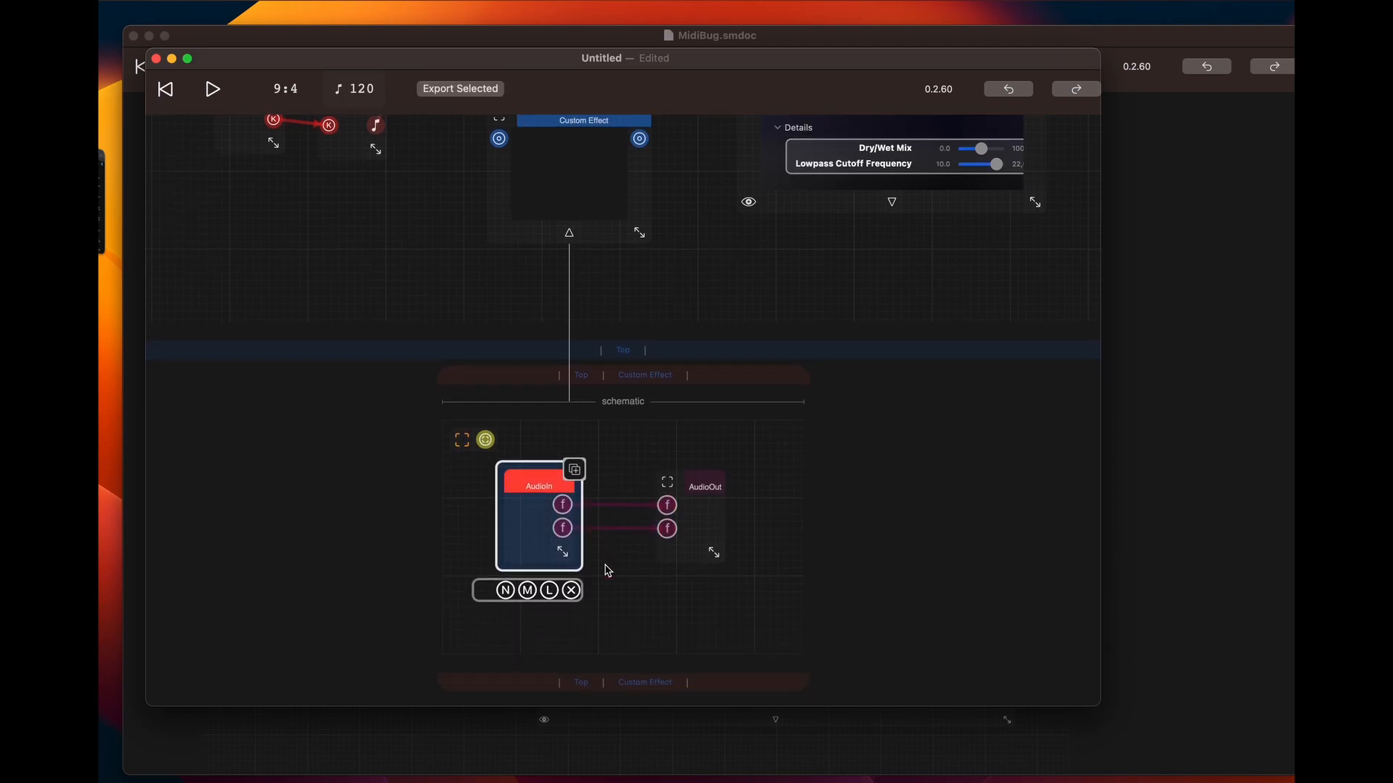
{"action": "left_click", "coordinate": [548, 593]}
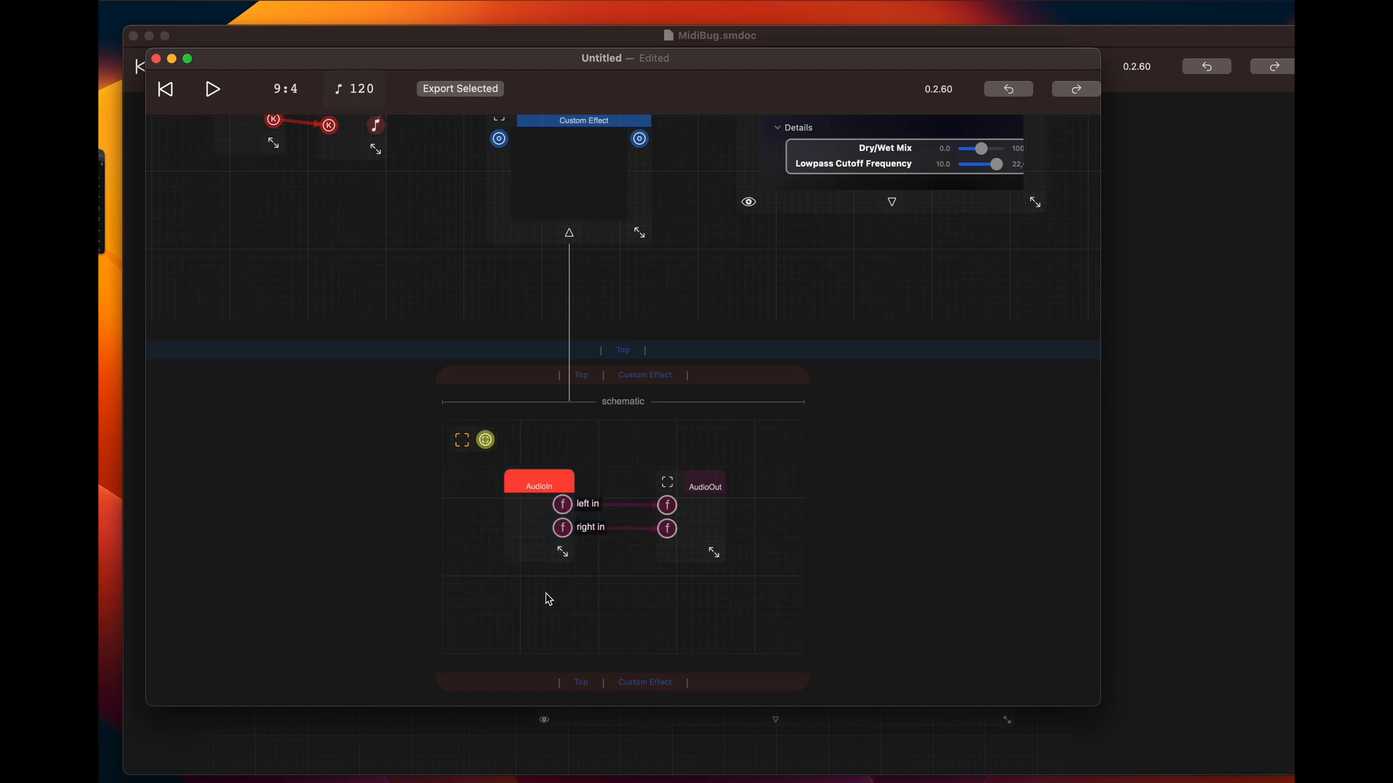
{"action": "left_click", "coordinate": [713, 490]}
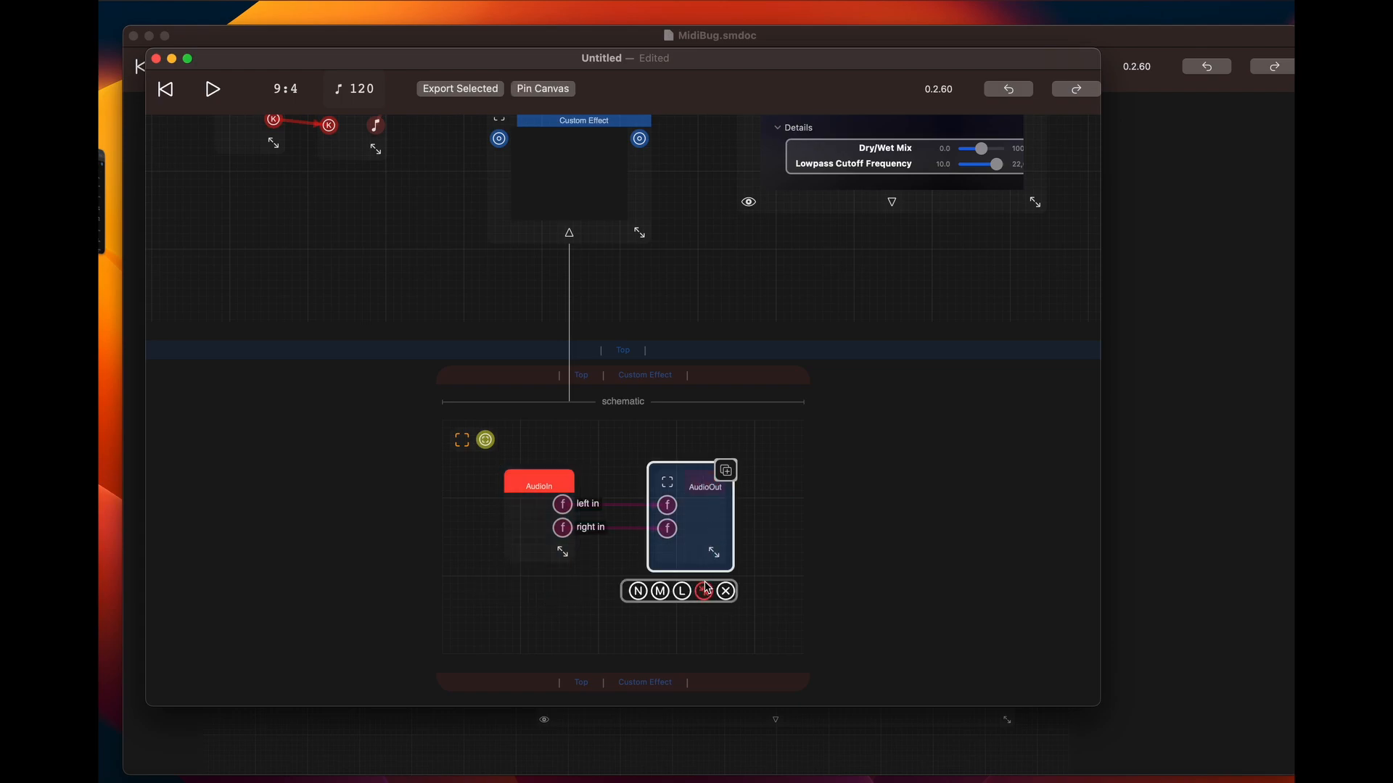
{"action": "left_click", "coordinate": [683, 592]}
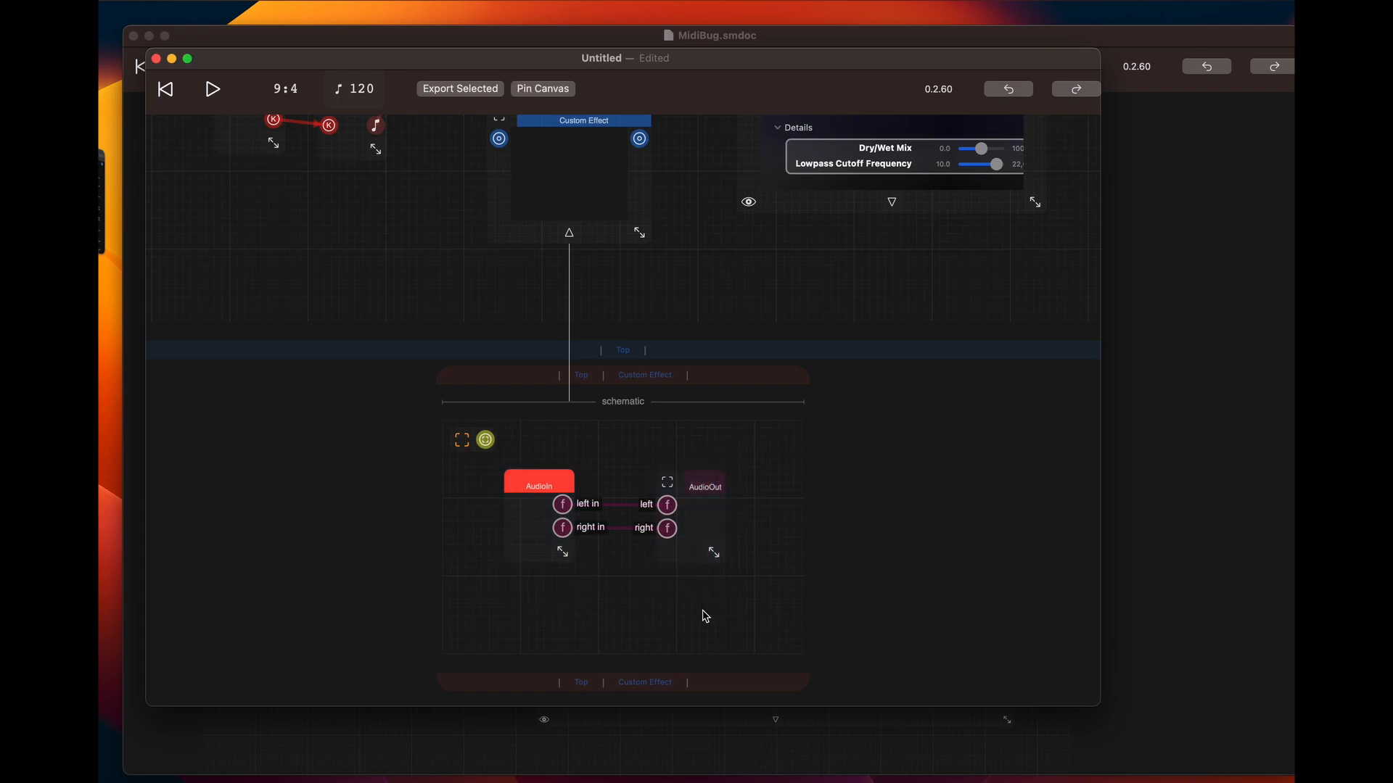
Reroute DecentSampler's output through Custom Effect instead of AUDelay, and connect Custom Effect's output to the Mixer's second input
{"action": "scroll", "coordinate": [638, 459], "scroll_direction": "up", "scroll_amount": 3}
{"action": "scroll", "coordinate": [638, 460], "scroll_direction": "up", "scroll_amount": 3}
{"action": "left_click_drag", "start_coordinate": [749, 352], "coordinate": [750, 288]}
{"action": "left_click_drag", "start_coordinate": [782, 147], "coordinate": [845, 171]}
{"action": "left_click_drag", "start_coordinate": [721, 230], "coordinate": [499, 427]}
{"action": "left_click_drag", "start_coordinate": [639, 434], "coordinate": [780, 146]}
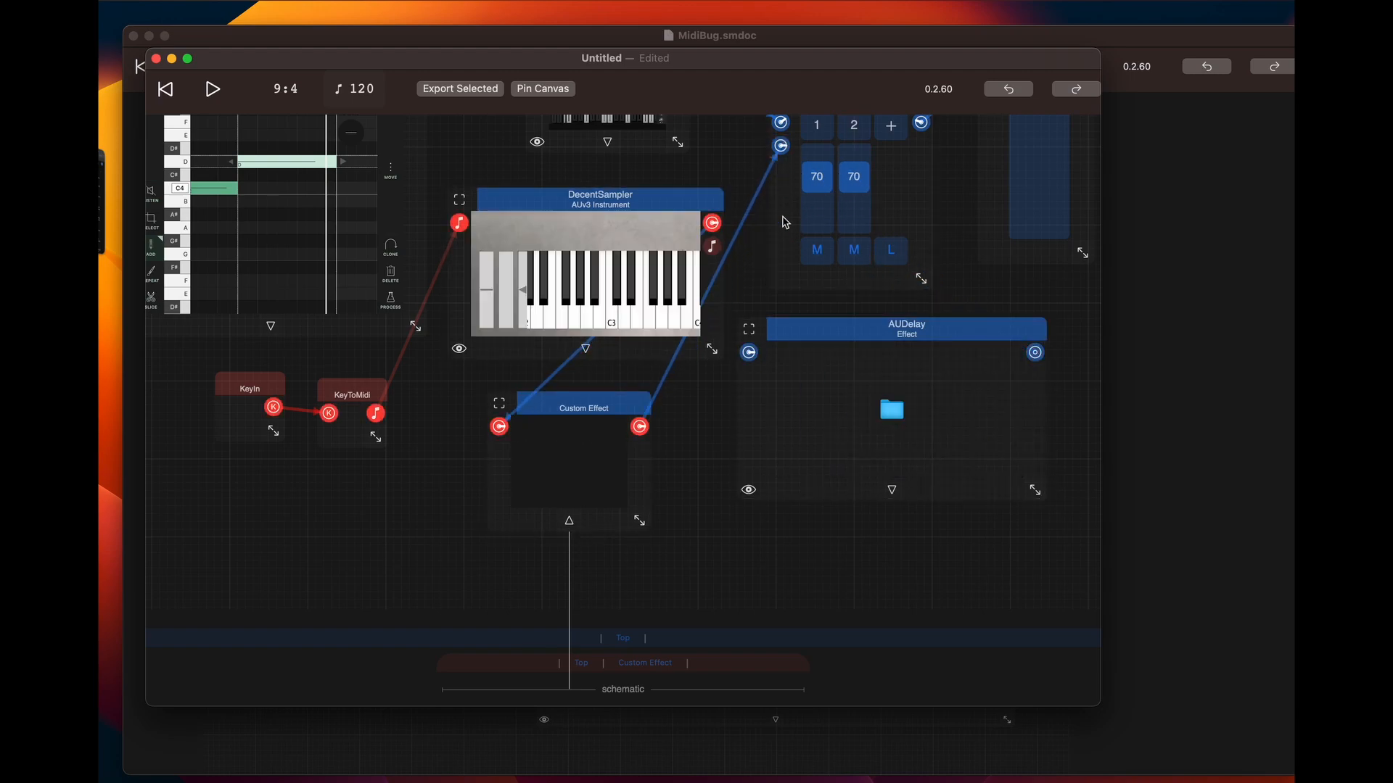
{"action": "left_click", "coordinate": [729, 567]}
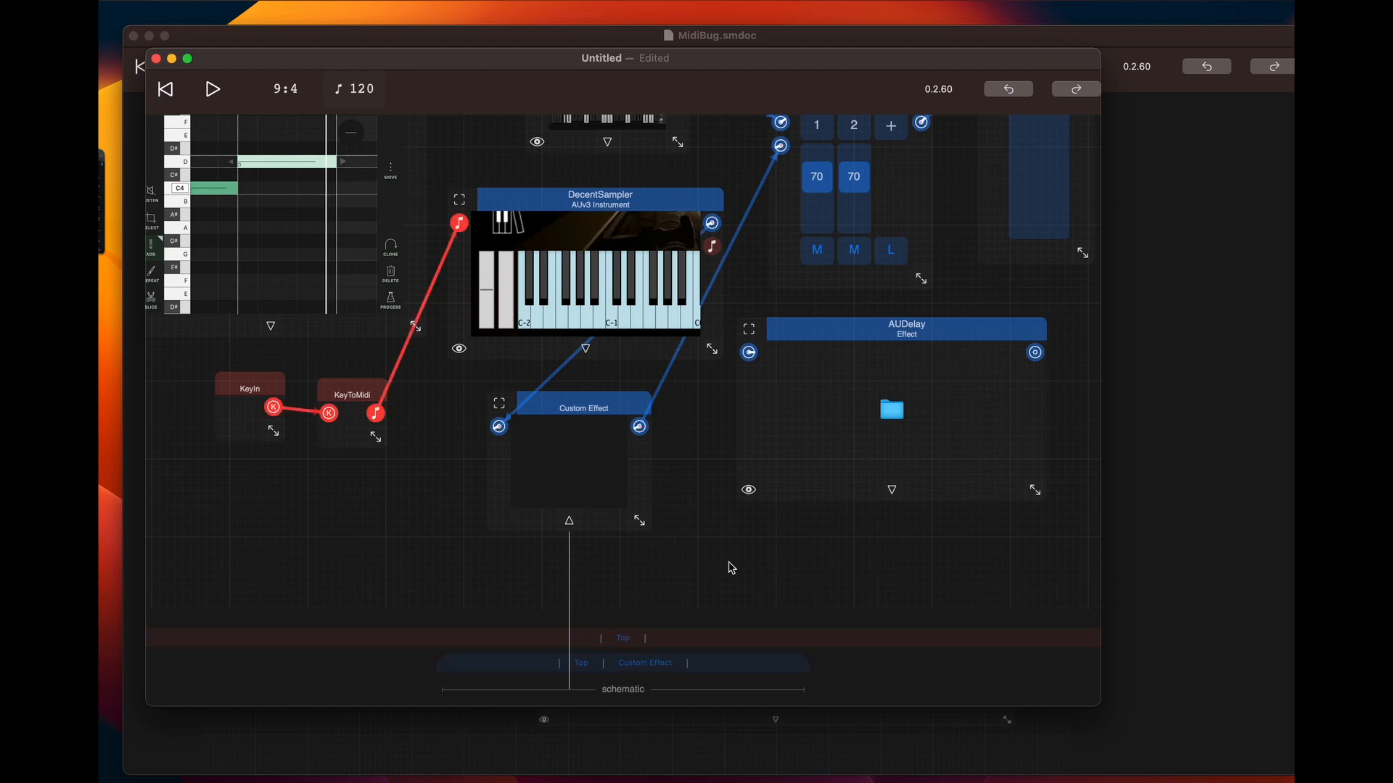
Spread AudioIn and AudioOut farther apart in the Custom Effect schematic and add a CFloat16 DelayInt component between them
{"action": "scroll", "coordinate": [728, 566], "scroll_direction": "down", "scroll_amount": 8}
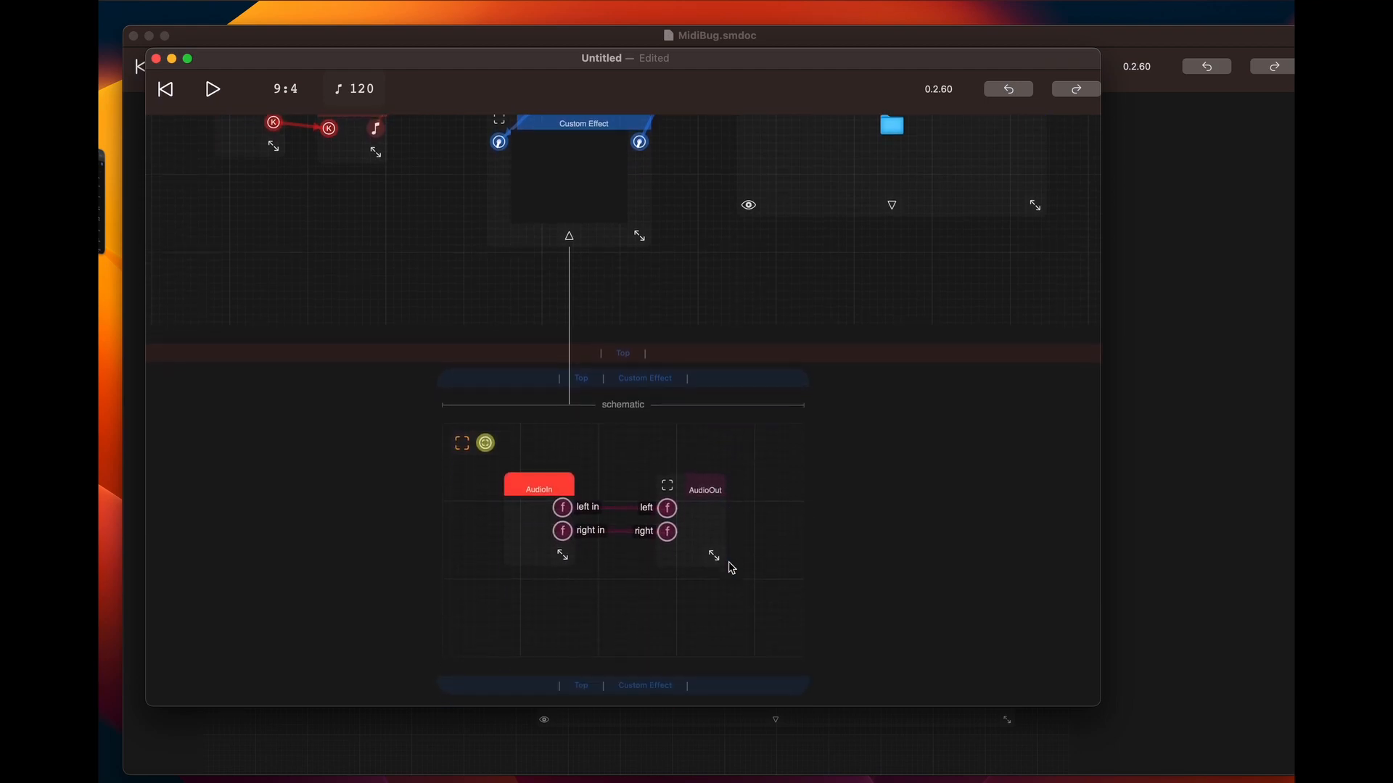
{"action": "left_click_drag", "start_coordinate": [796, 452], "coordinate": [830, 453]}
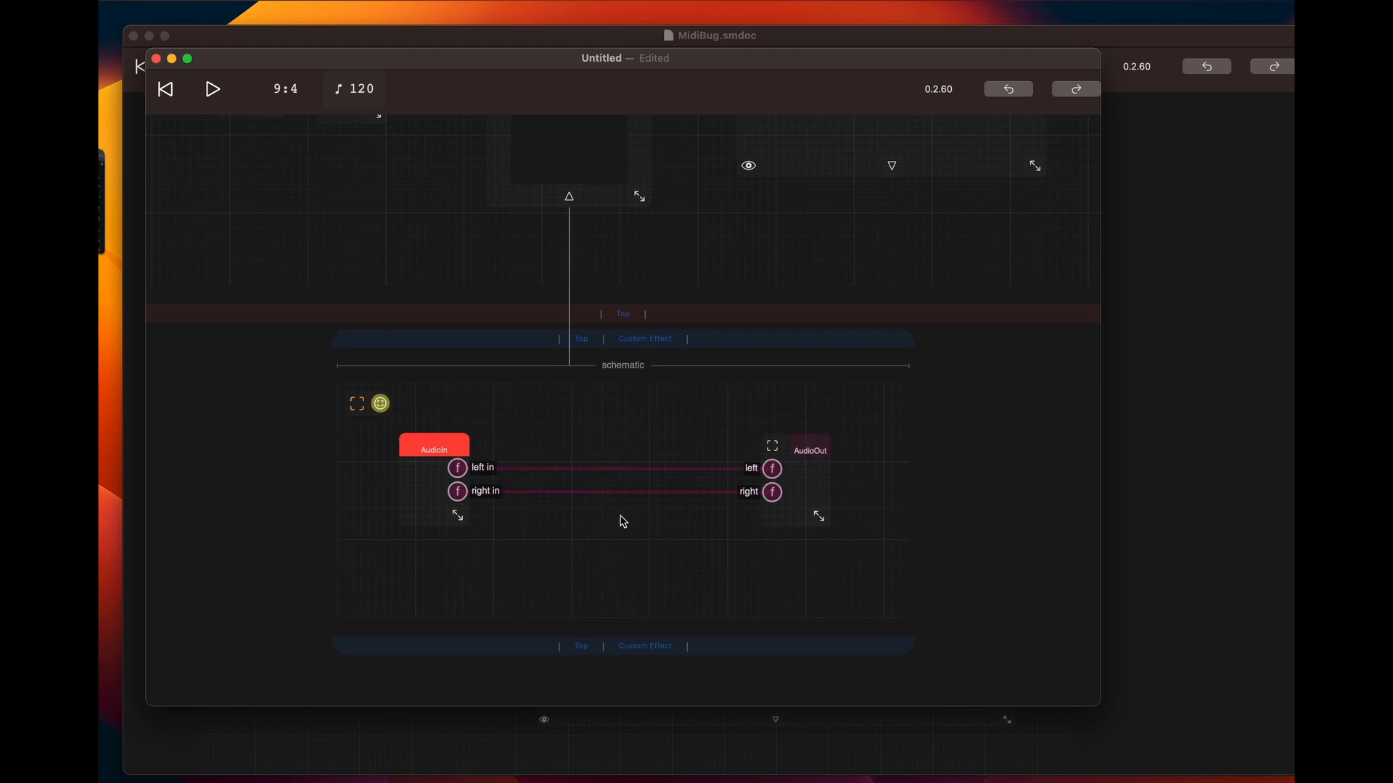
{"action": "double_click", "coordinate": [619, 516]}
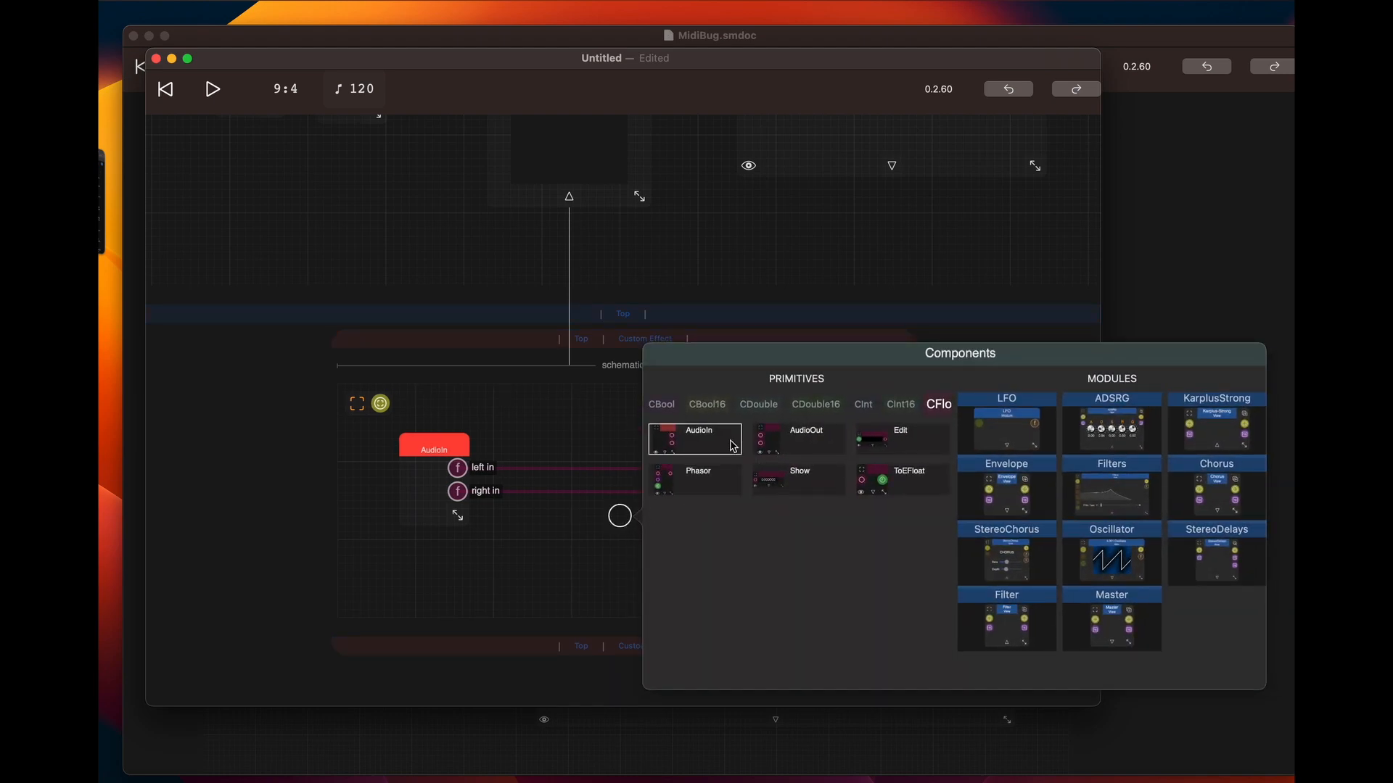
{"action": "scroll", "coordinate": [813, 405], "scroll_direction": "right", "scroll_amount": 4}
{"action": "scroll", "coordinate": [834, 406], "scroll_direction": "right", "scroll_amount": 2}
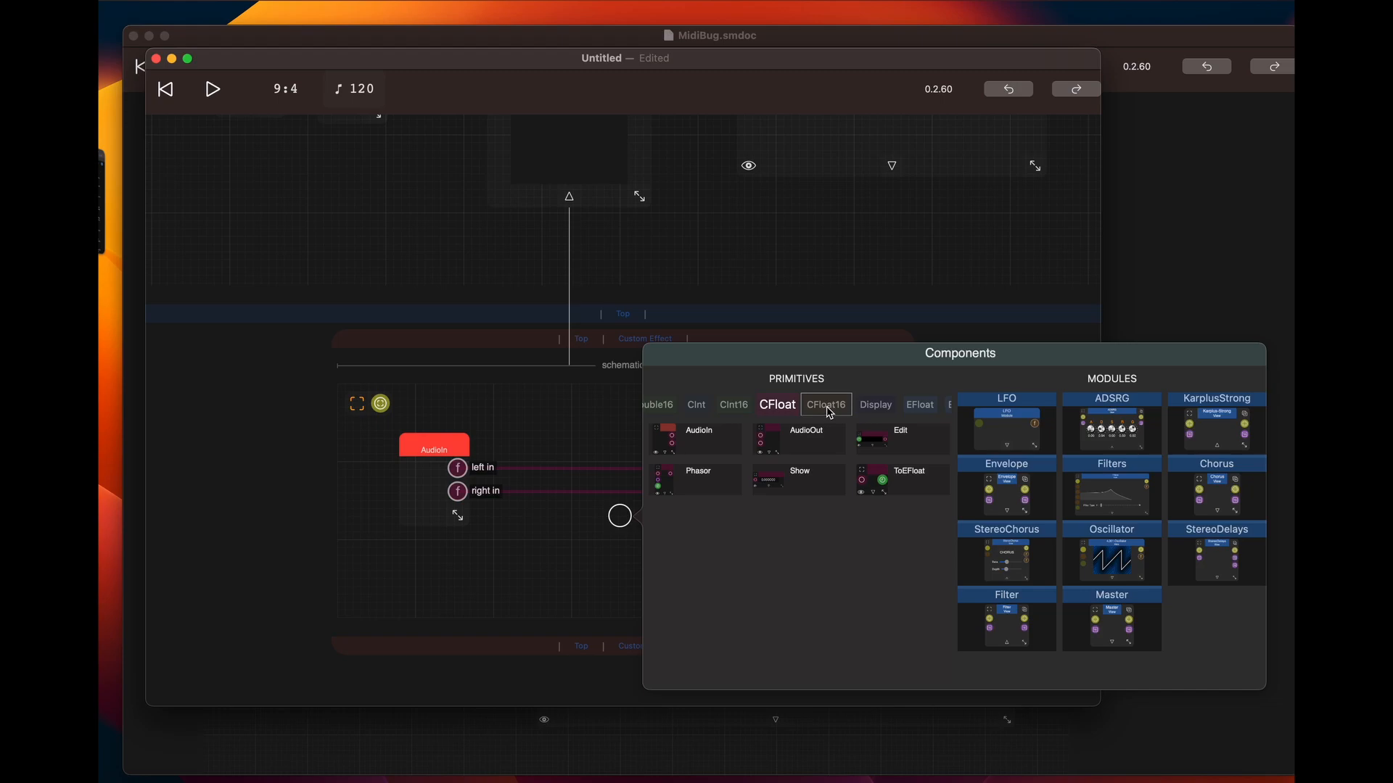
{"action": "left_click", "coordinate": [830, 412]}
{"action": "scroll", "coordinate": [891, 529], "scroll_direction": "down", "scroll_amount": 3}
{"action": "scroll", "coordinate": [891, 529], "scroll_direction": "down", "scroll_amount": 1}
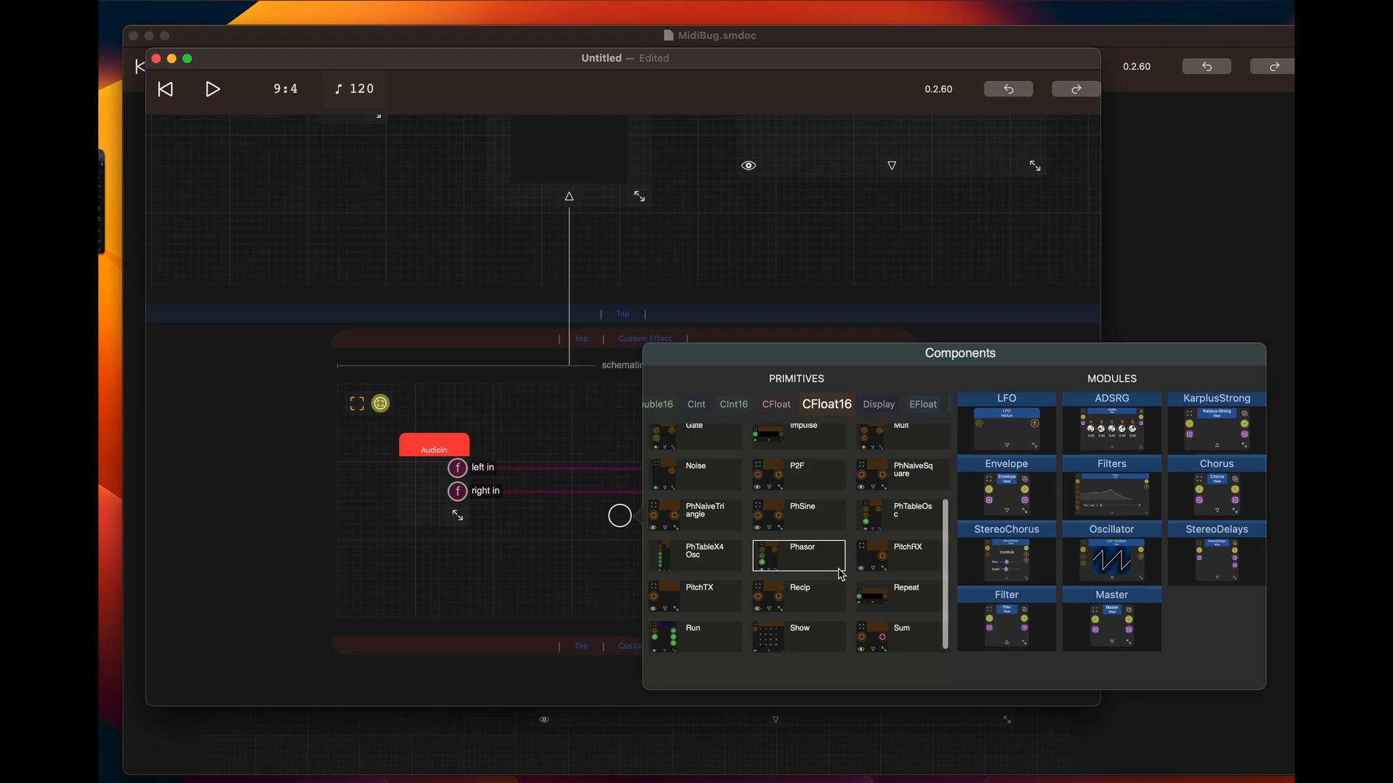
{"action": "scroll", "coordinate": [841, 575], "scroll_direction": "down", "scroll_amount": 2}
{"action": "scroll", "coordinate": [844, 559], "scroll_direction": "up", "scroll_amount": 5}
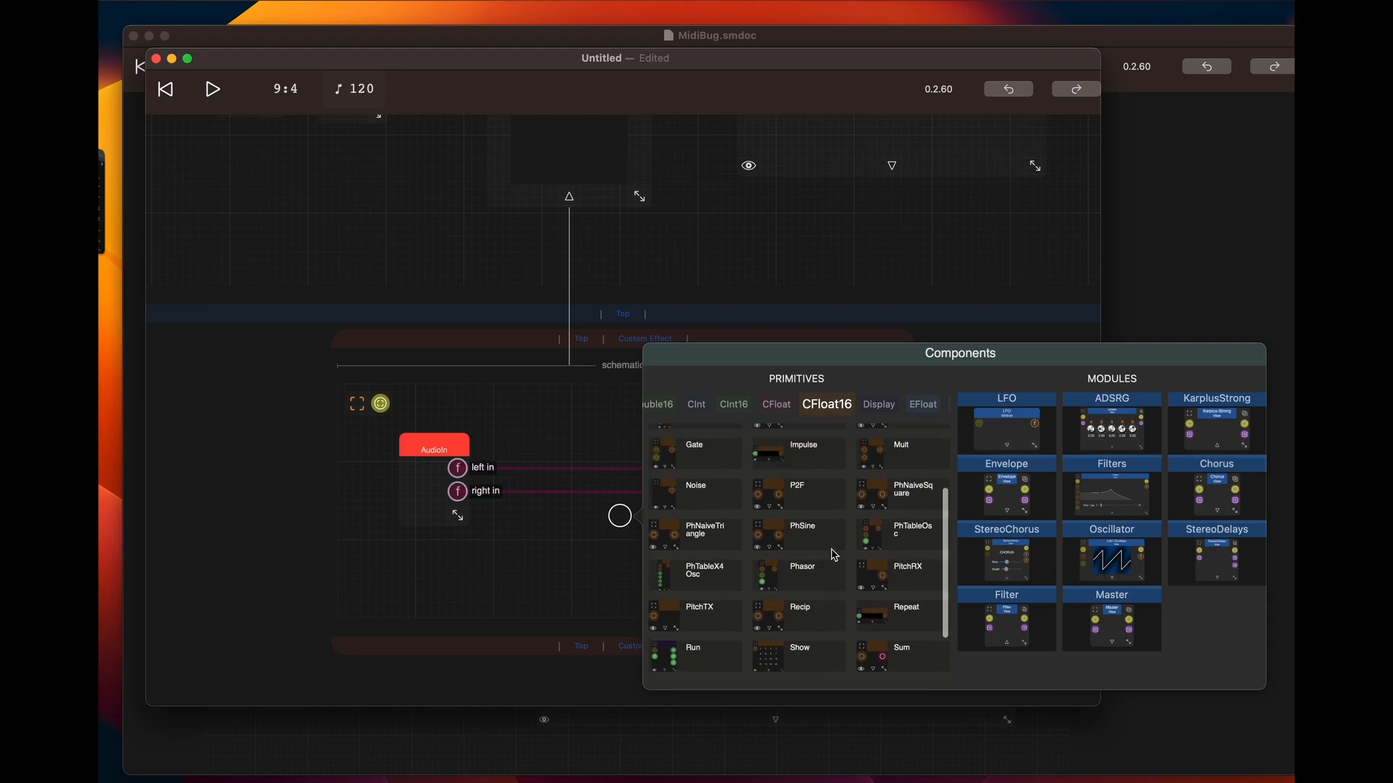
{"action": "scroll", "coordinate": [846, 543], "scroll_direction": "up", "scroll_amount": 2}
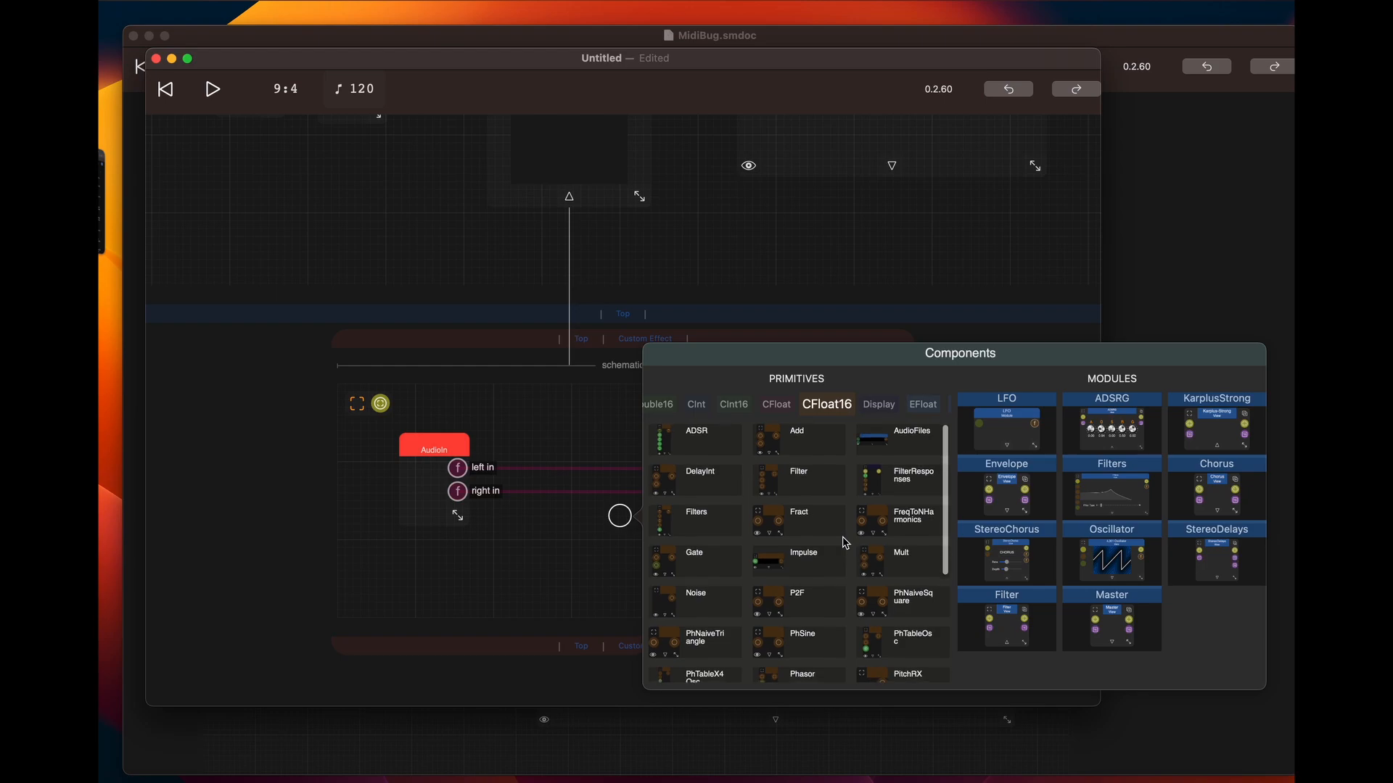
{"action": "left_click", "coordinate": [685, 483]}
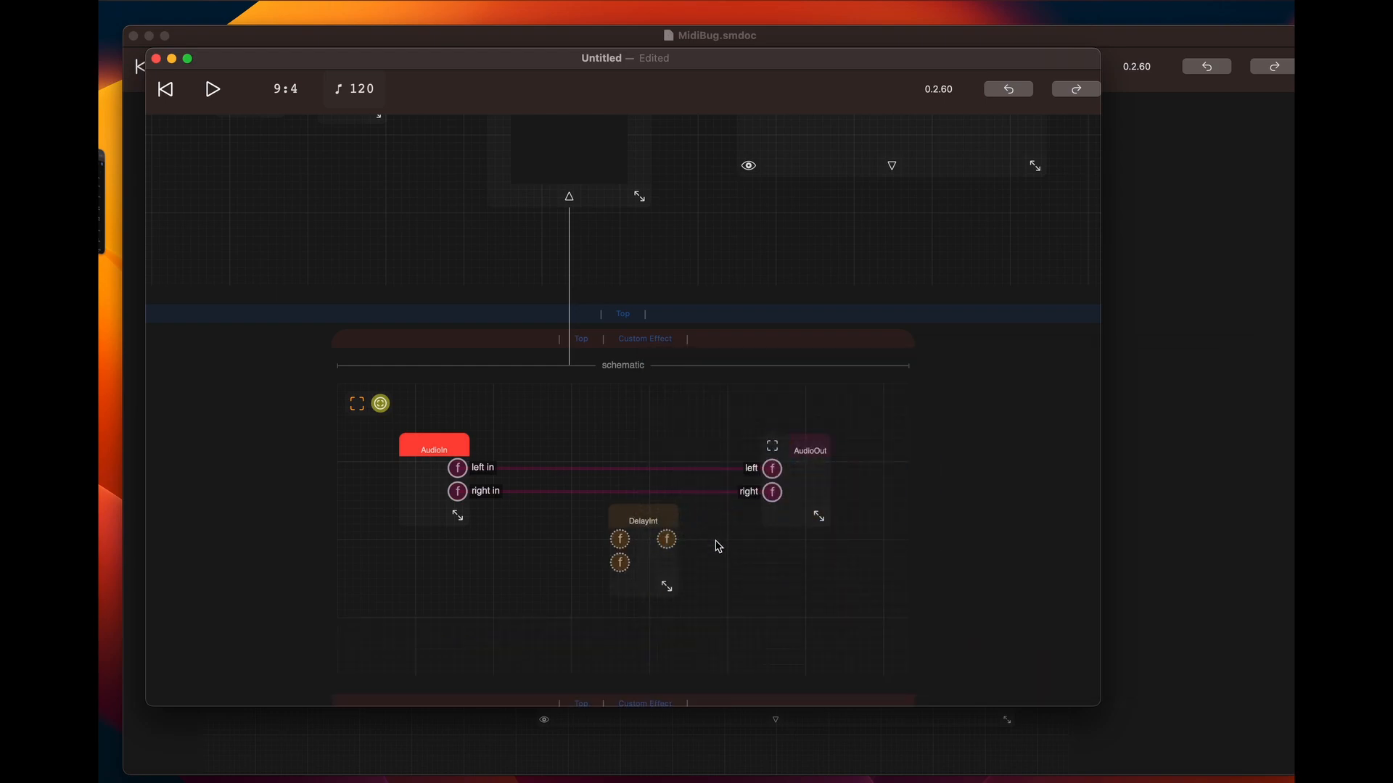
Show DelayInt's port labels and place it slightly left of its original spot, below the wires between AudioIn and AudioOut
{"action": "left_click", "coordinate": [656, 524]}
{"action": "left_click", "coordinate": [656, 628]}
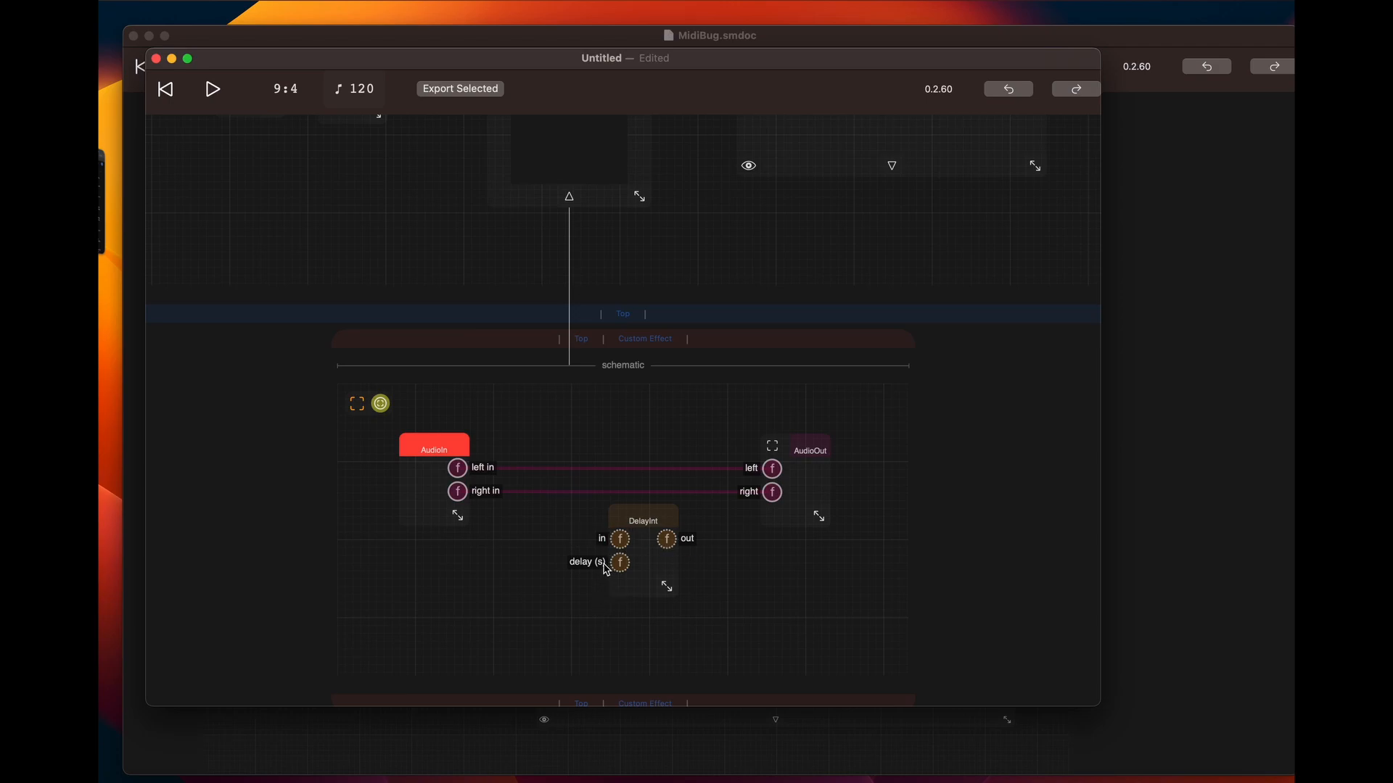
{"action": "left_click_drag", "start_coordinate": [650, 525], "coordinate": [633, 412]}
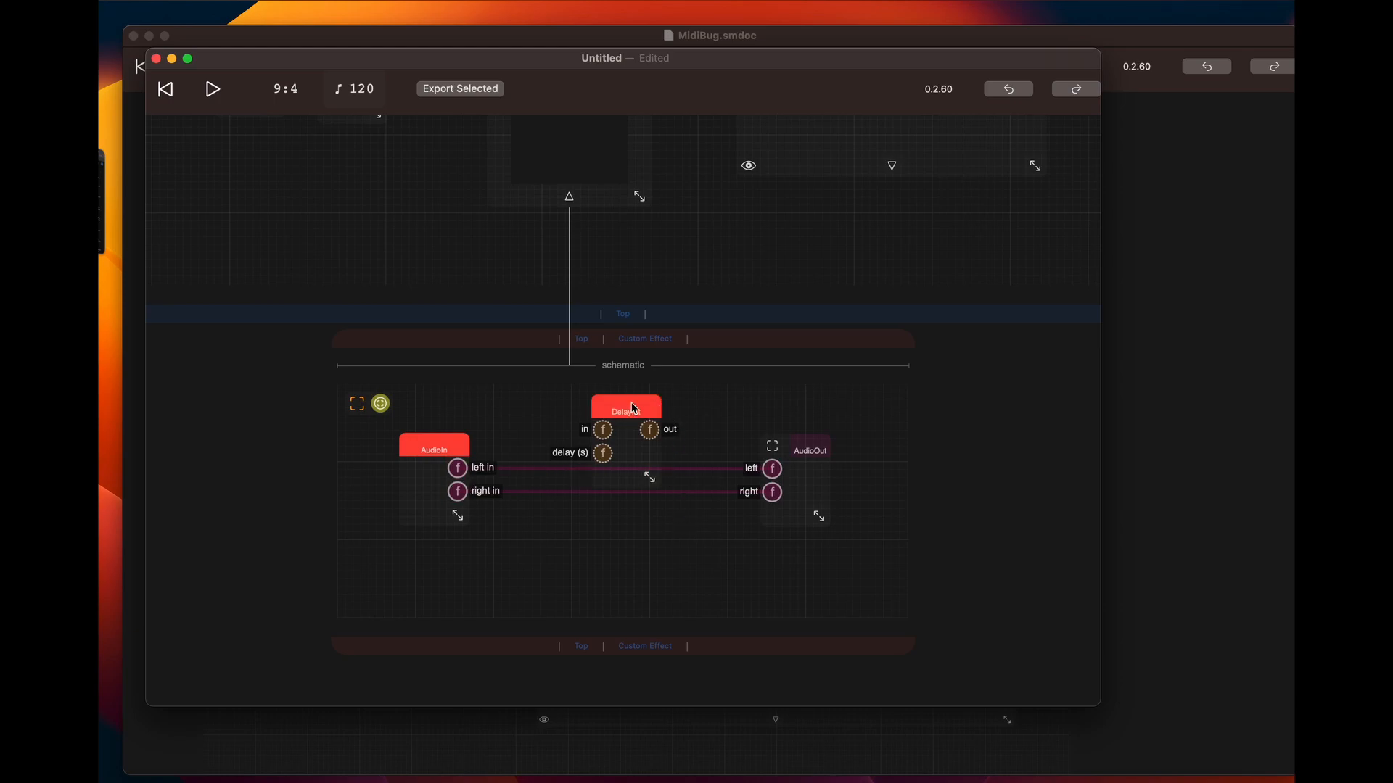
{"action": "left_click_drag", "start_coordinate": [628, 410], "coordinate": [616, 524]}
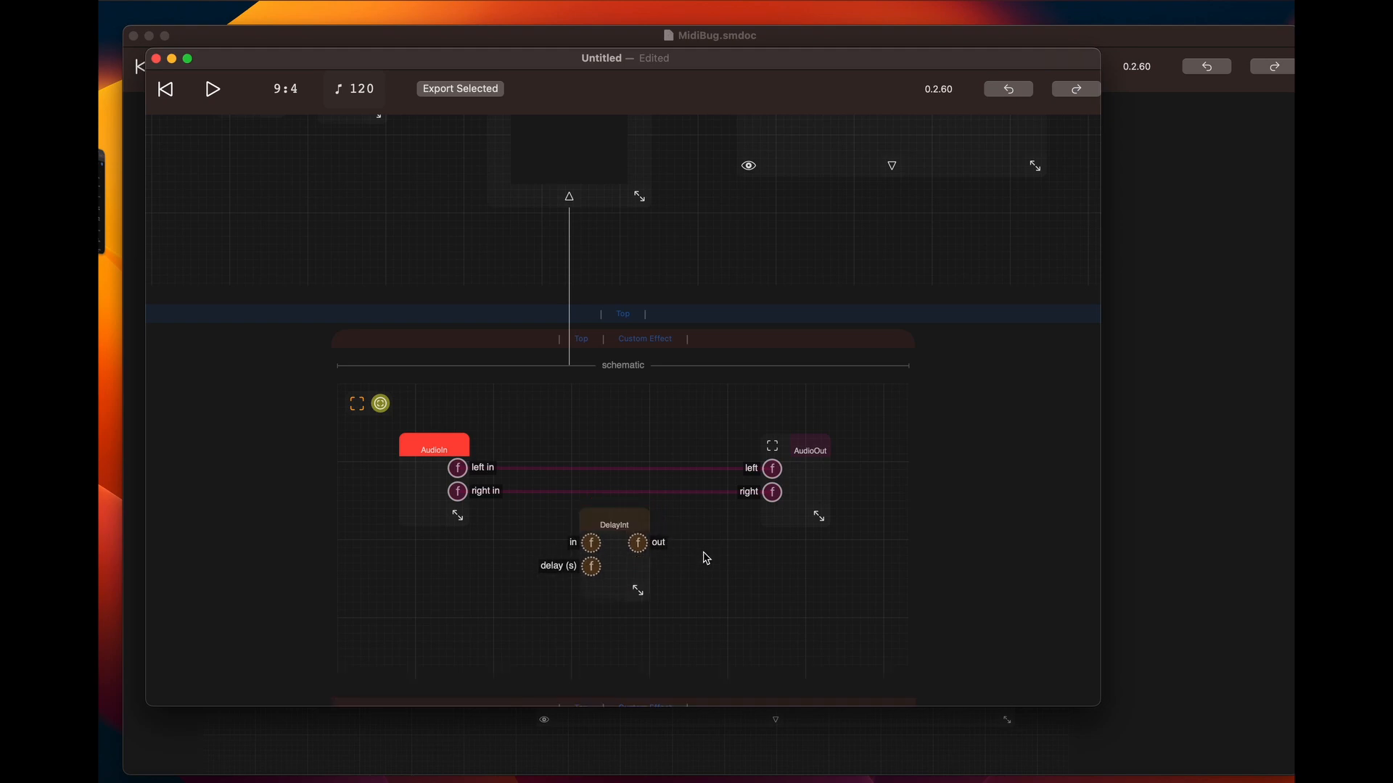
{"action": "scroll", "coordinate": [681, 540], "scroll_direction": "up", "scroll_amount": 5}
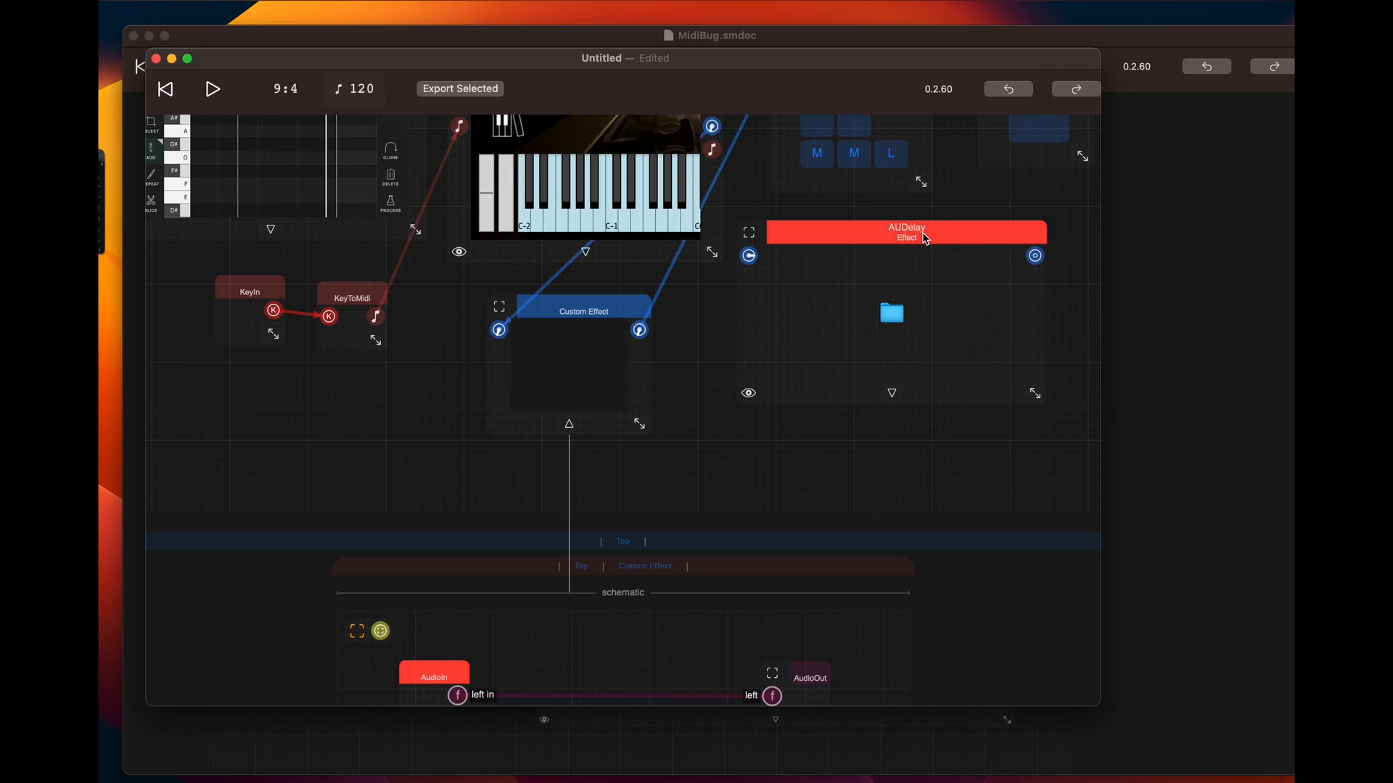
{"action": "scroll", "coordinate": [715, 577], "scroll_direction": "down", "scroll_amount": 5}
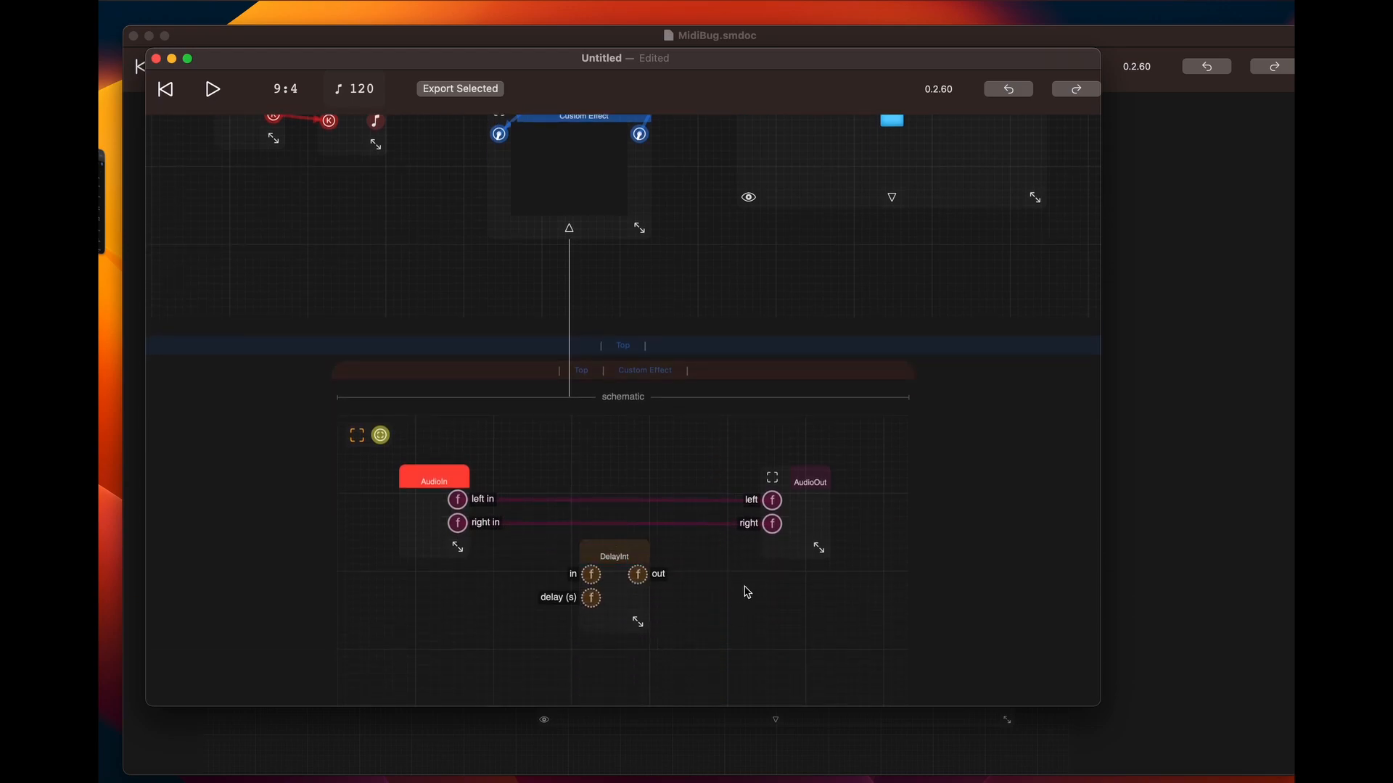